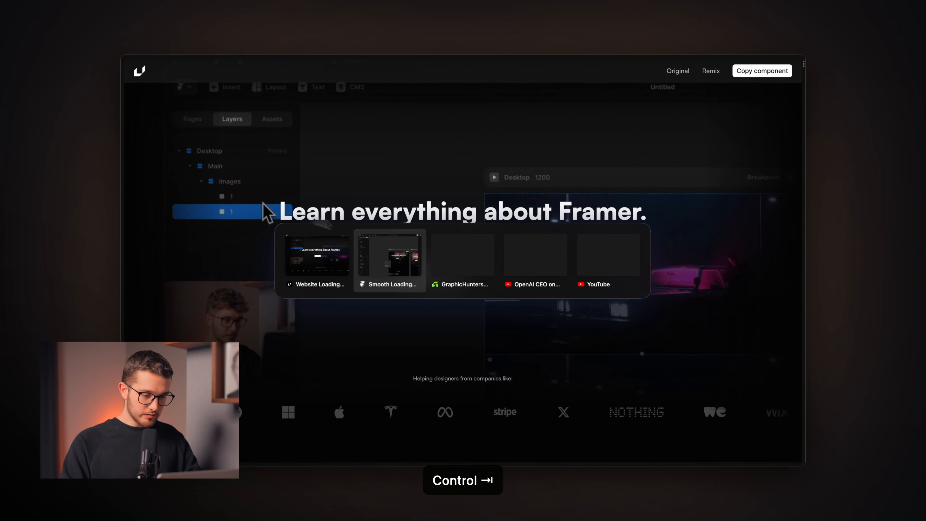
Switch to the GraphicHunters site and reload it to watch its loading transition
key("ctrl+Tab")
key("super+r")
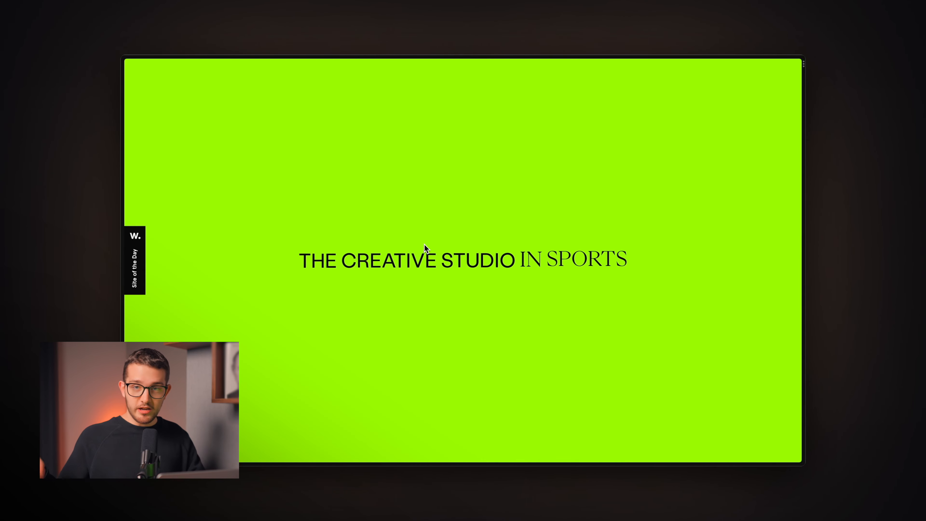
key("super+r")
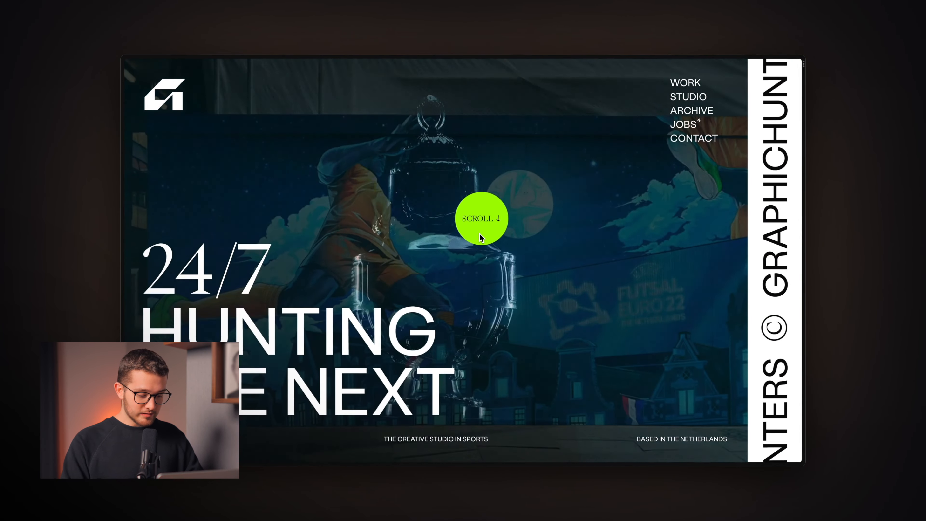
Switch to the Smooth Loading Transition project in Framer and draw a frame about 397 × 365 beside the Desktop breakpoint
key("ctrl+Tab")
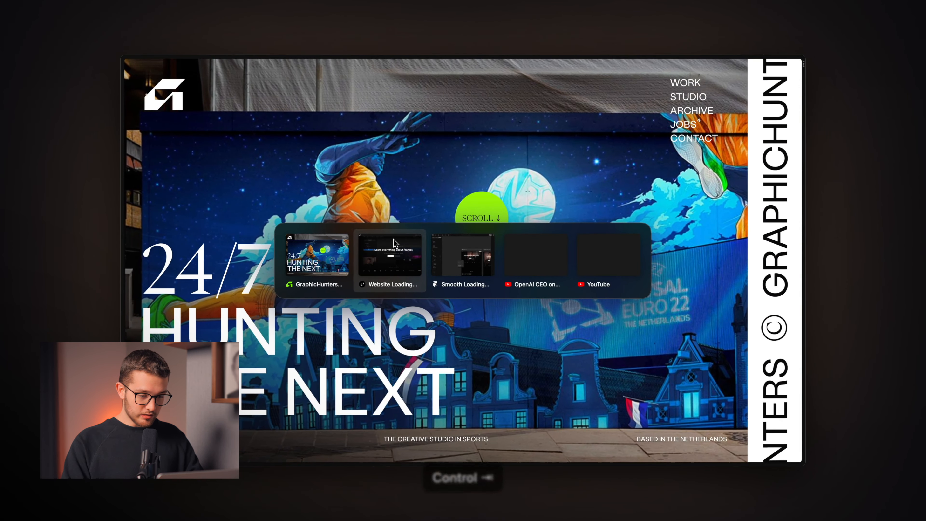
left_click(460, 266)
left_click(363, 253)
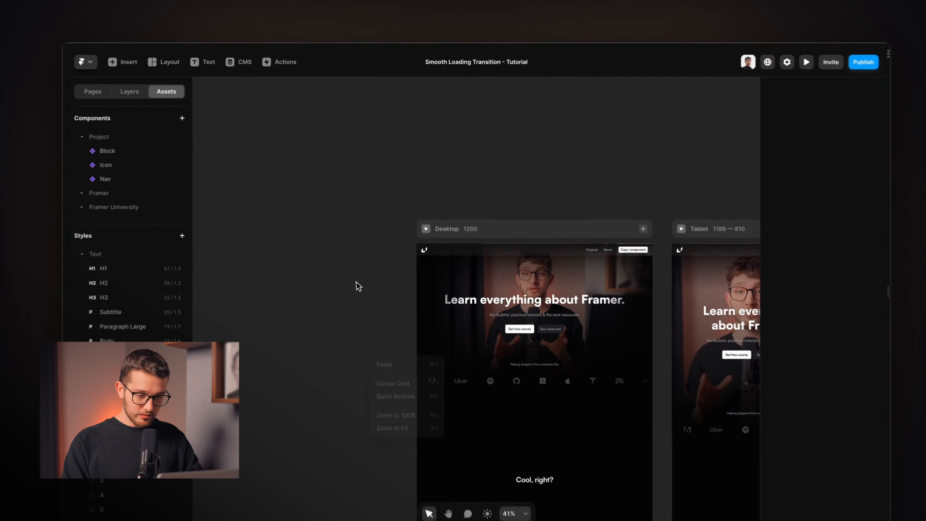
scroll(375, 255, "down", 1)
scroll(375, 255, "up", 3)
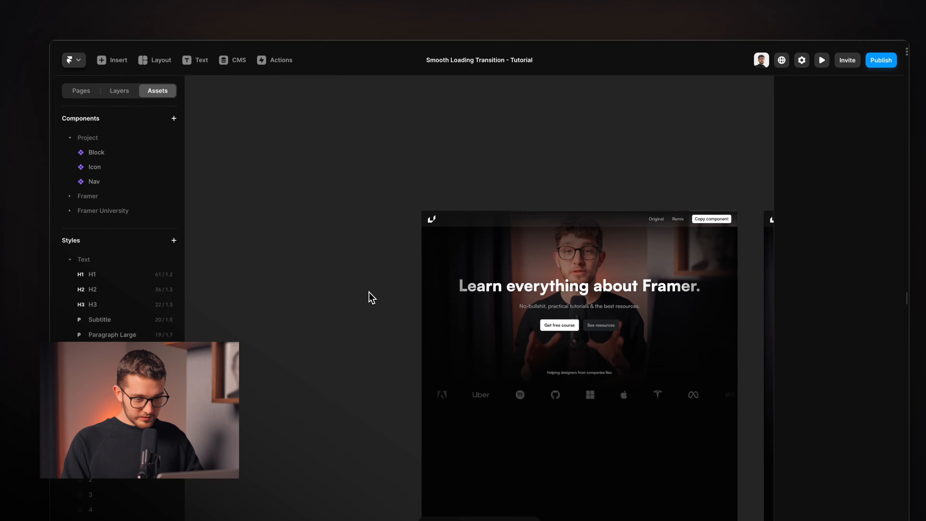
scroll(371, 296, "down", 3)
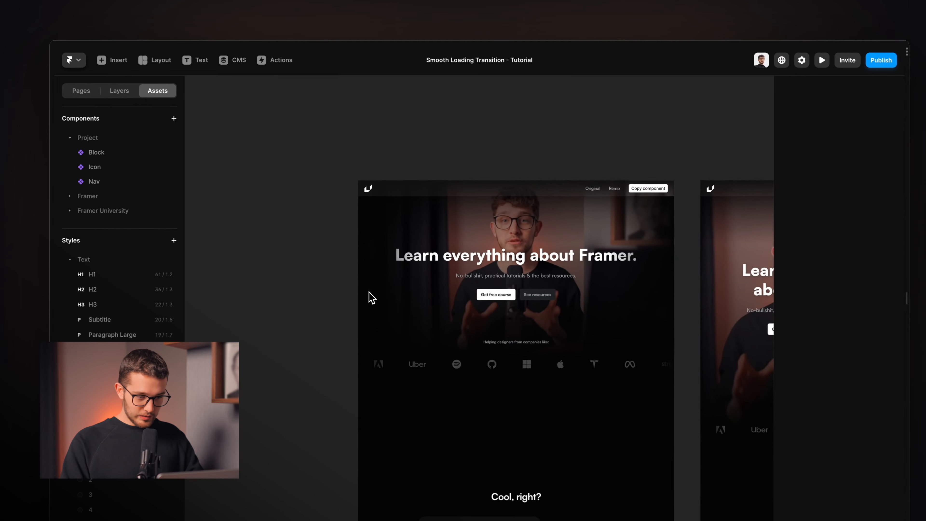
key("f")
left_click_drag(224, 178, 323, 265)
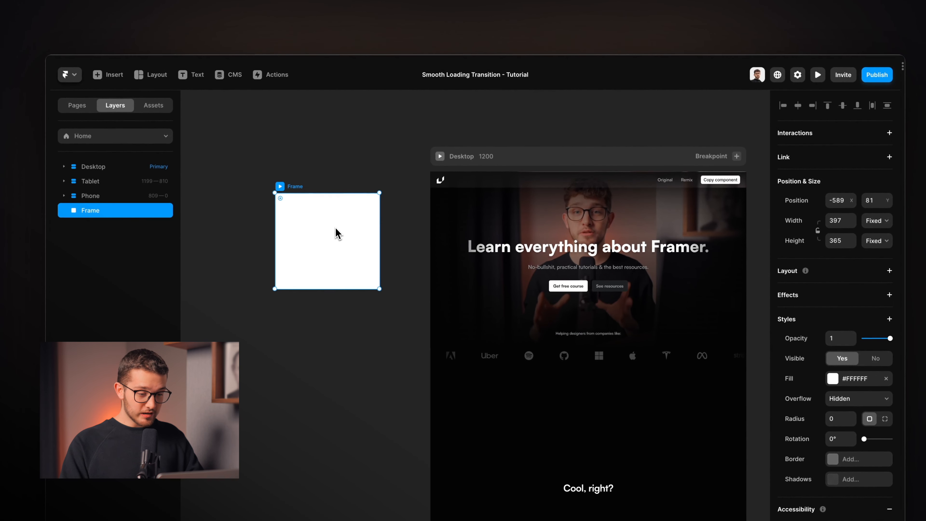
Cut the new frame from the canvas and paste it into the Desktop breakpoint
key("super+x")
left_click(486, 160)
scroll(485, 157, "right", 2)
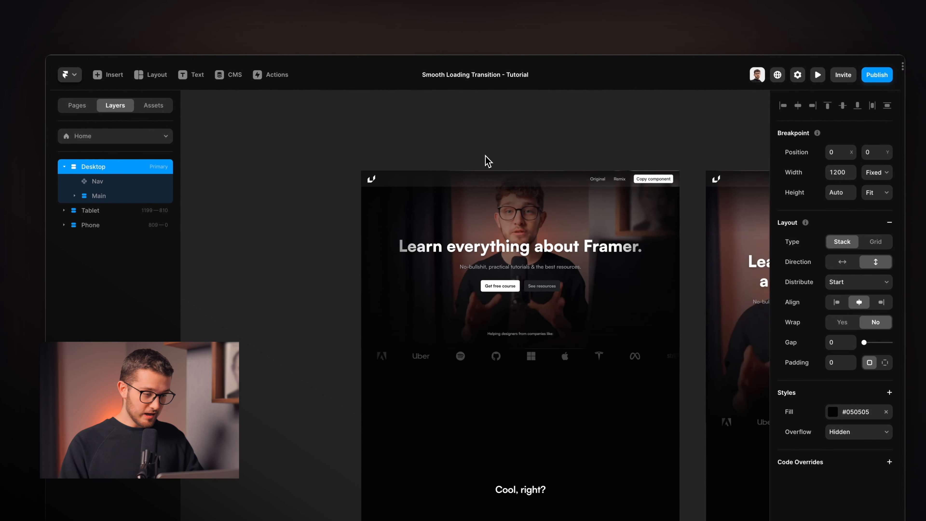
scroll(486, 158, "up", 3)
scroll(519, 224, "right", 1)
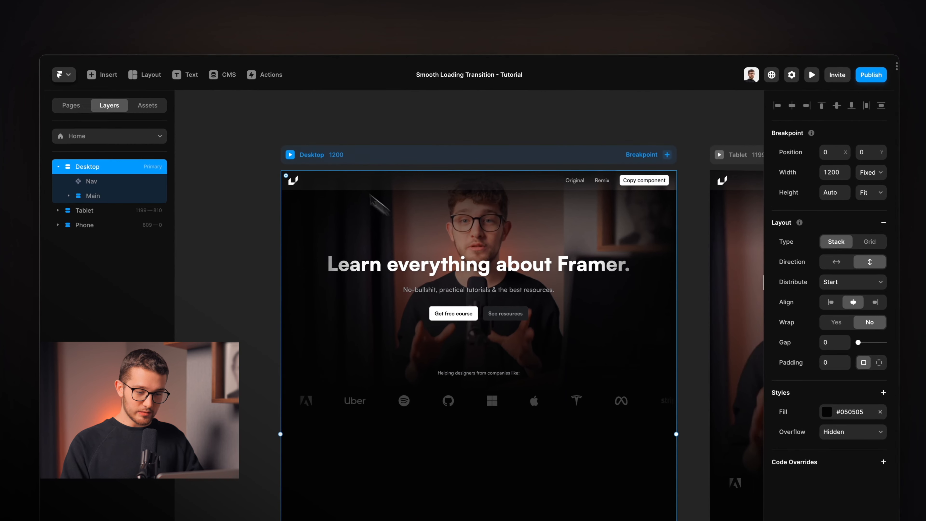
key("super+v")
Reorder the pasted frame to sit above Nav as the first layer in the Desktop breakpoint
left_click(109, 222)
left_click_drag(121, 216, 119, 182)
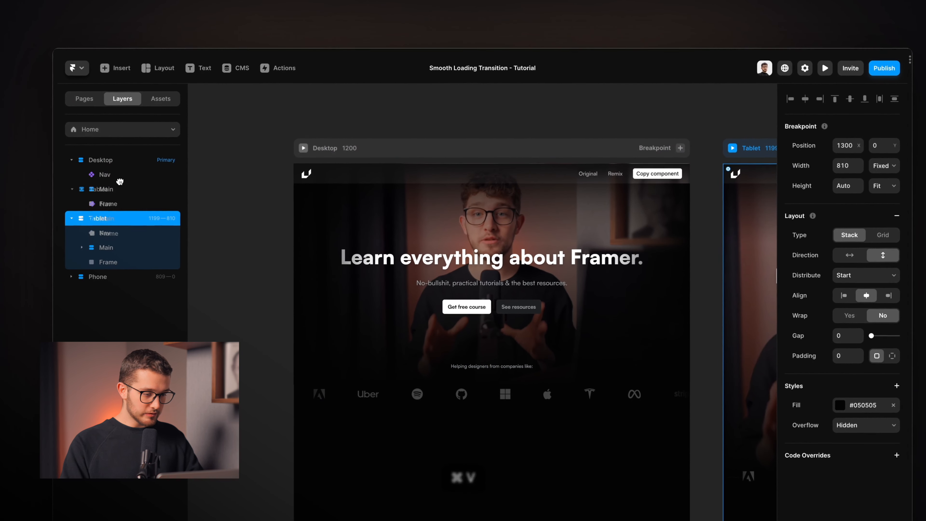
left_click(124, 204)
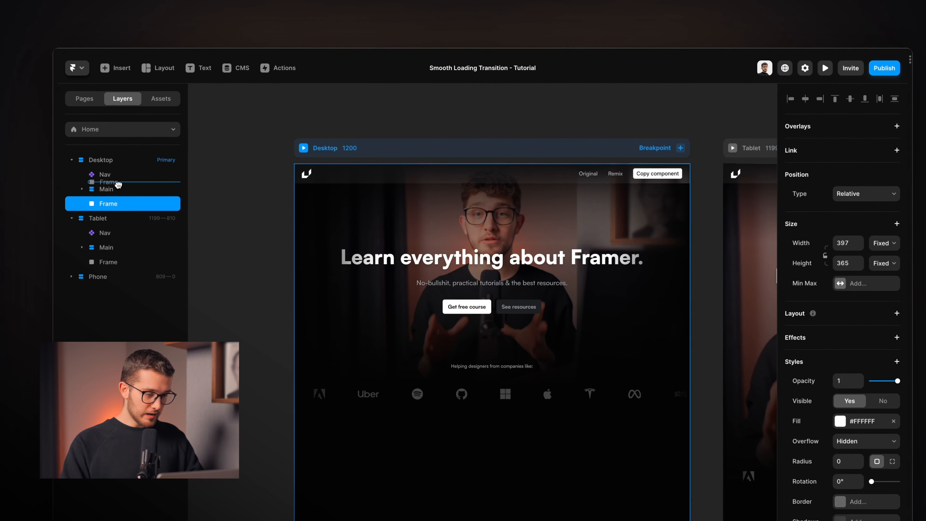
left_click_drag(121, 169, 123, 169)
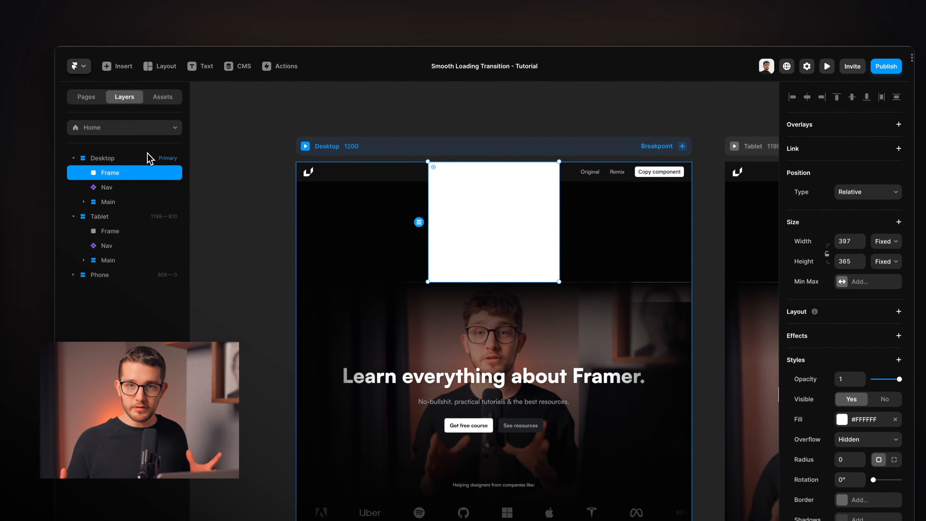
Try moving the frame into the Main stack, and return it to the top level of the Desktop breakpoint
left_click(132, 166)
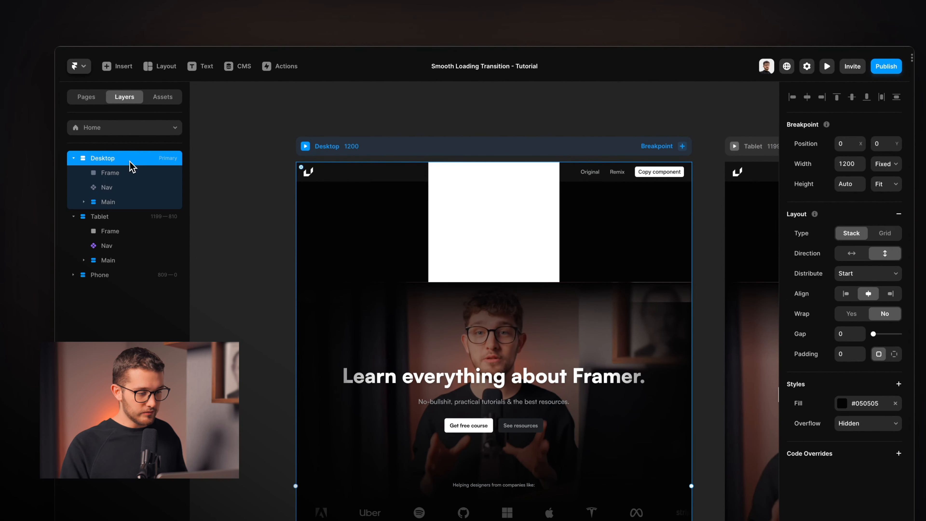
left_click(125, 177)
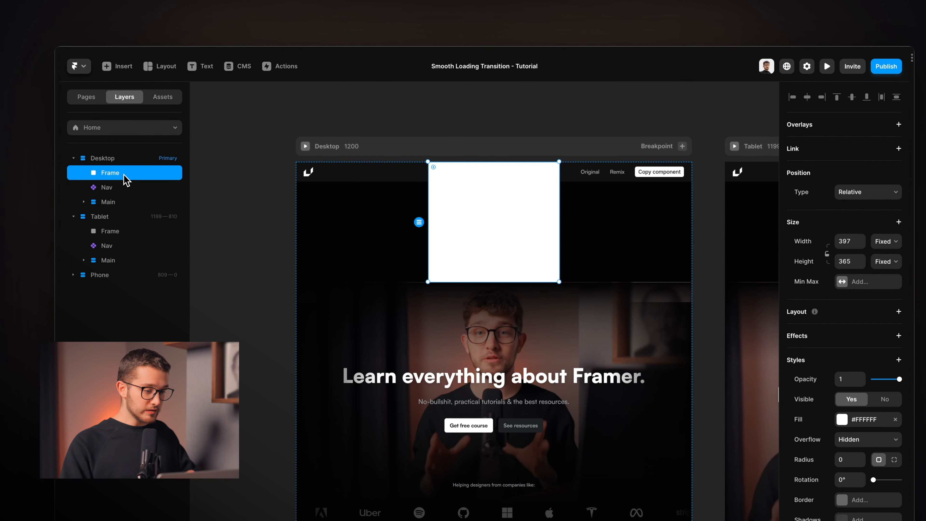
key("super+x")
left_click(118, 186)
key("super+v")
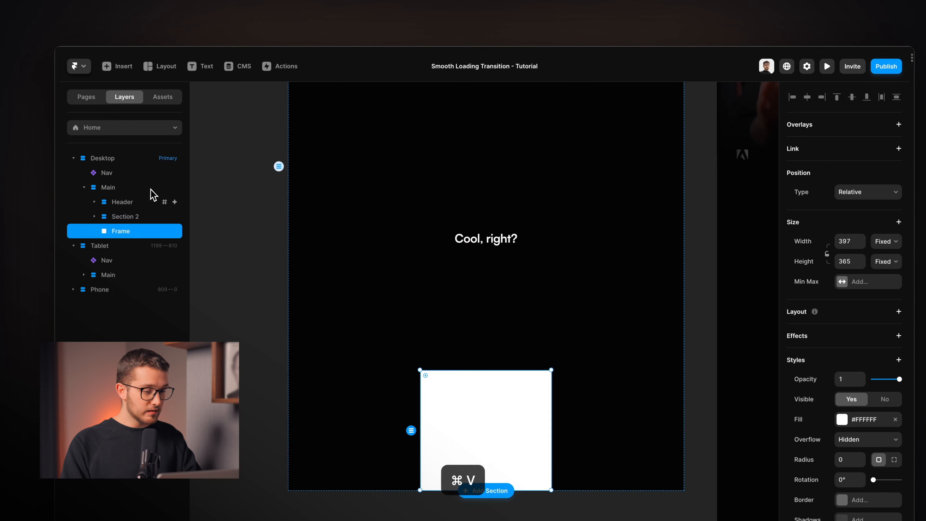
key("super+x")
left_click(122, 160)
key("super+v")
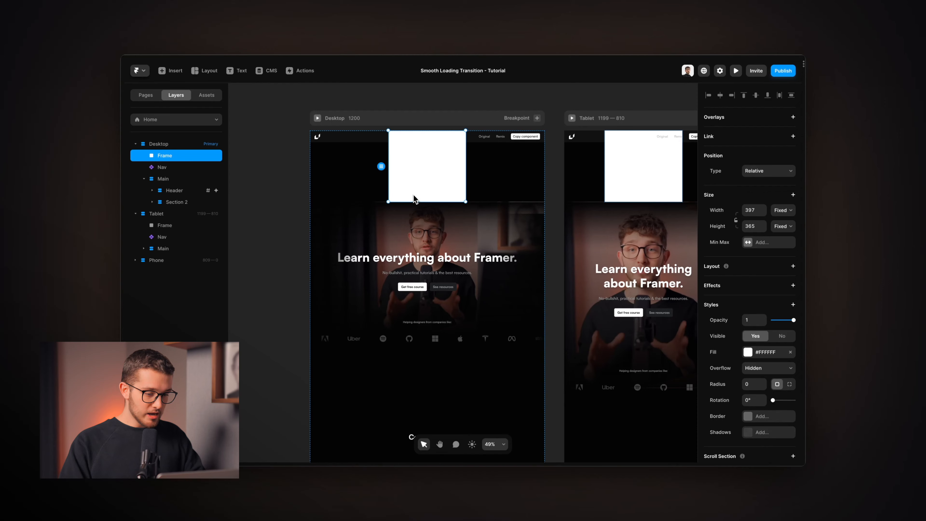
Examine the header content and Section 2 inside the Desktop breakpoint's Main stack
scroll(401, 264, "down", 1)
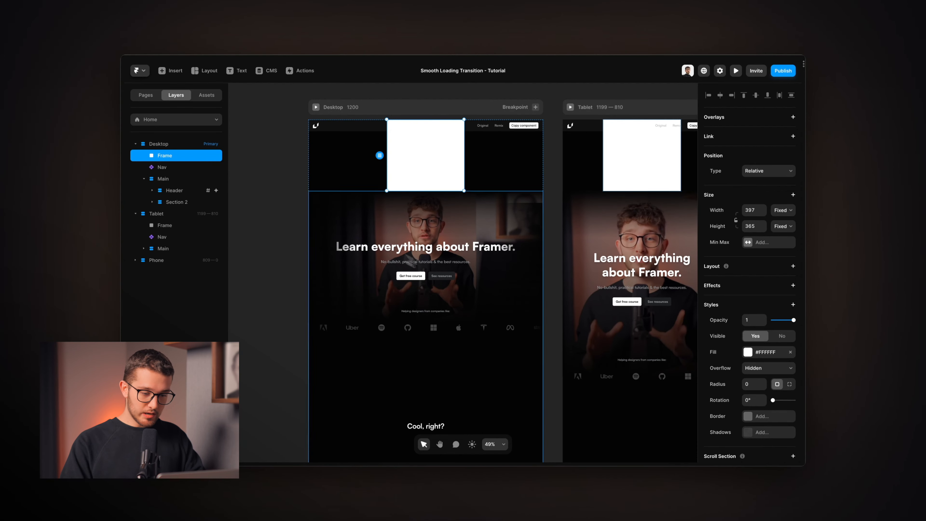
left_click(424, 224, "super")
scroll(425, 225, "up", 3)
scroll(440, 325, "down", 5)
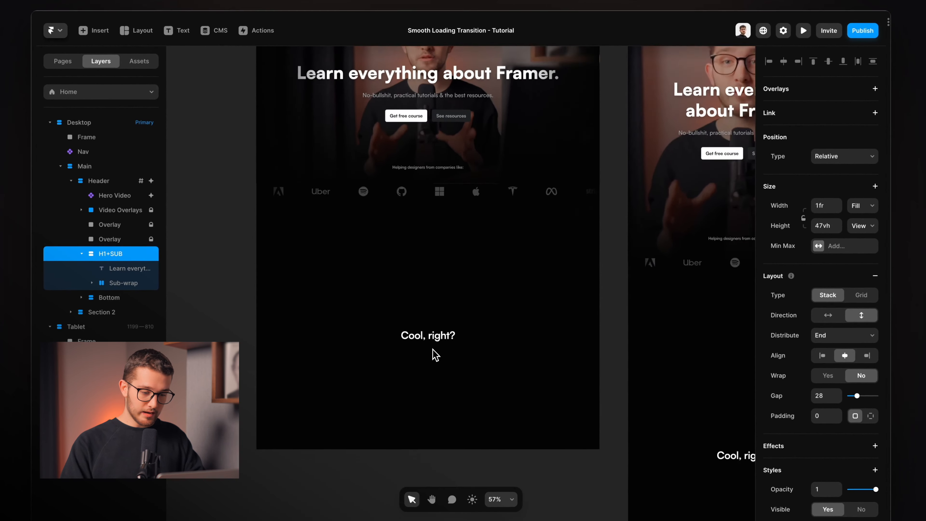
scroll(435, 354, "down", 2)
left_click(484, 303)
scroll(472, 213, "up", 5)
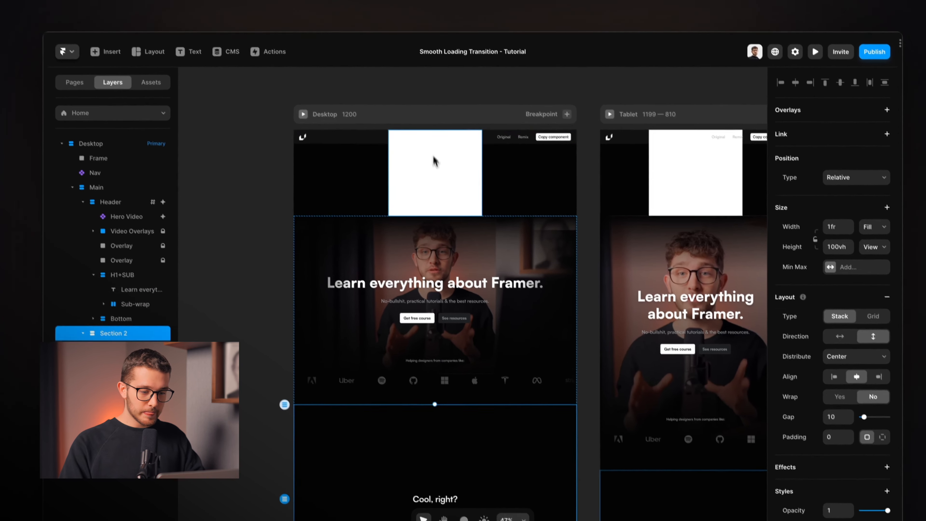
Rename the white frame in the Desktop breakpoint to "Loading Comp"
left_click(428, 151)
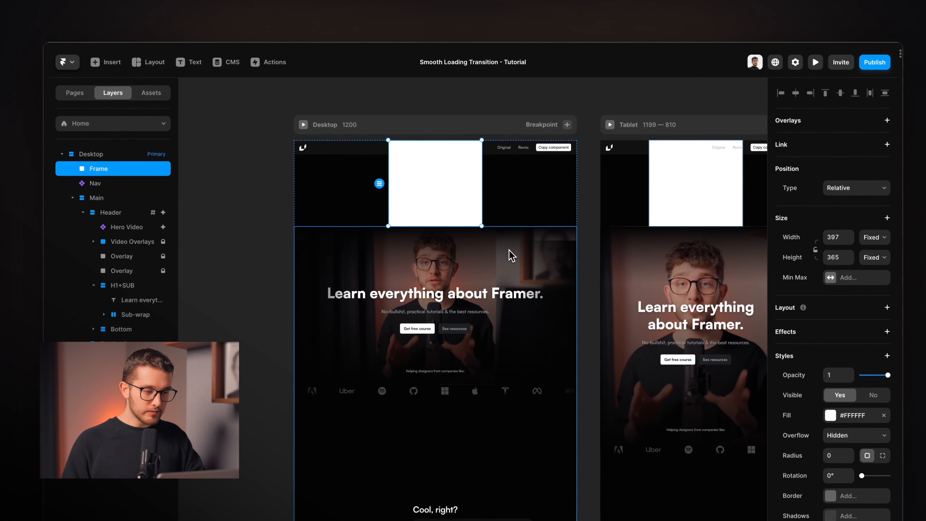
scroll(453, 155, "up", 2)
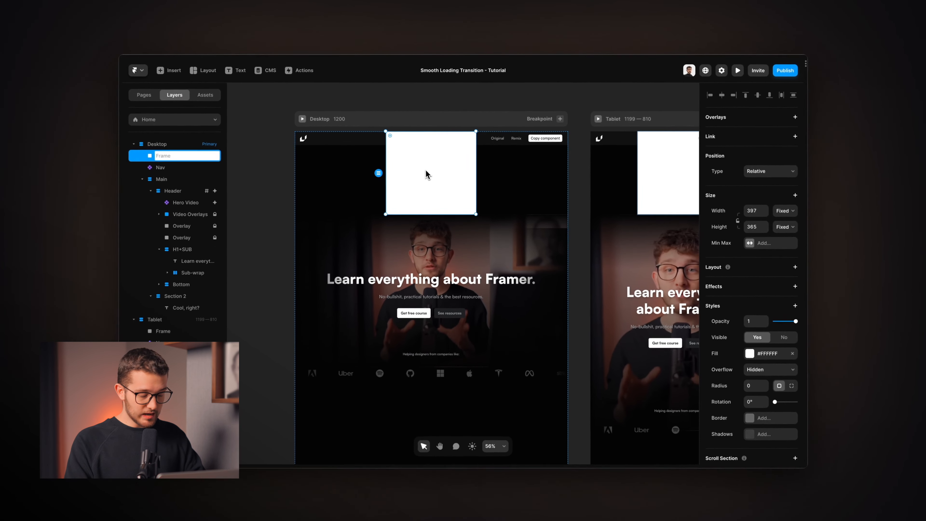
type("Loading Comp")
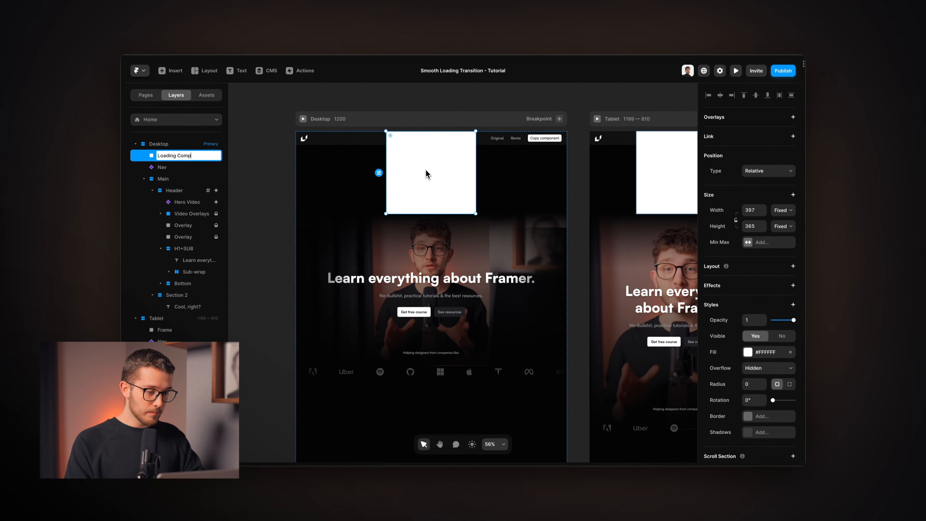
key("Return")
Set Loading Comp's position type to Fixed with left and right offsets of 0, and check it in a wider page preview
left_click(759, 171)
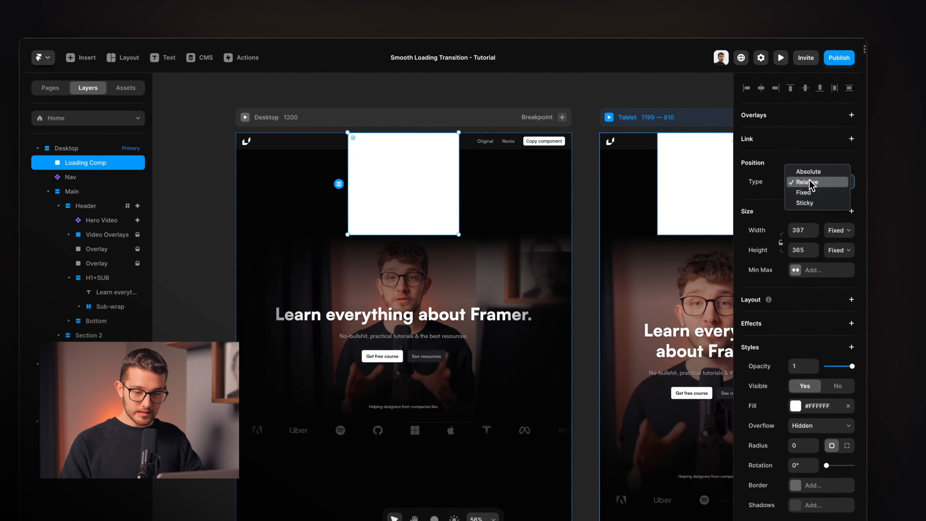
left_click(825, 196)
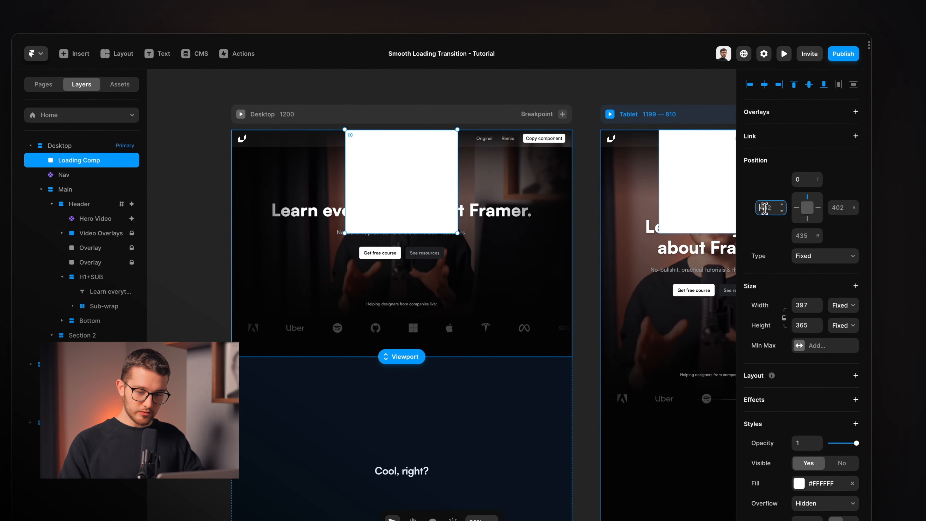
type("0")
left_click(840, 208)
type("0")
key("Return")
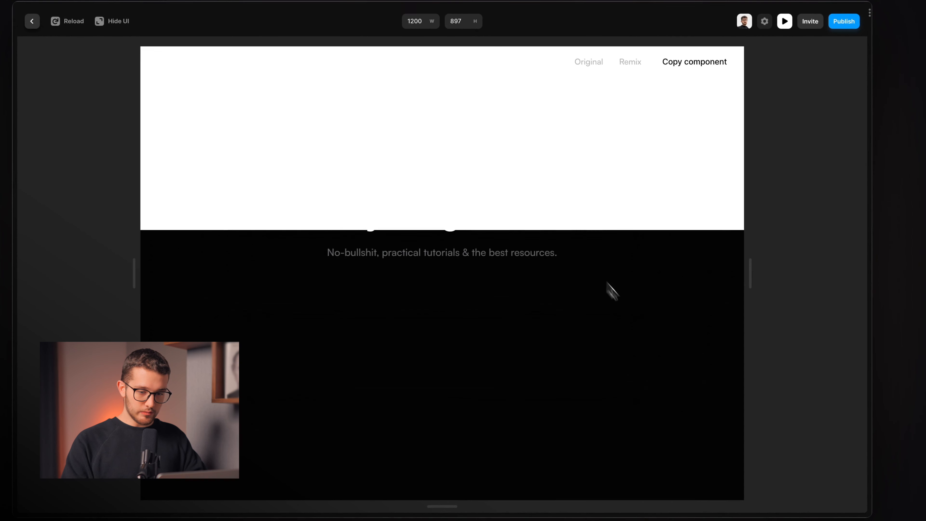
left_click_drag(750, 275, 784, 276)
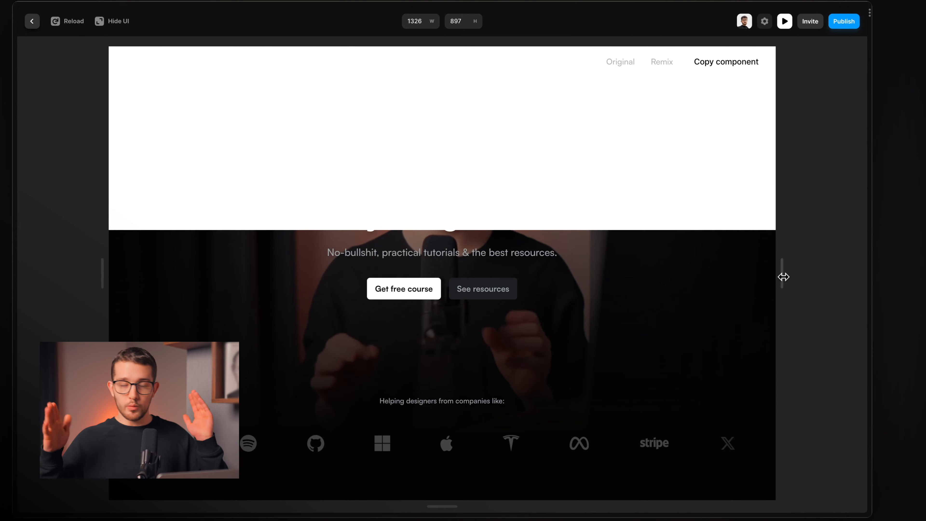
key("Escape")
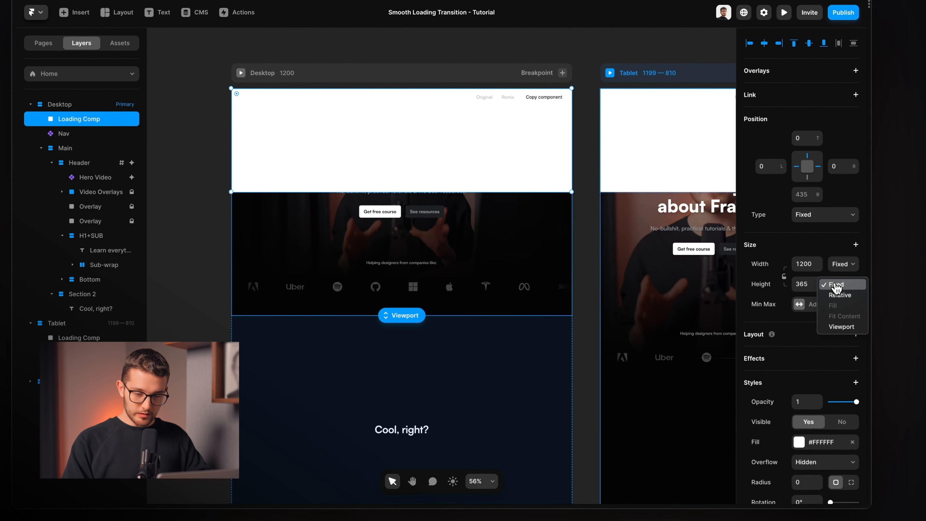
Set Loading Comp's height to Viewport at 100vh and check its coverage by resizing the page preview
left_click(842, 335)
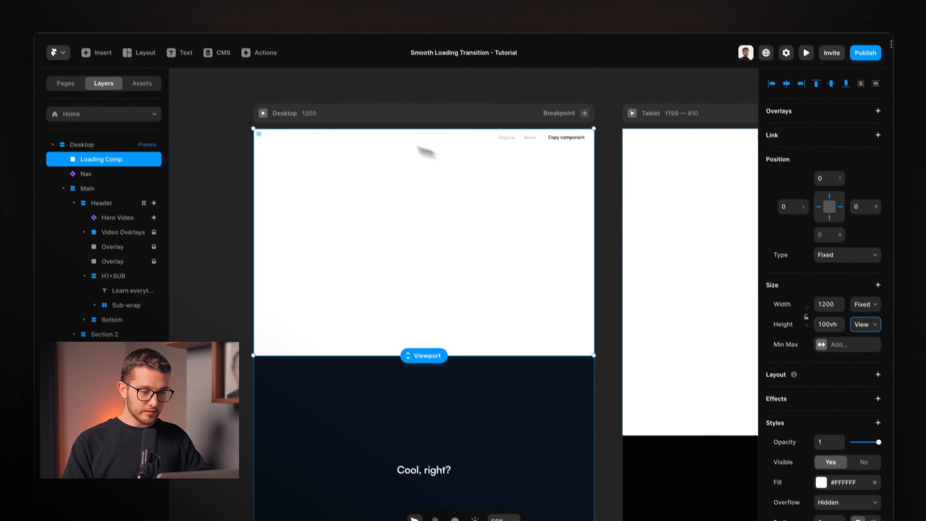
left_click(241, 72)
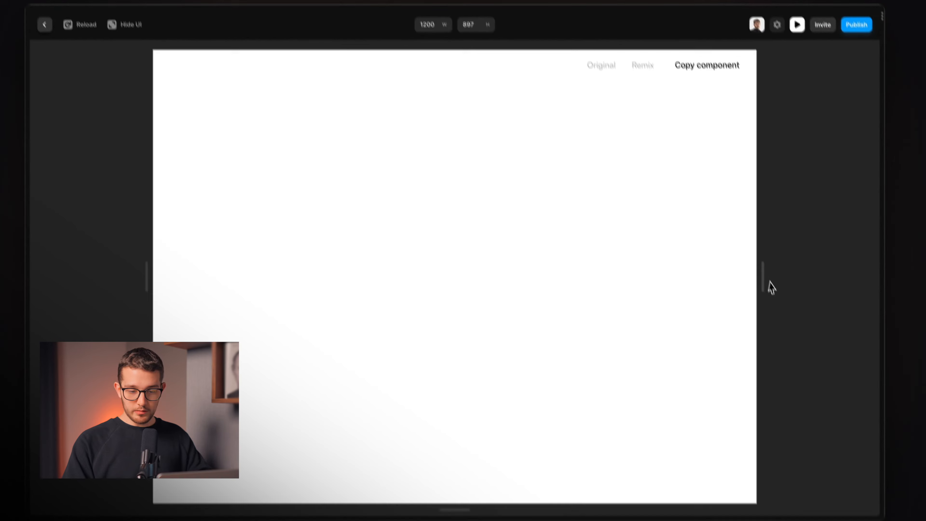
left_click_drag(783, 328, 751, 336)
left_click_drag(484, 458, 500, 285)
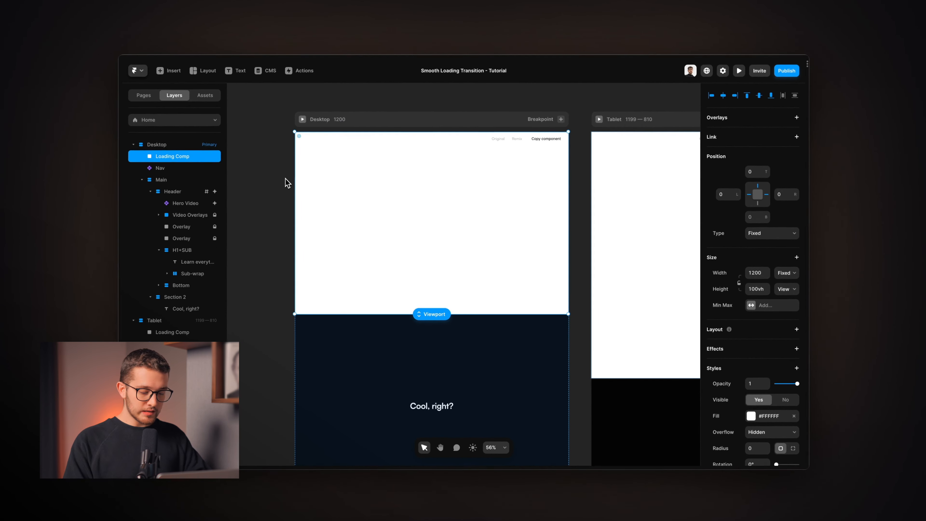
Turn the Loading Comp frame into a component, keeping the name "Loading Comp"
key("super+alt+k")
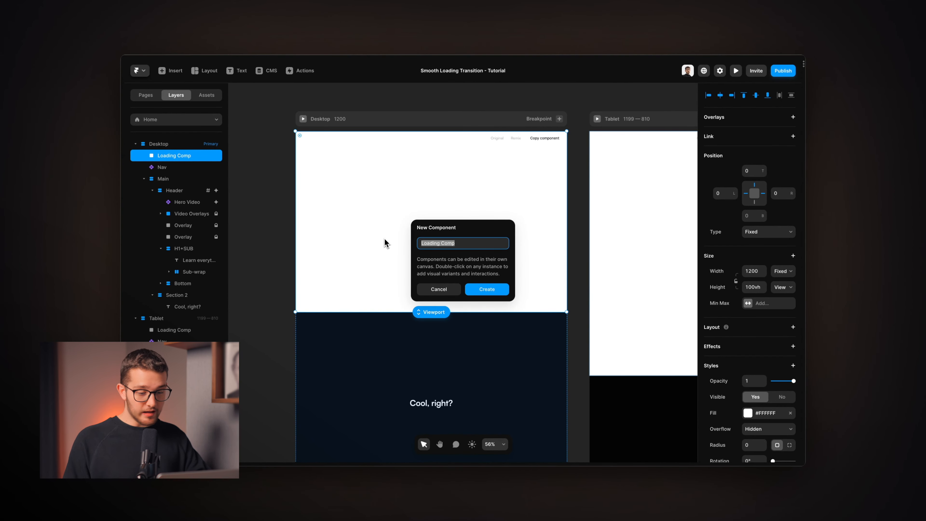
key("Escape")
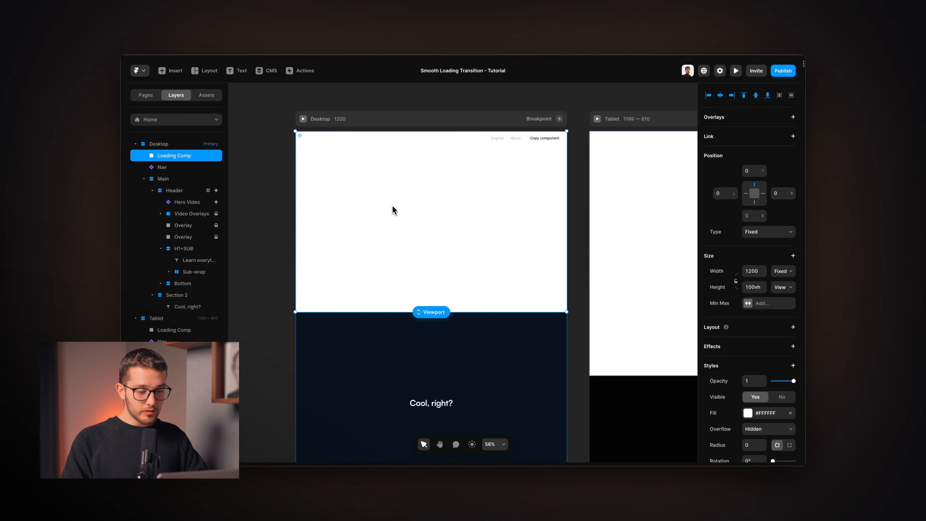
right_click(394, 206)
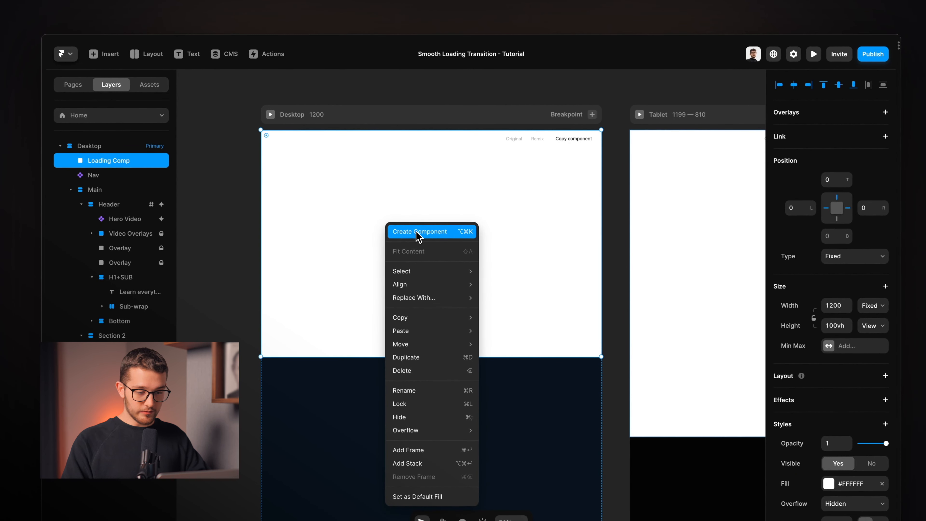
left_click(419, 233)
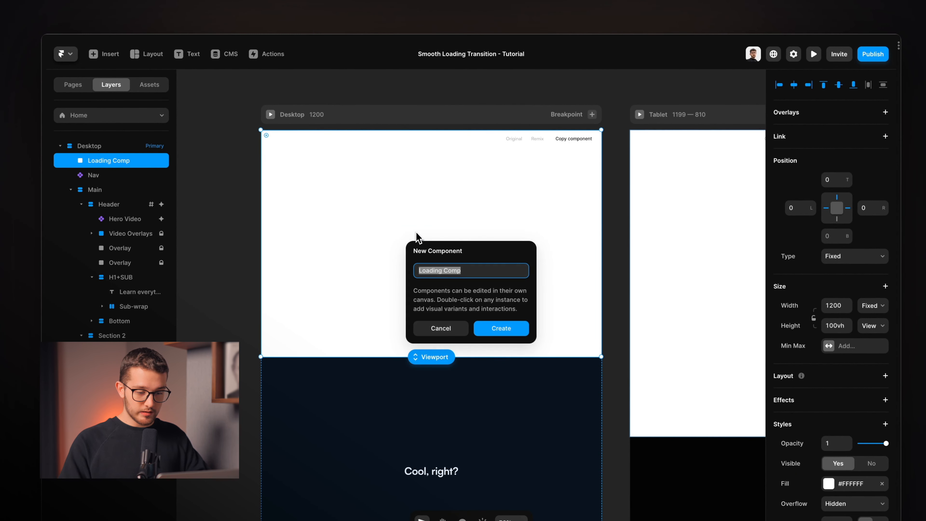
left_click(500, 328)
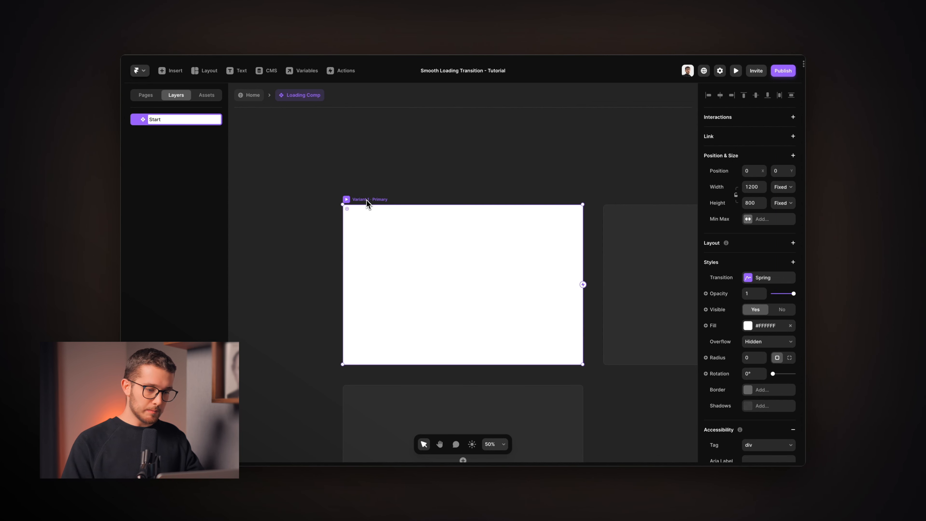
Name Loading Comp's primary variant "Start" and remove its white fill
key("Return")
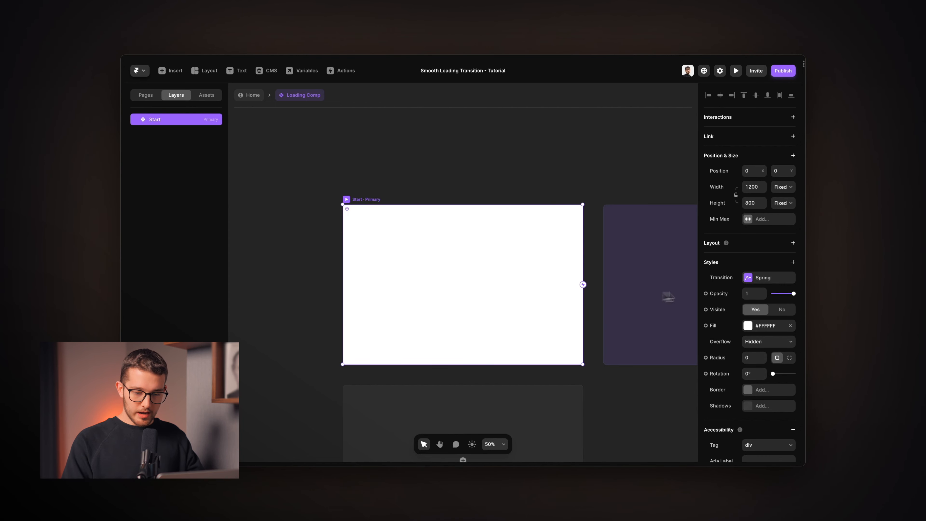
left_click(790, 325)
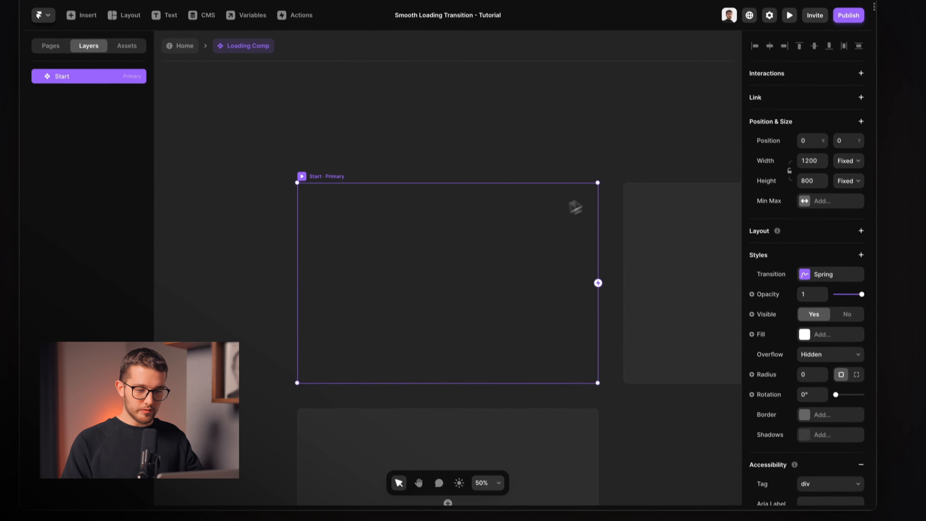
Draw a frame about 638 × 424 inside the Start variant
scroll(513, 258, "down", 3)
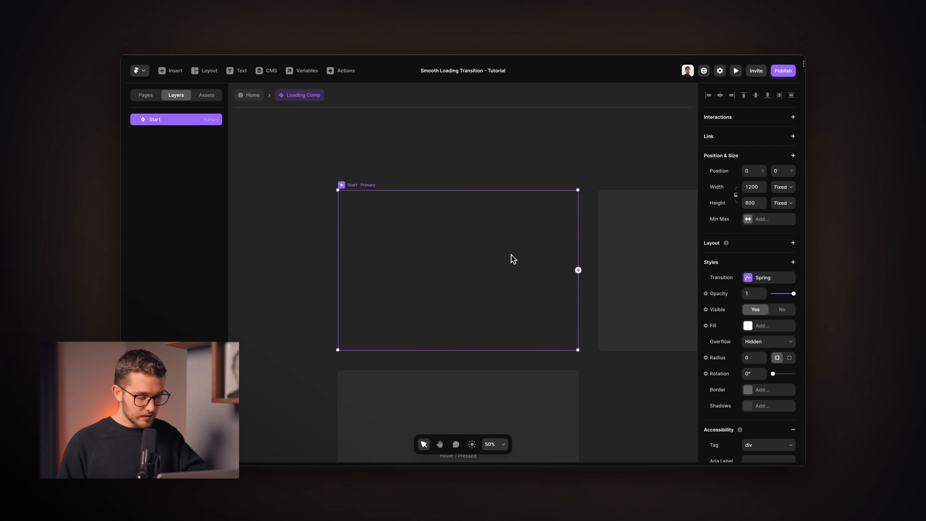
key("f")
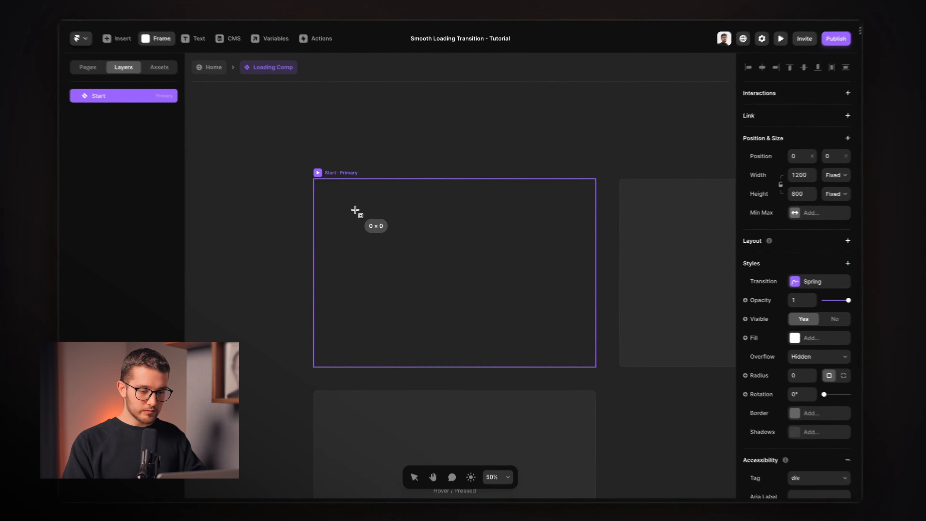
left_click_drag(355, 210, 505, 310)
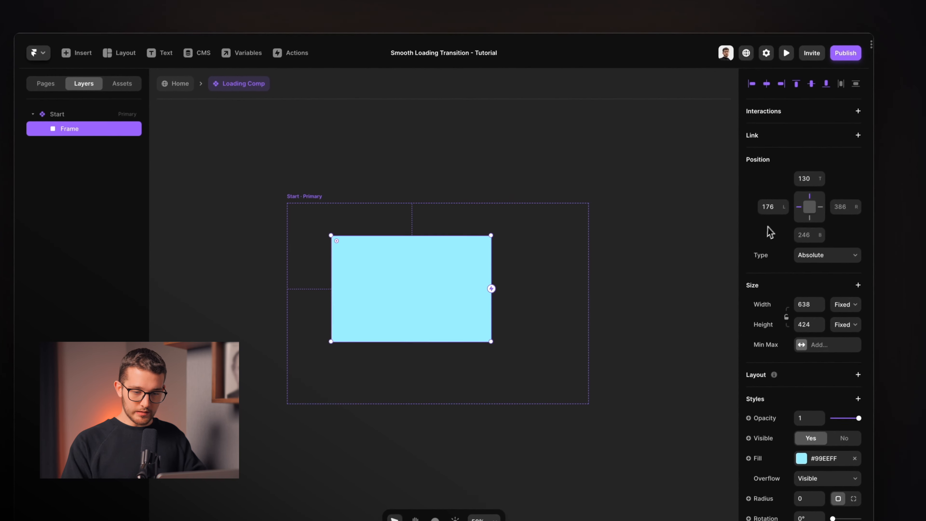
Pin the new frame to all four sides of the Start variant with offsets of 0
left_click(765, 208)
type("0")
left_click(810, 179)
type("0")
left_click(836, 207)
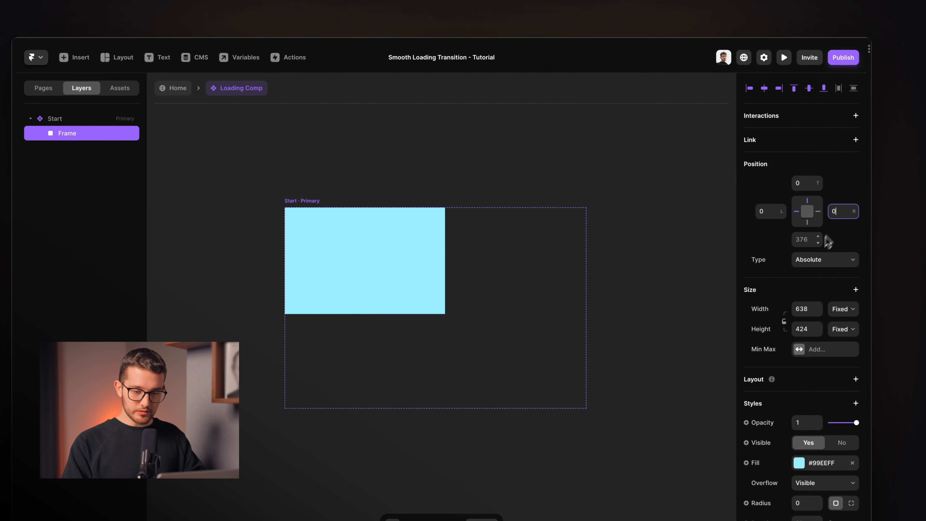
left_click(809, 241)
key("Return")
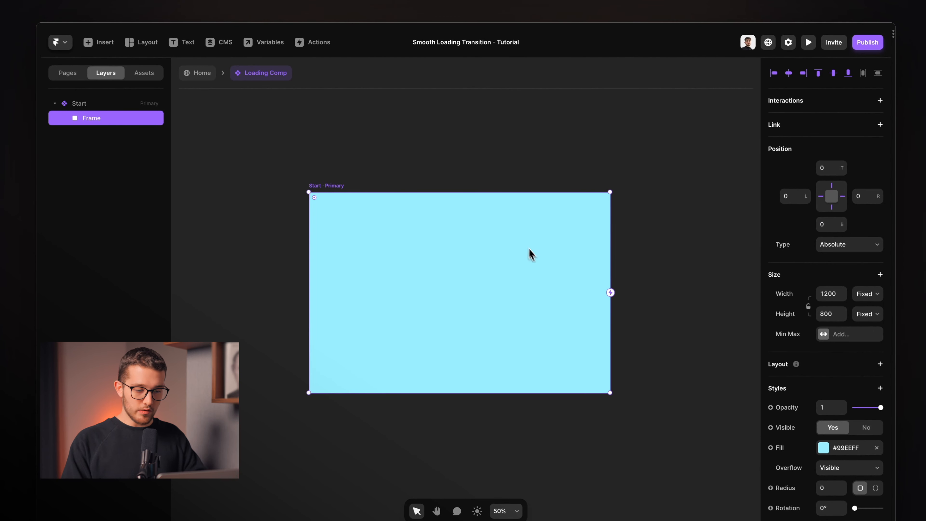
Rename the full-size blue frame inside the Start variant to "BG"
left_click(359, 187)
left_click(444, 283)
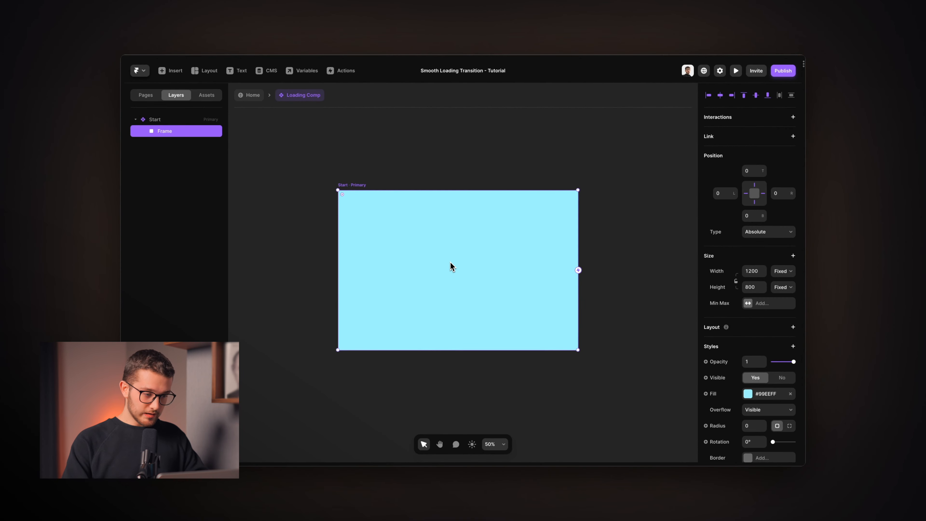
double_click(92, 119)
type("BG")
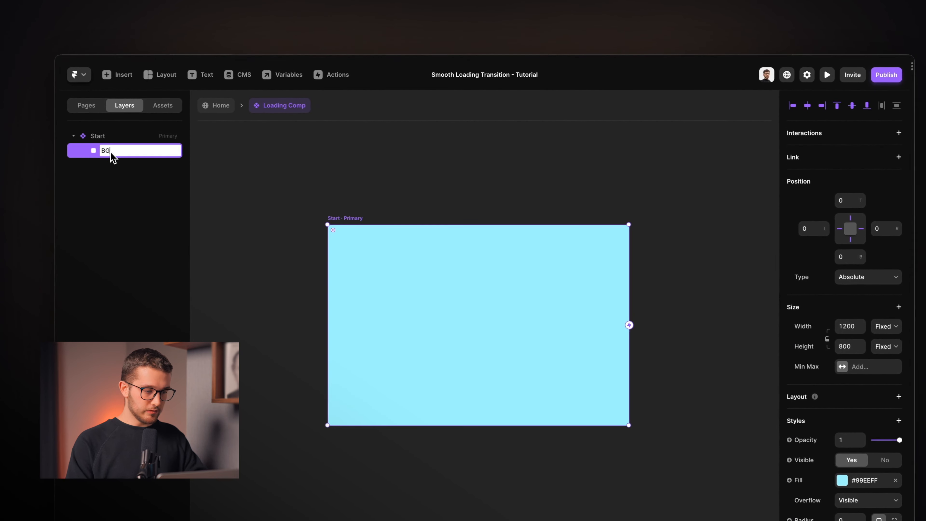
Change the BG frame's fill to the dark color style "2"
scroll(825, 423, "down", 3)
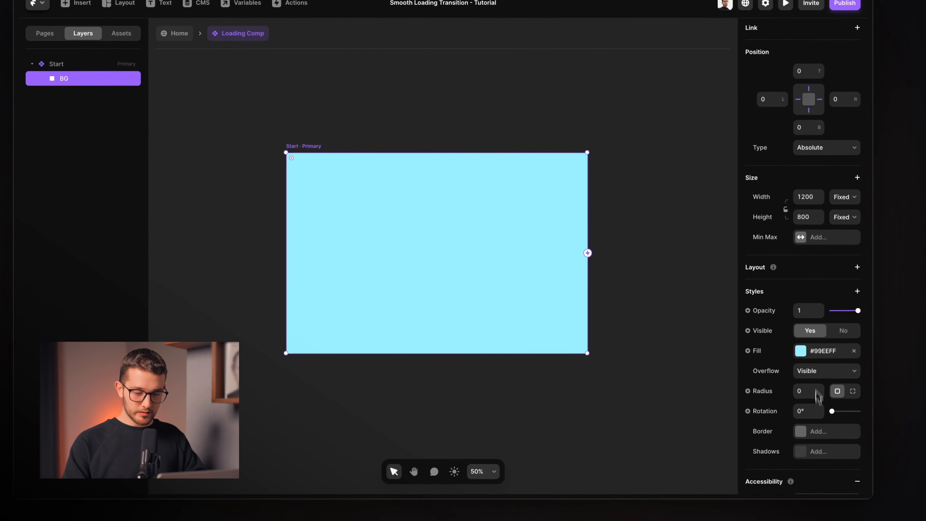
left_click(827, 361)
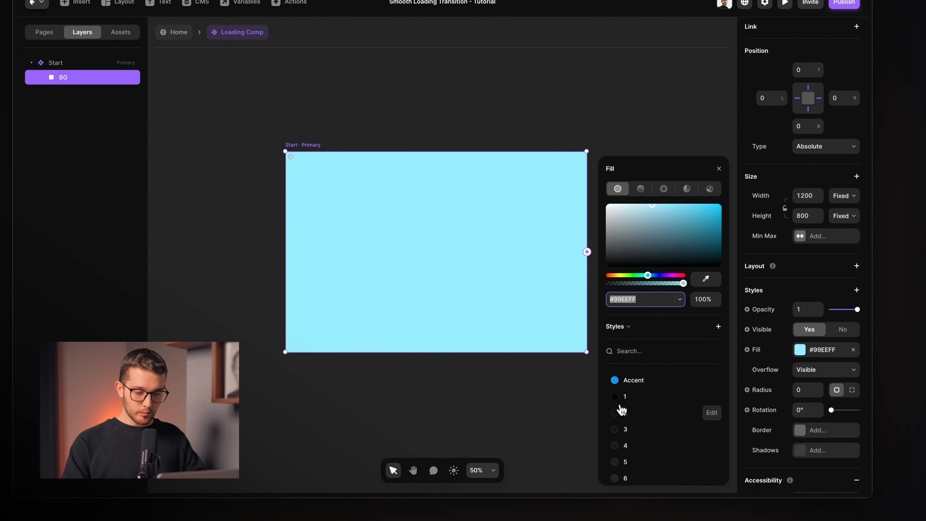
left_click(621, 412)
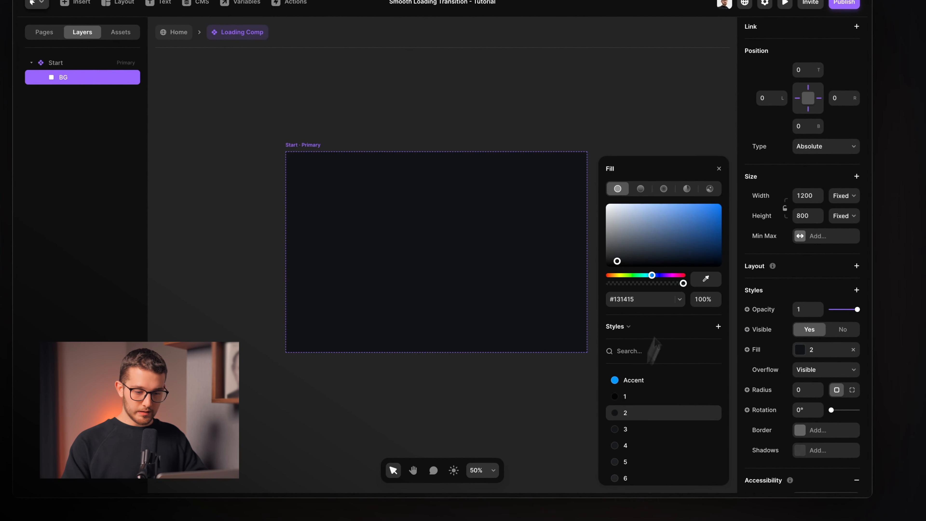
left_click(719, 169)
Lock the BG layer in the Start variant
scroll(515, 266, "up", 3)
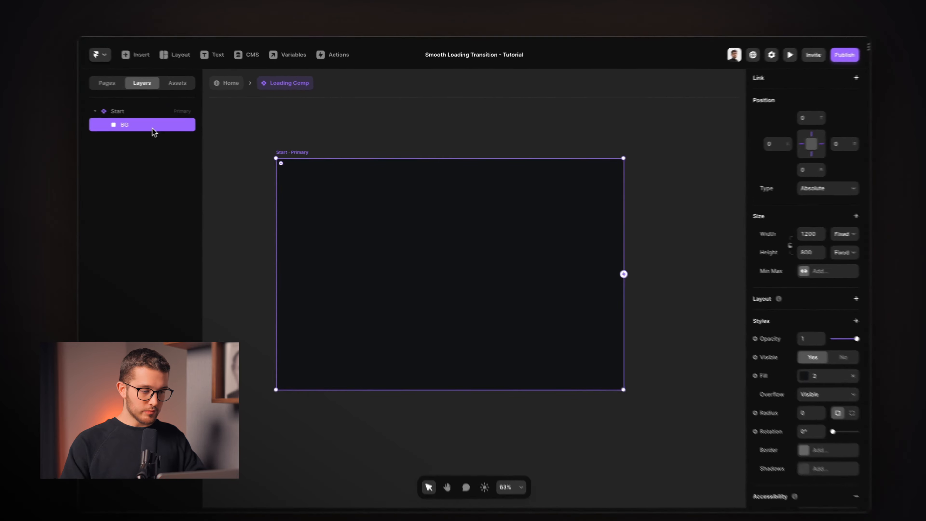
right_click(187, 132)
mouse_move(224, 231)
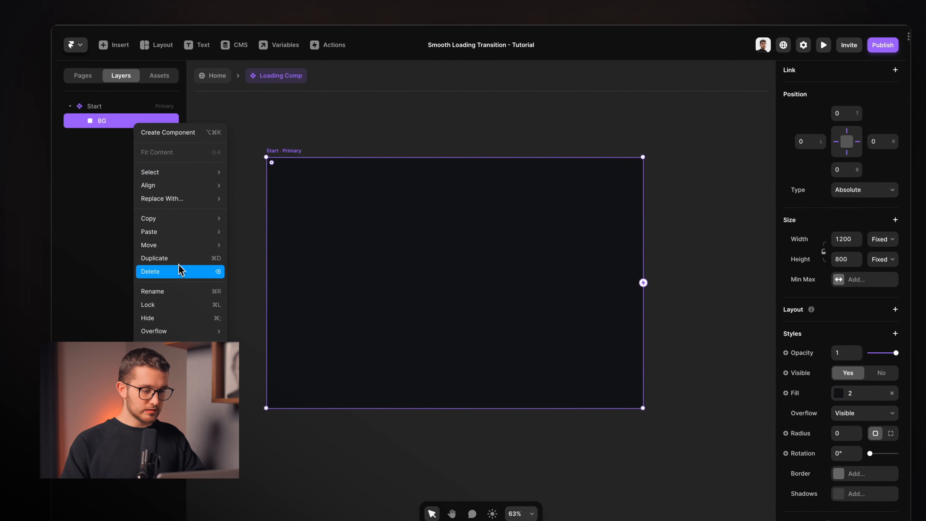
left_click(191, 305)
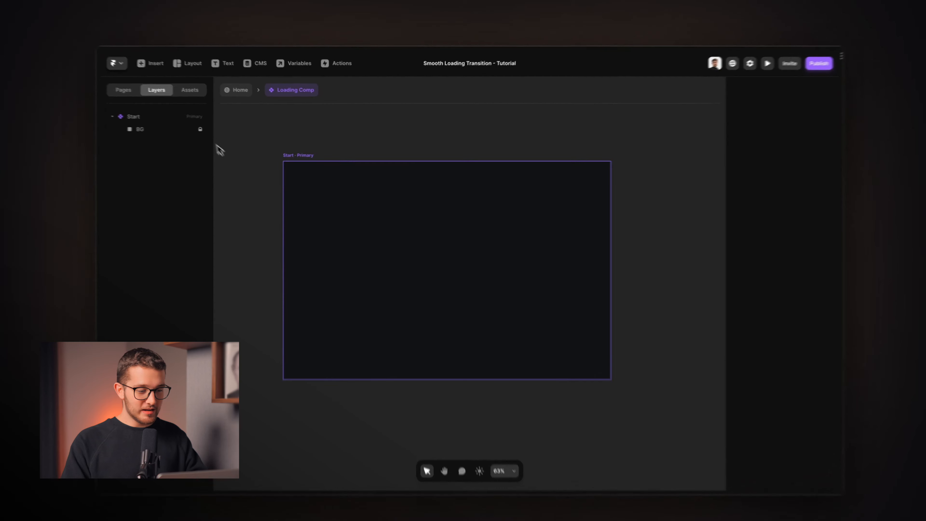
Draw a second frame about 584 × 456 inside the Start variant, above the locked BG
left_click(168, 129)
left_click(380, 173)
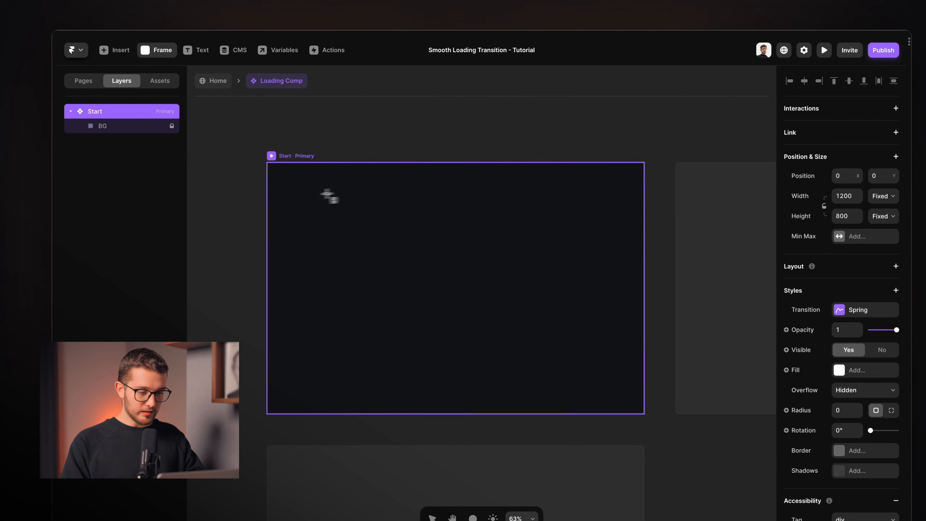
left_click_drag(304, 195, 487, 338)
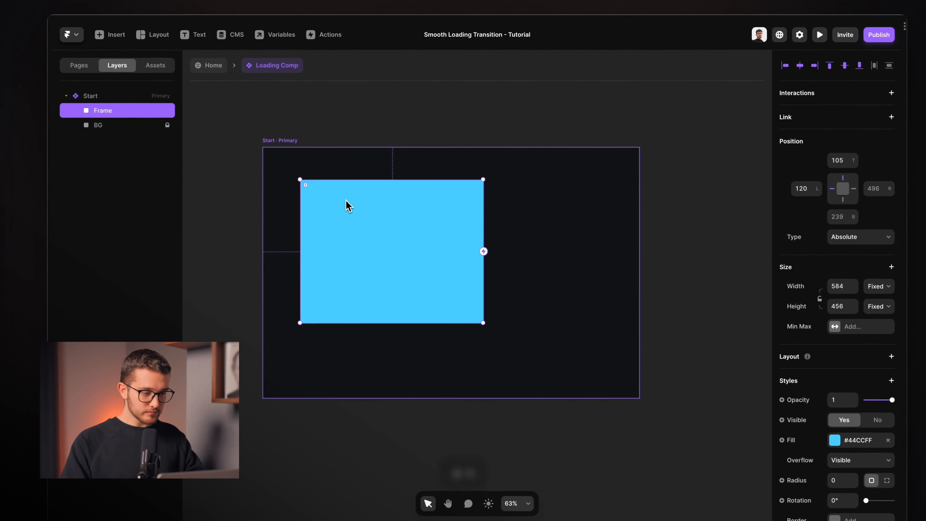
Rename the second frame in the Start variant to "Content"
key("super+r")
type("Tex")
key("BackSpace")
key("BackSpace")
key("BackSpace")
type("Conent")
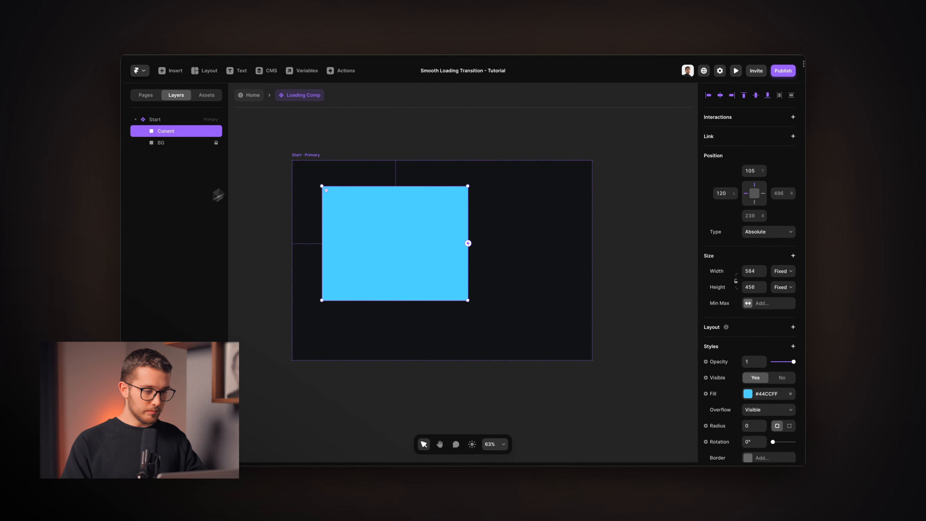
key("super+t")
key("Escape")
double_click(178, 133)
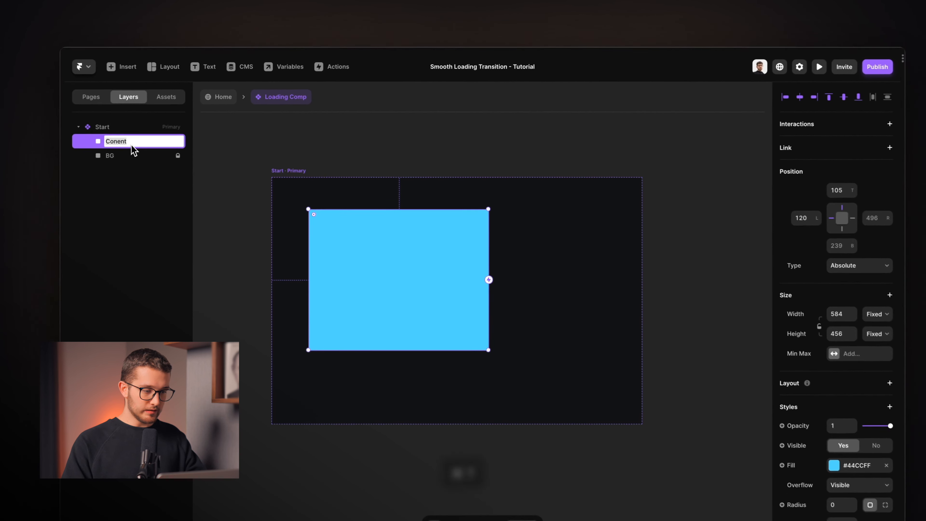
type("C")
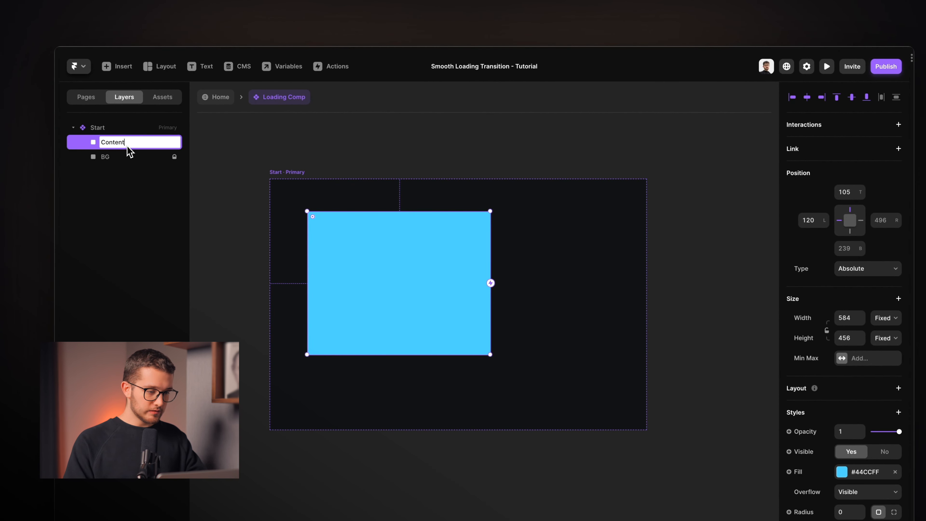
Pin the Content frame to all four sides with offsets of 0 and remove its fill
left_click(848, 194)
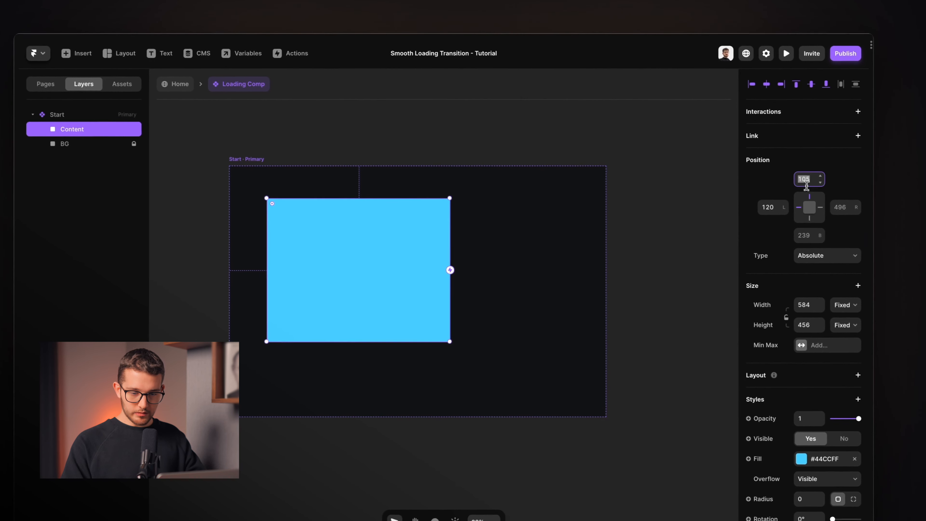
type("0")
key("Tab")
type("0")
key("Tab")
type("0")
left_click(781, 210)
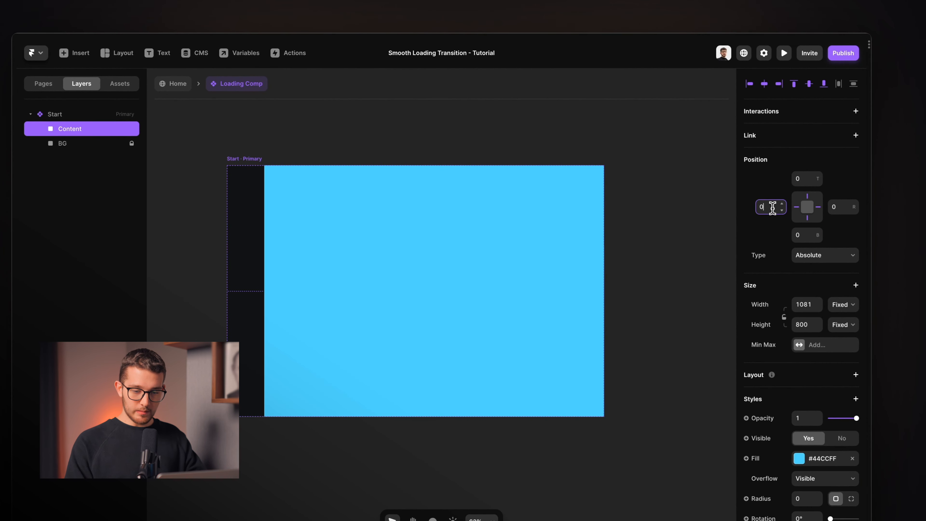
type("0")
key("Return")
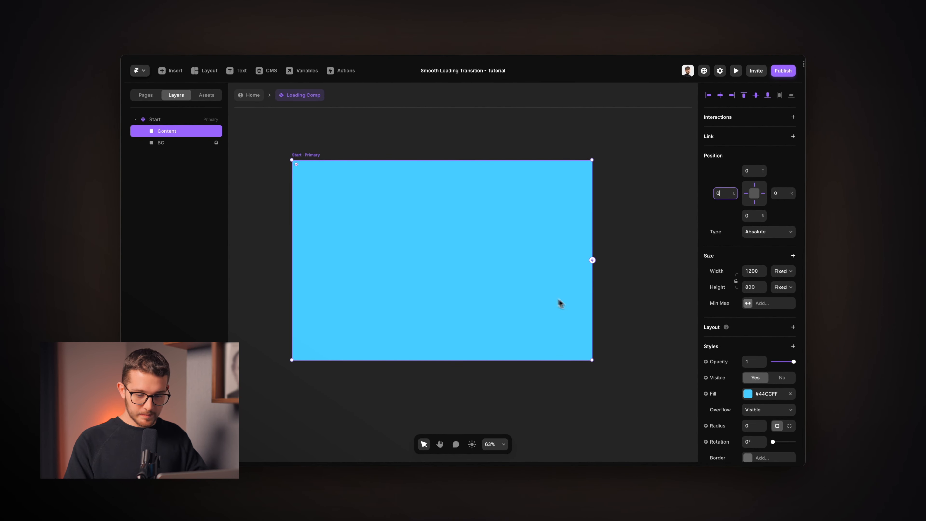
left_click(787, 395)
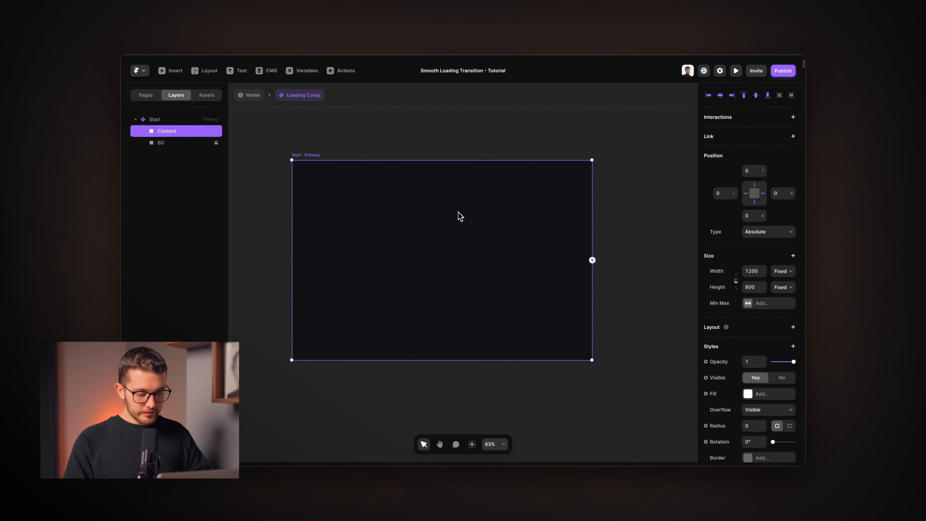
Replay the loading animation on the reference site in the browser, look at the Framer resources site, and return to the Framer project
key("ctrl+Tab")
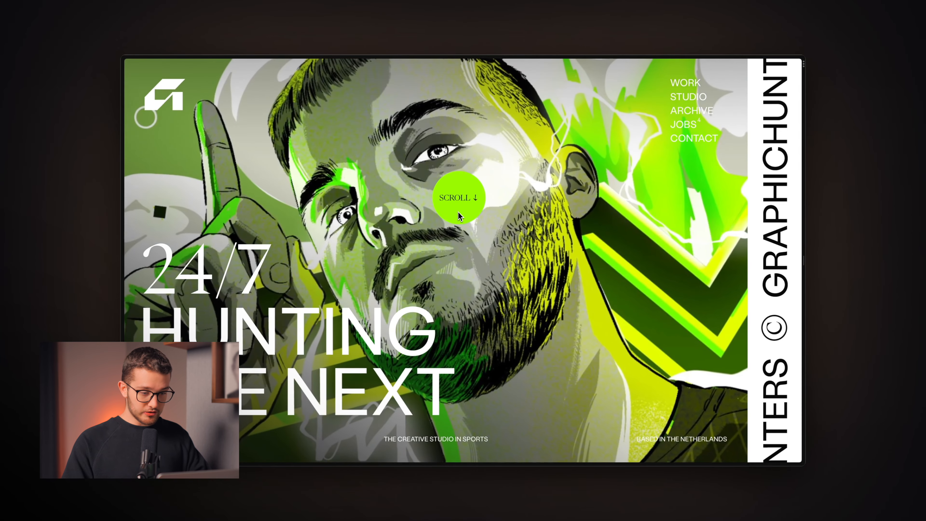
key("super+r")
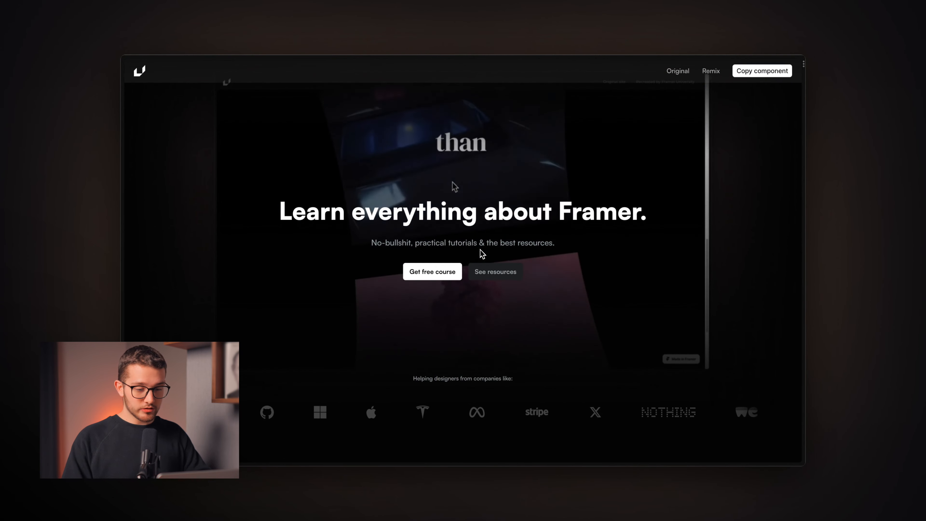
key("ctrl+Tab")
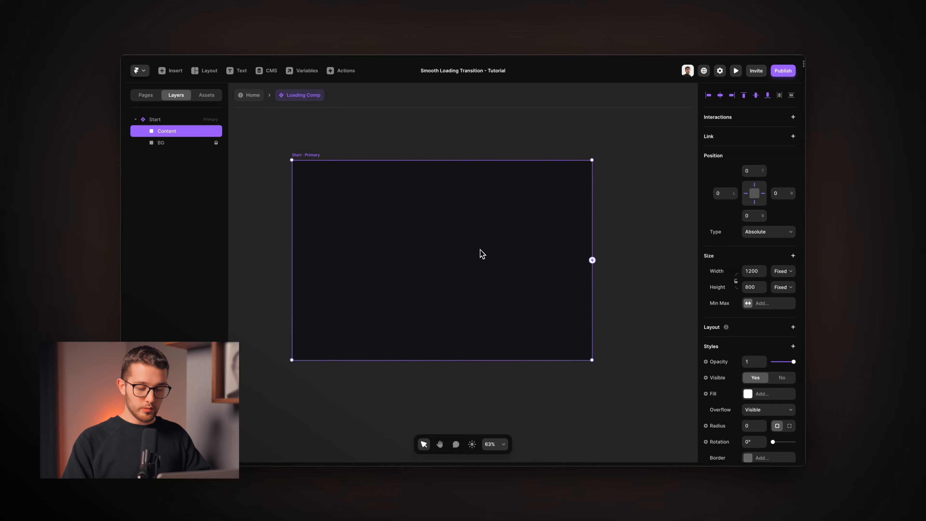
Add a text layer reading "Are" inside the Content frame, near the middle
key("t")
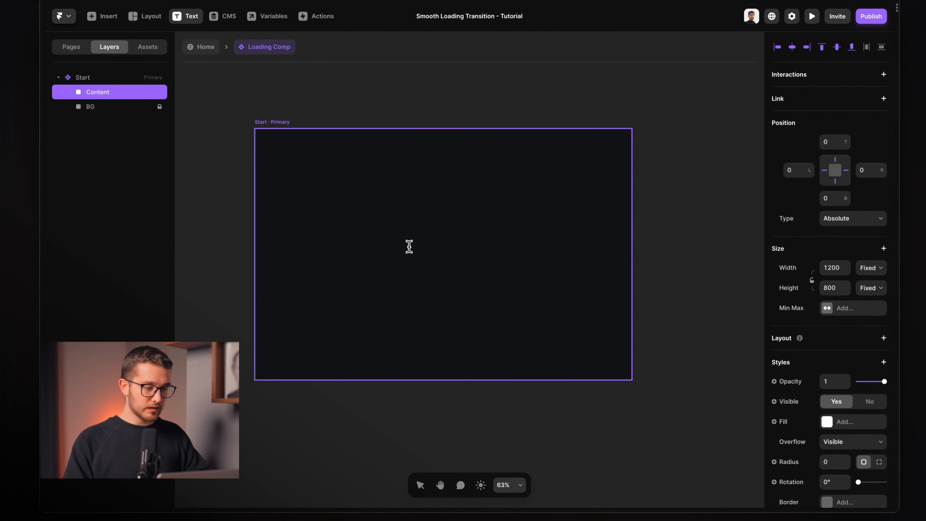
left_click(409, 246)
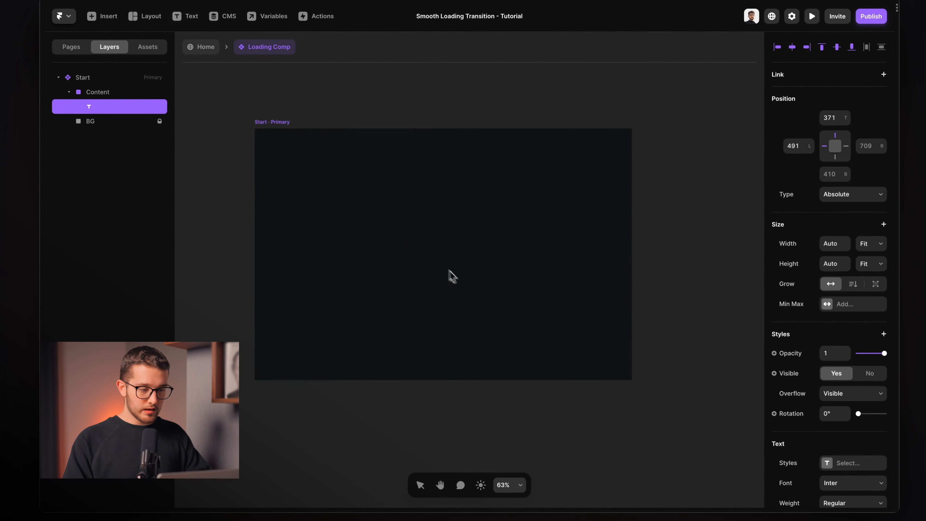
scroll(457, 279, "up", 2)
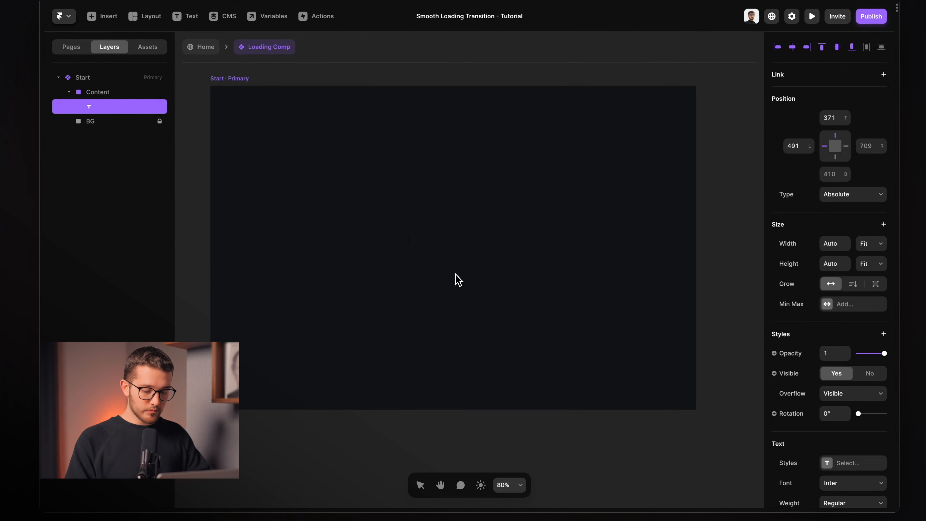
type("Are")
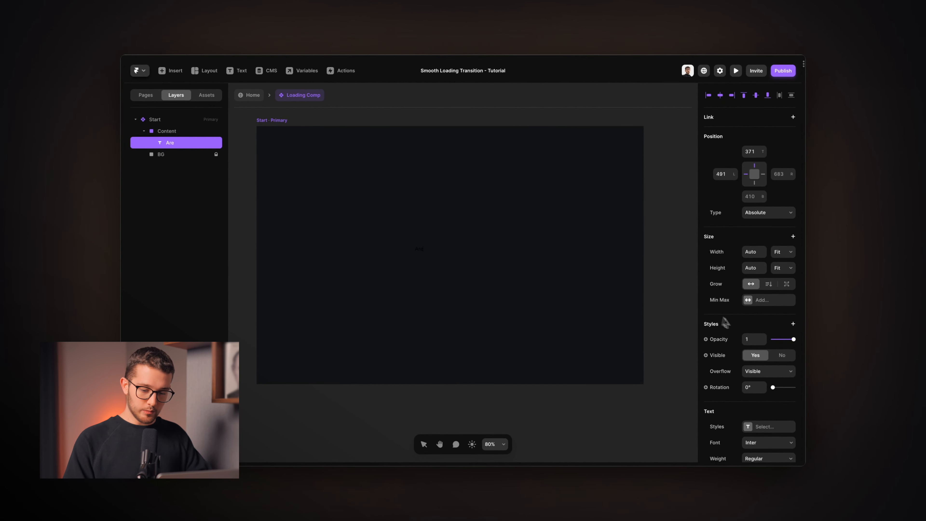
Try to set the Are text layer's font to Satoshi with Bold weight
scroll(726, 330, "down", 5)
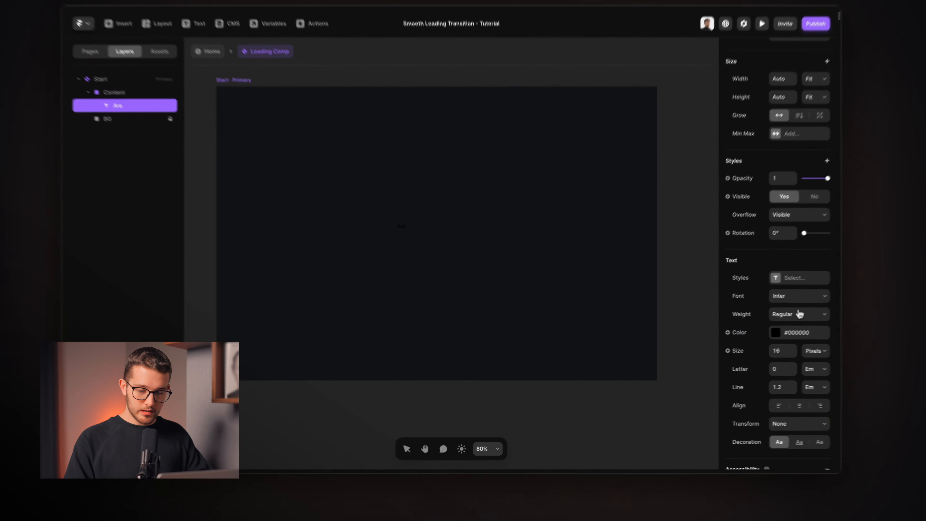
left_click(799, 296)
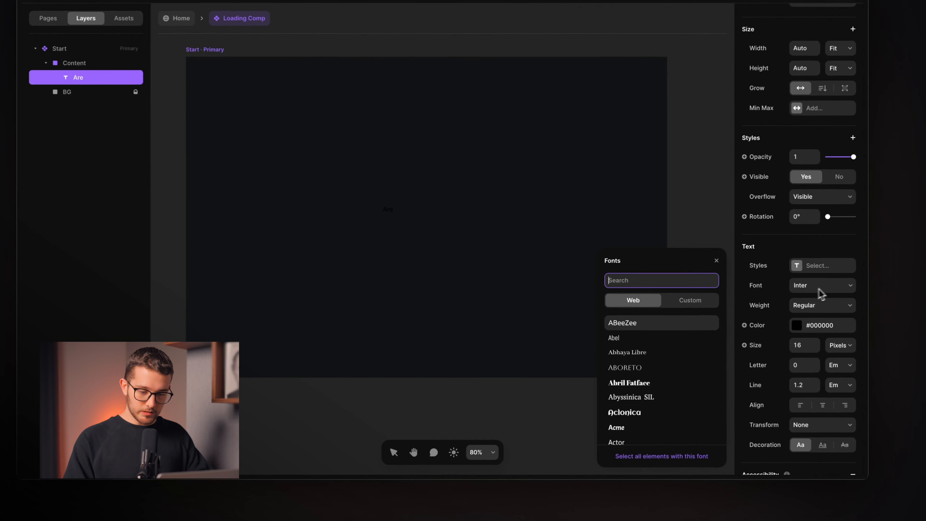
type("sato")
left_click(704, 317)
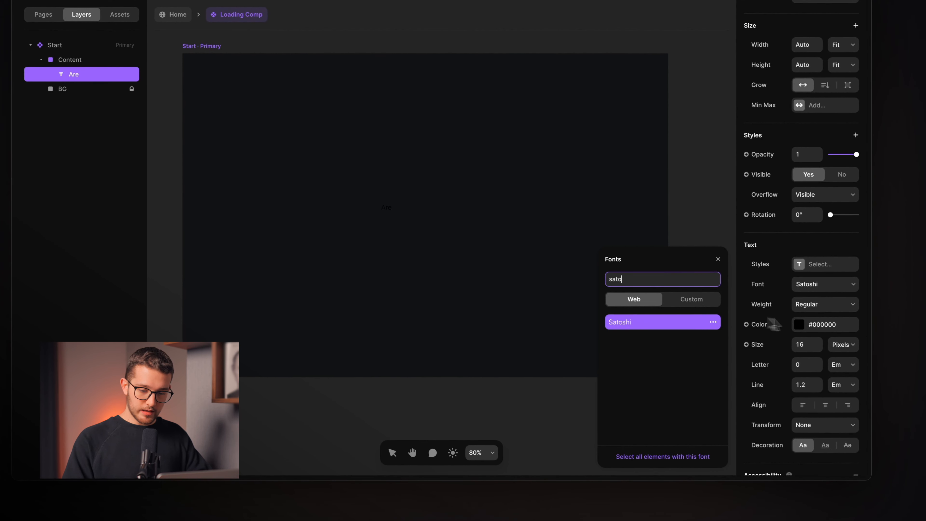
left_click(811, 304)
left_click(806, 347)
Try to set the Are text layer's size to 71 pixels and its color to #FFFFFF
left_click(813, 344)
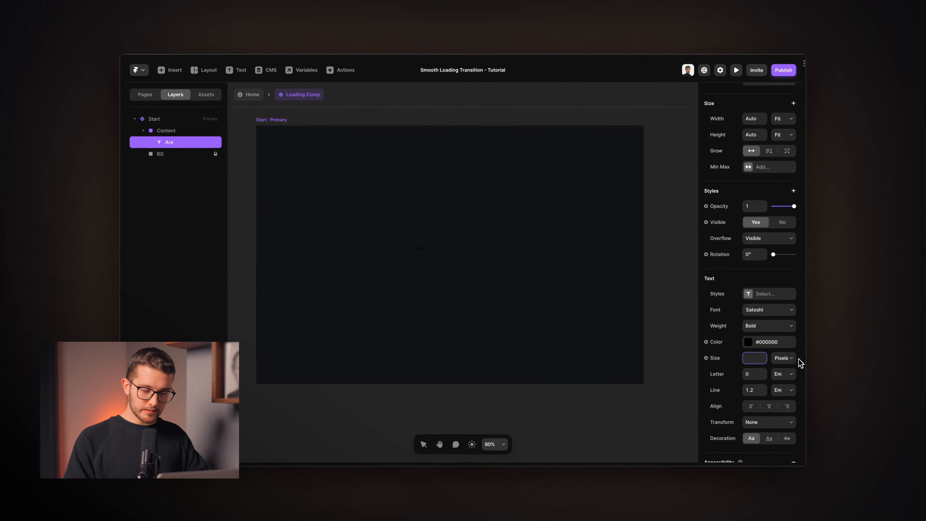
type("7")
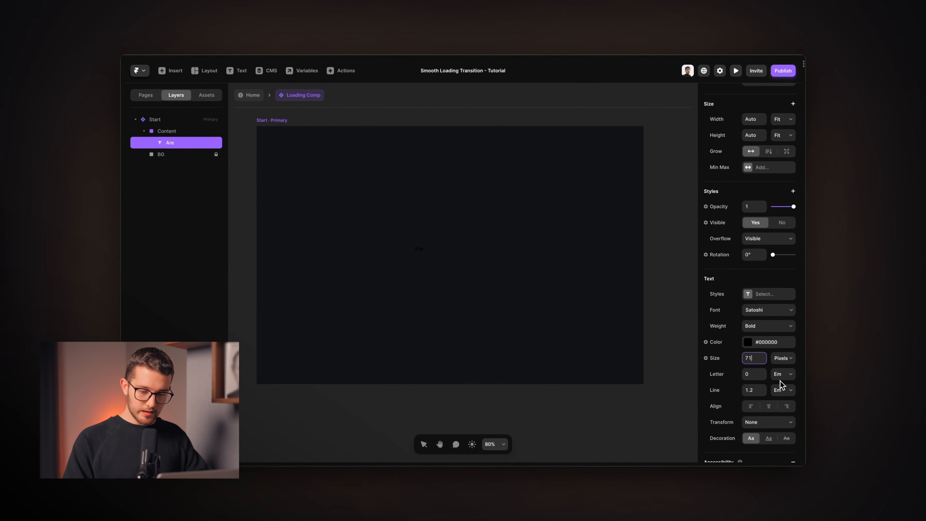
type("1")
left_click(748, 342)
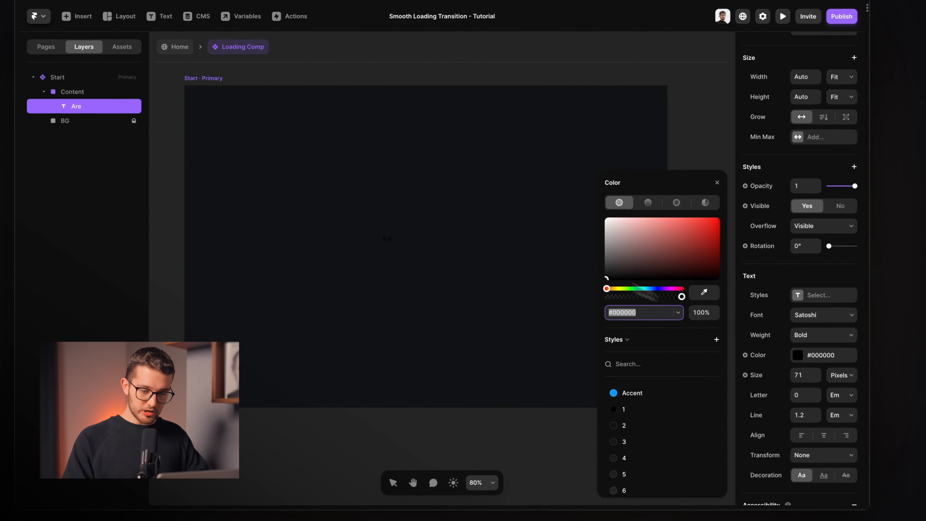
left_click_drag(595, 280, 586, 227)
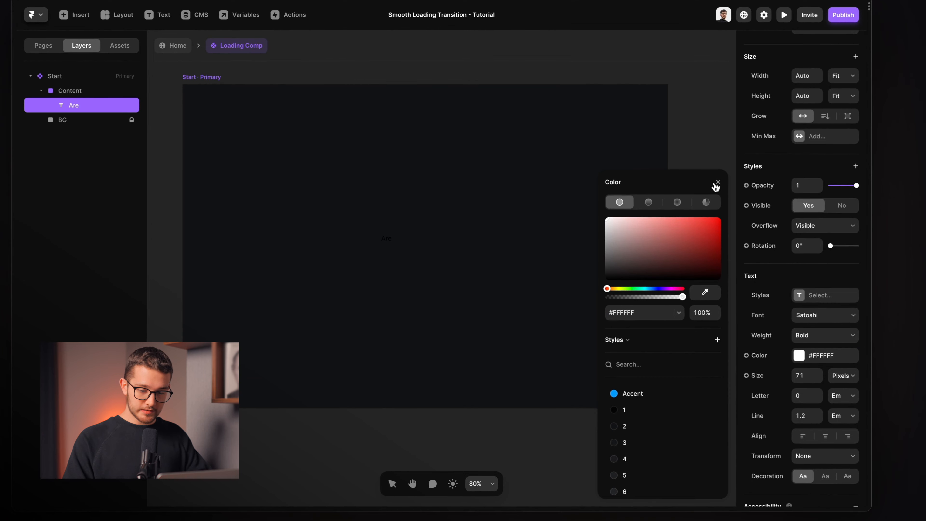
left_click(717, 182)
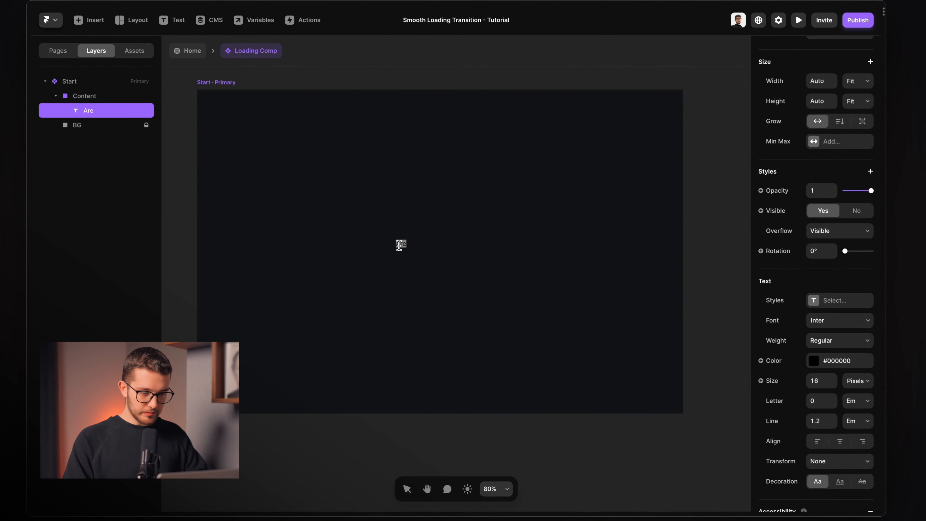
With the word Are selected inside its text layer, set its color to #FFFFFF and its size to 71 pixels
left_click(817, 380)
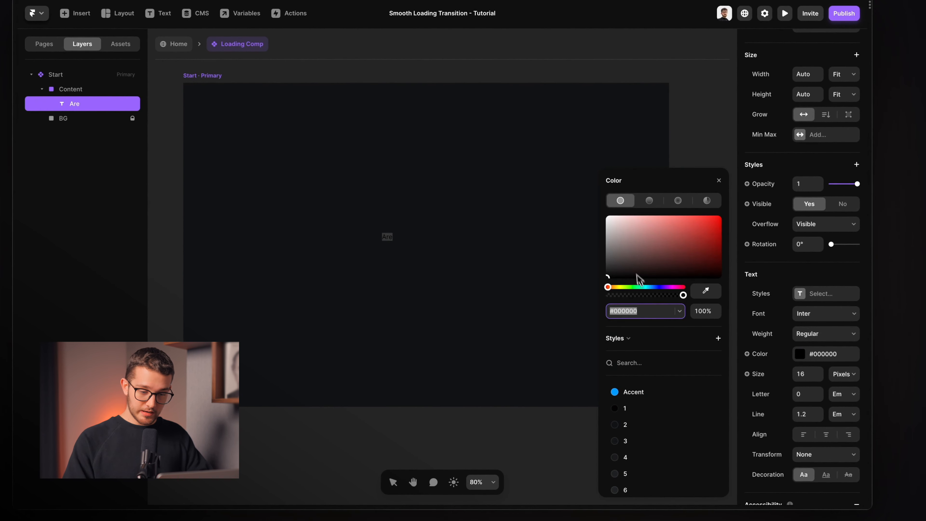
left_click(719, 181)
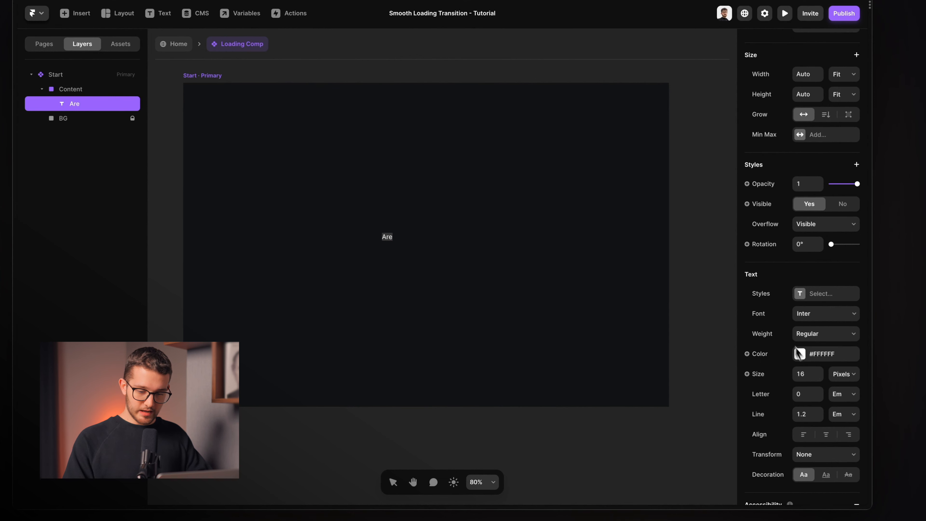
type("72")
key("Return")
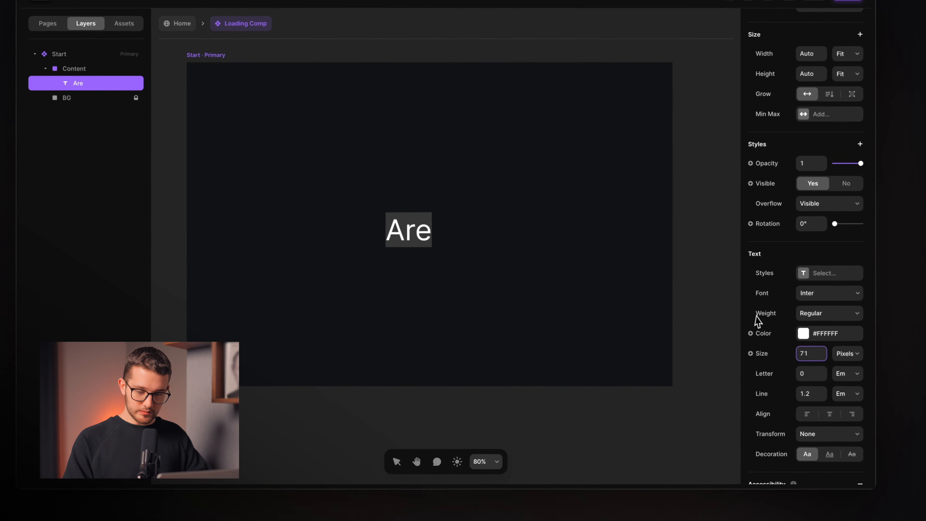
Change the selected word Are to Bold weight and the Satoshi font
left_click(826, 333)
left_click(820, 379)
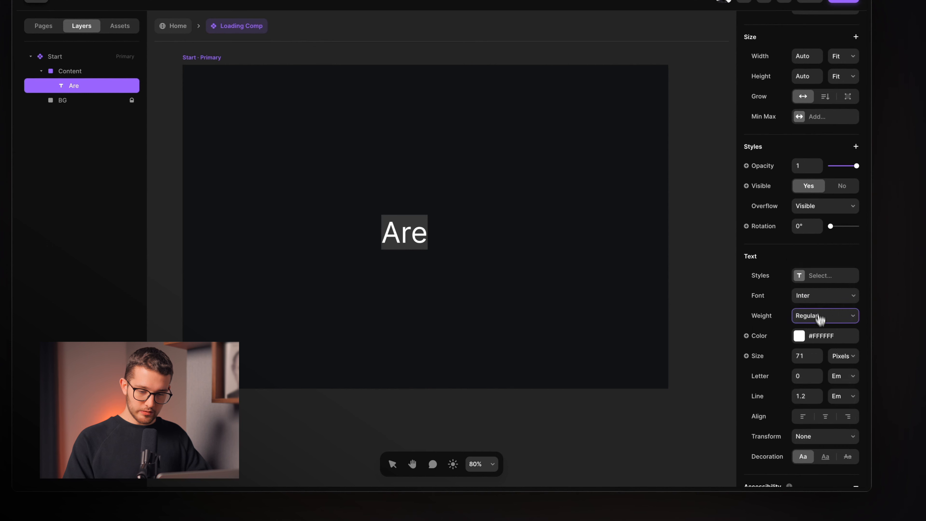
left_click(817, 296)
type("sato")
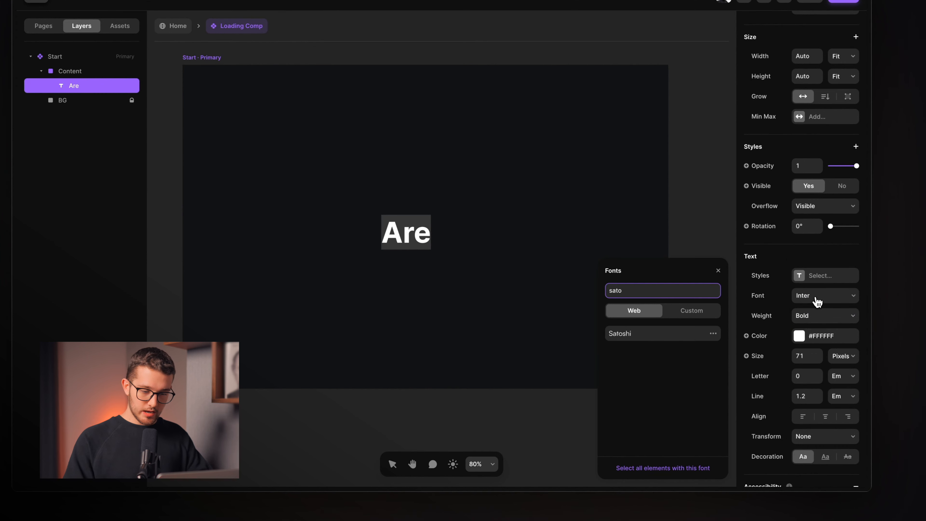
key("Return")
left_click(718, 270)
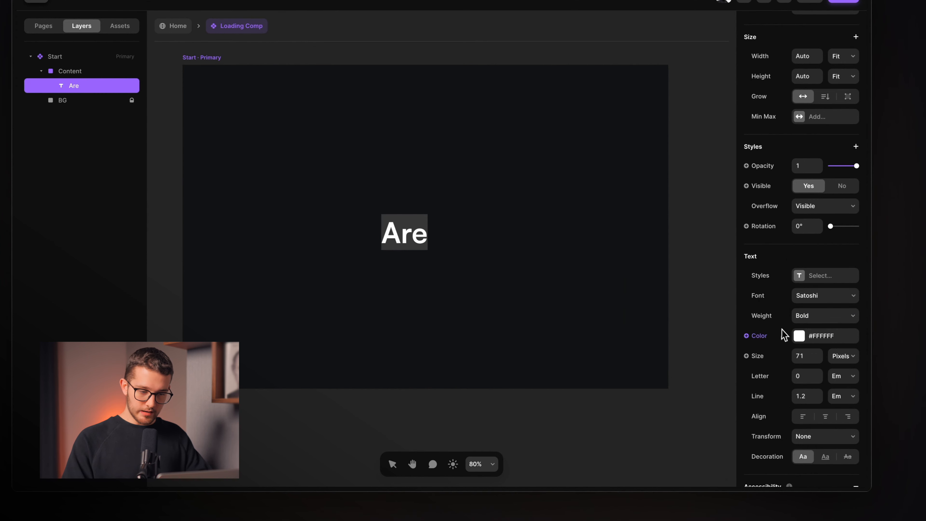
Set the letter spacing of the Are text layer to -0.02 em
left_click(399, 243)
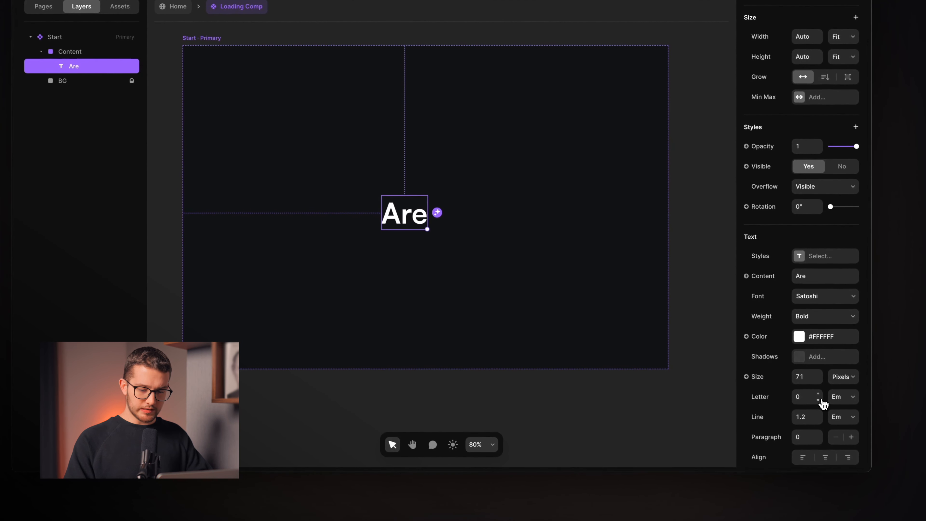
left_click(566, 239)
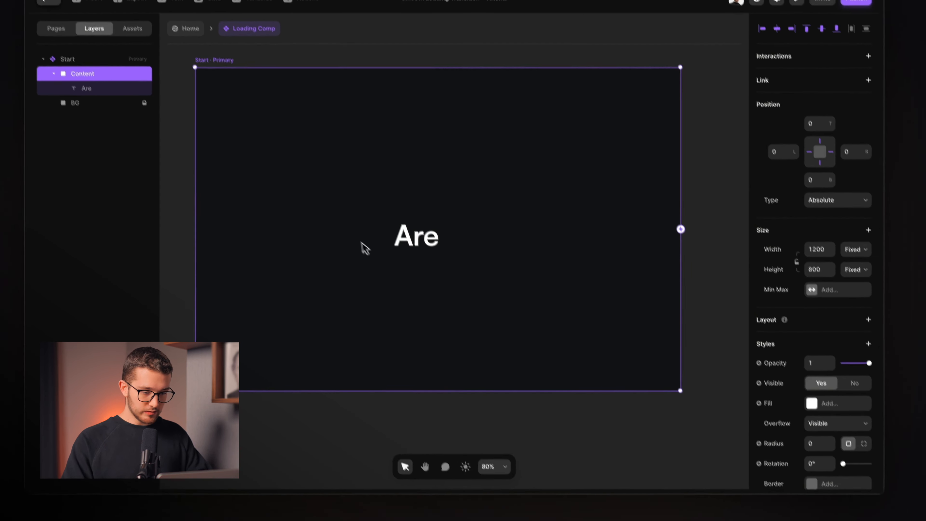
left_click(394, 213)
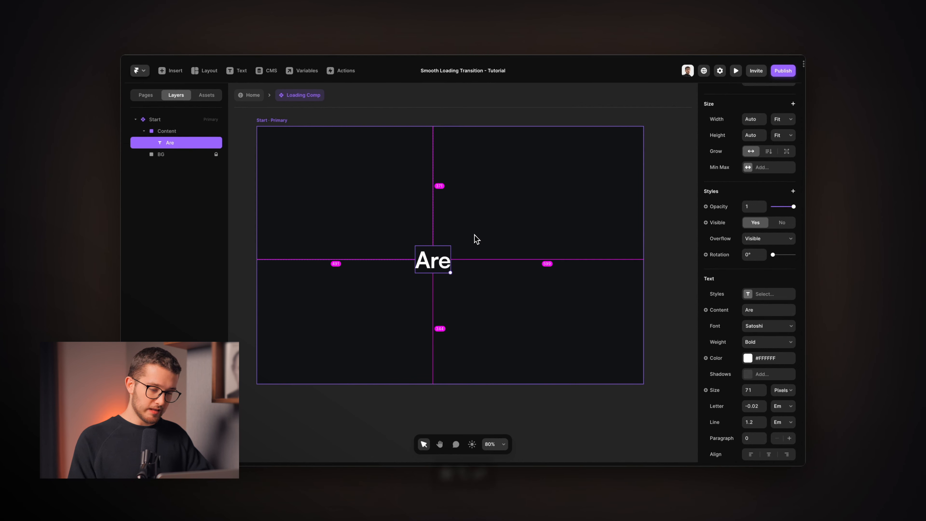
Wrap the Are text in a stack and rename that stack "Block"
key("super+alt+Return")
double_click(174, 146)
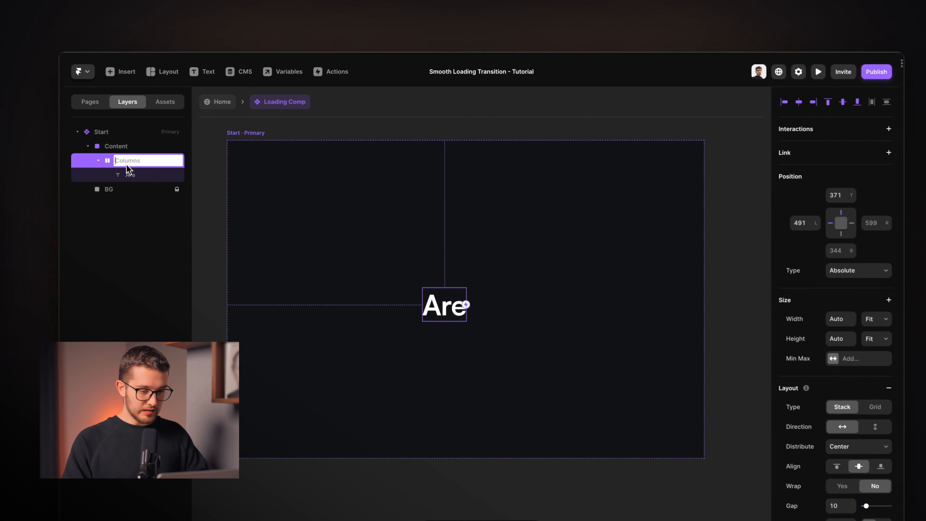
left_click(138, 178)
left_click(136, 165)
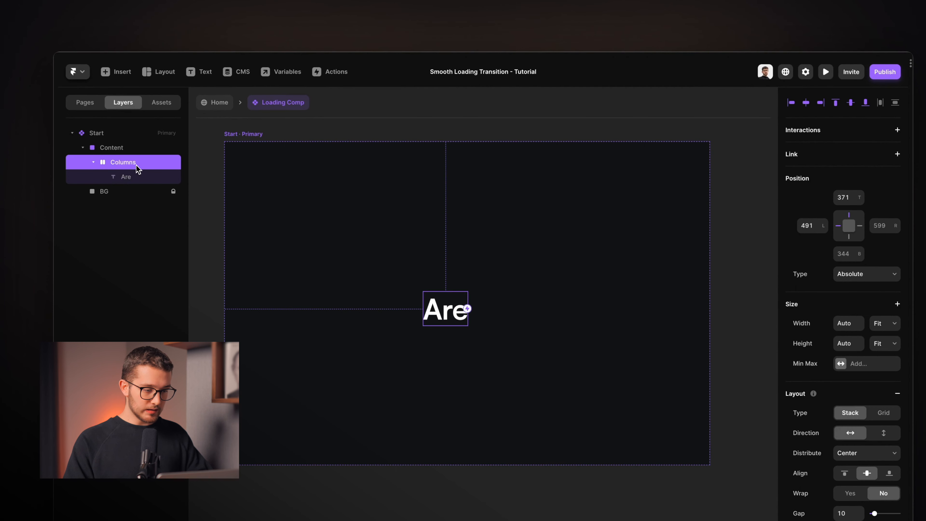
left_click(136, 165)
type("Block")
key("Return")
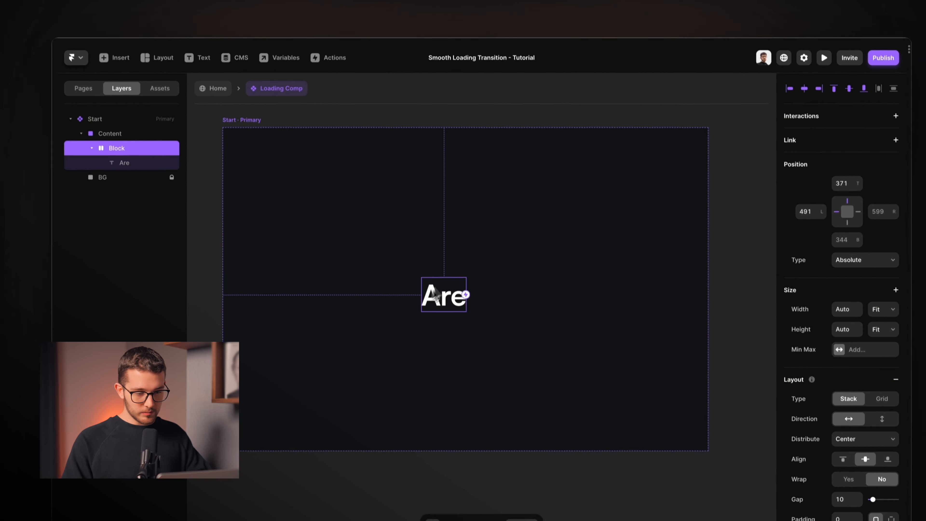
Set the Are text's position type to Absolute and shift it about 40 px down within Block
left_click(126, 155)
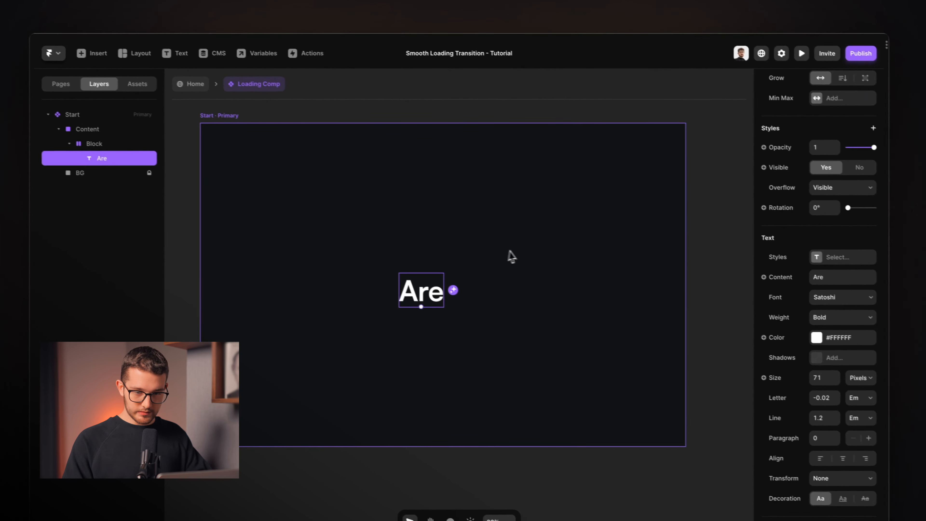
scroll(844, 195, "up", 5)
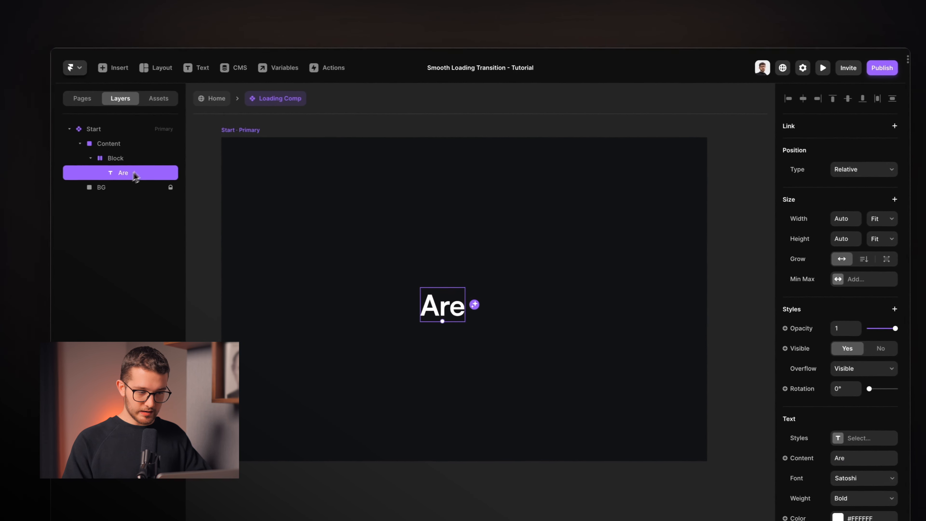
left_click(867, 168)
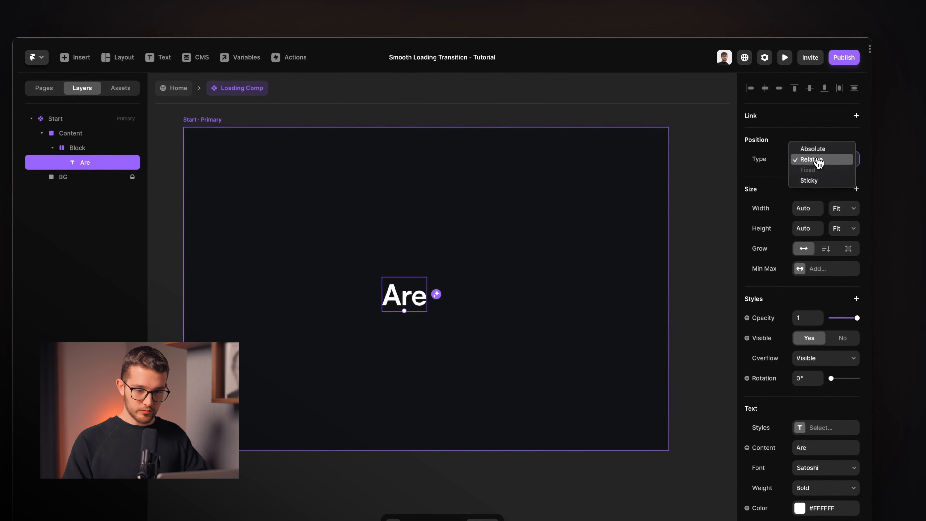
left_click(822, 149)
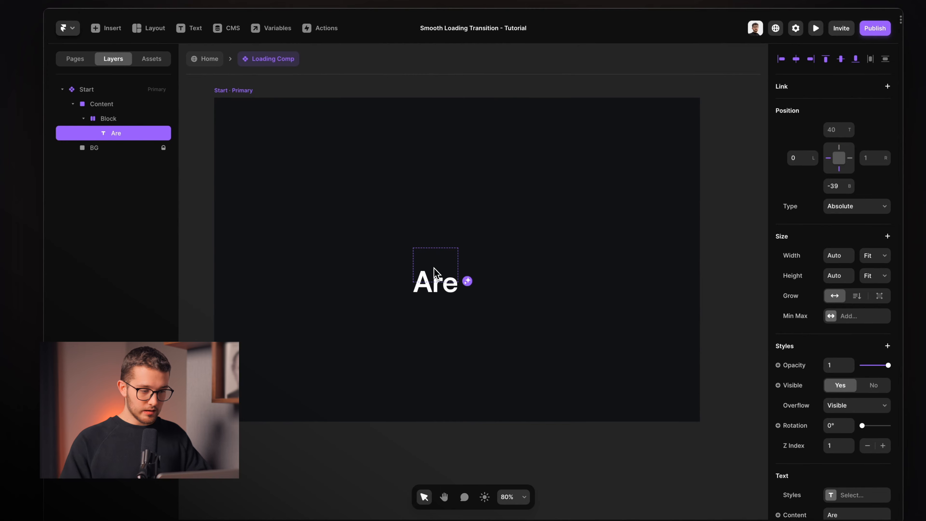
Set the overflow of the Block stack to Hidden
left_click(104, 103)
left_click(140, 118)
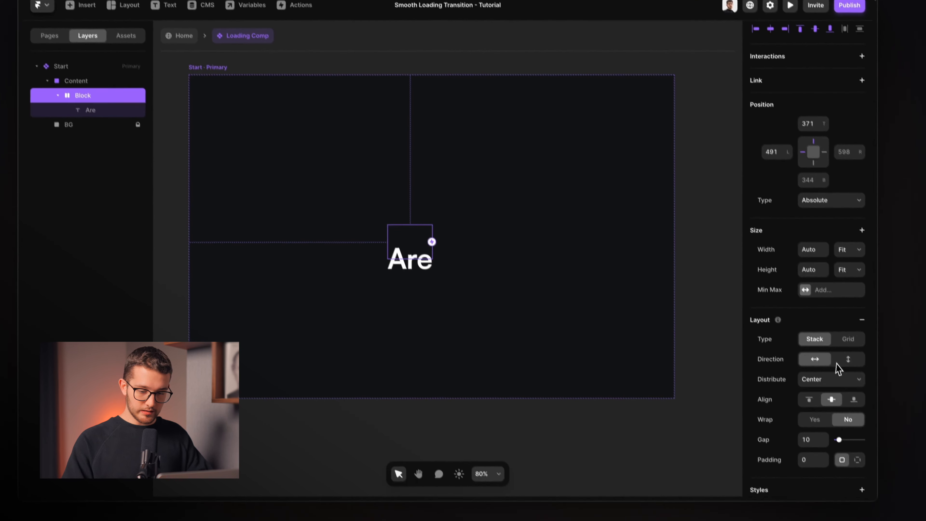
scroll(861, 412, "down", 10)
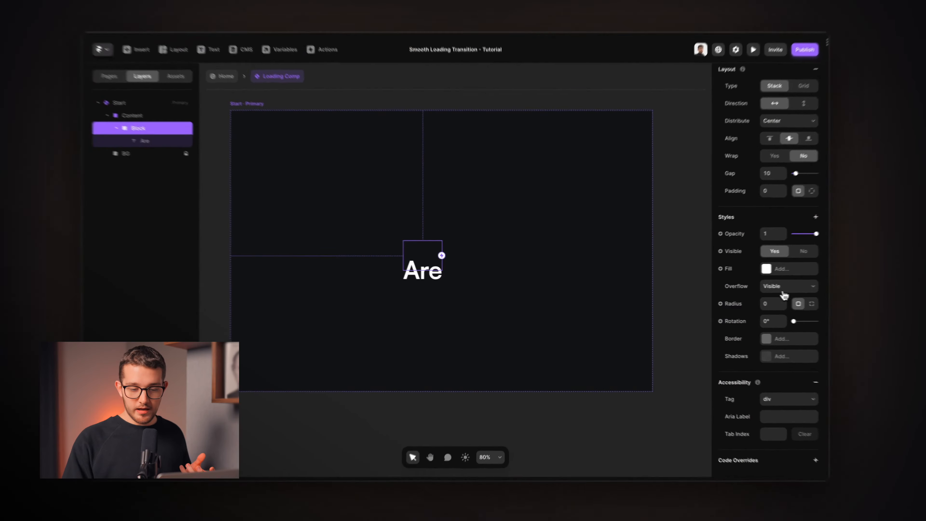
left_click(820, 288)
left_click(823, 276)
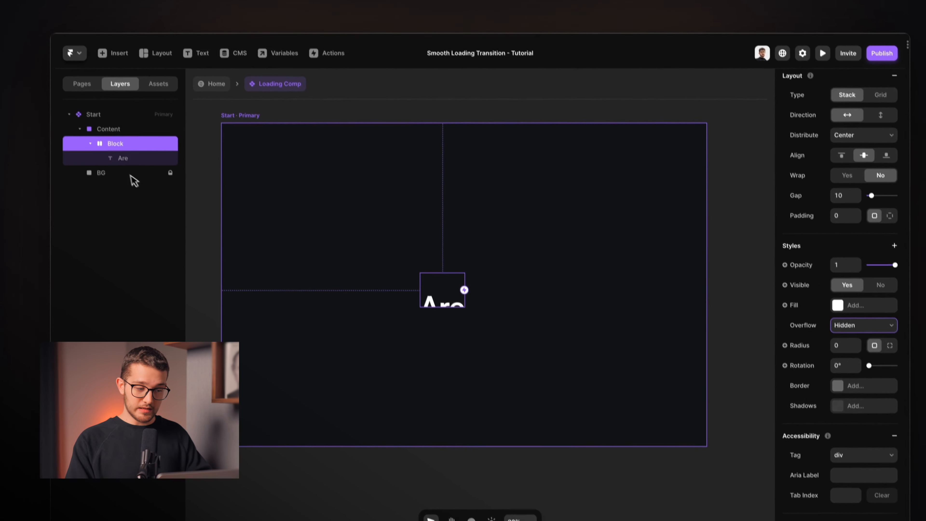
Move the Are text back into the visible area of Block, with a bottom offset of 0
left_click(136, 162)
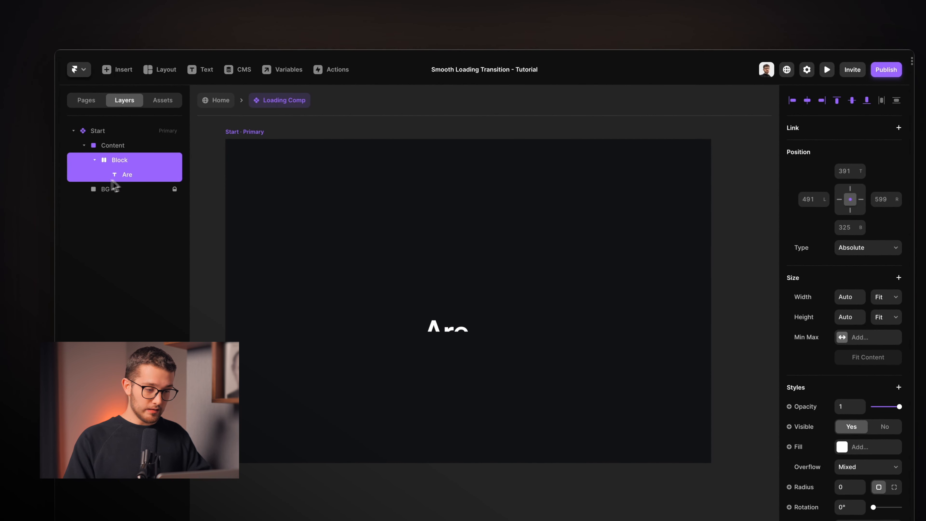
left_click(124, 176)
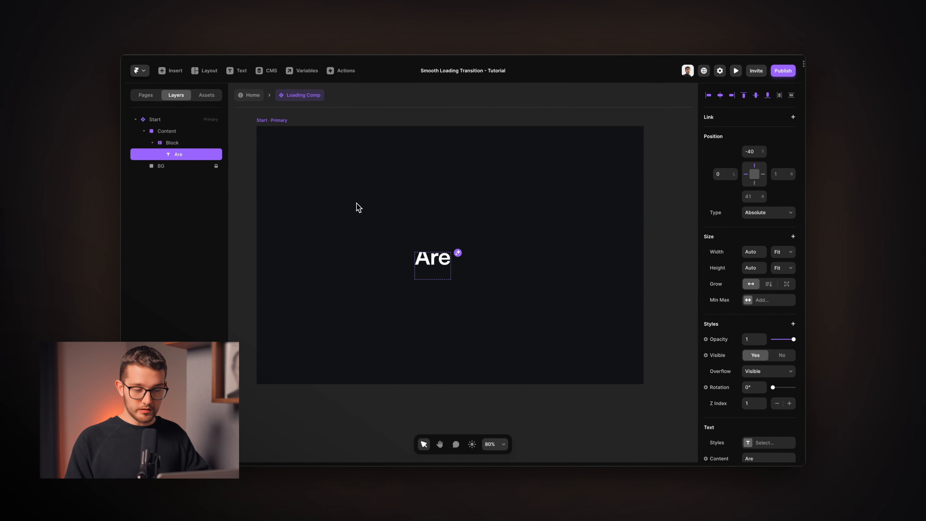
key("alt+v")
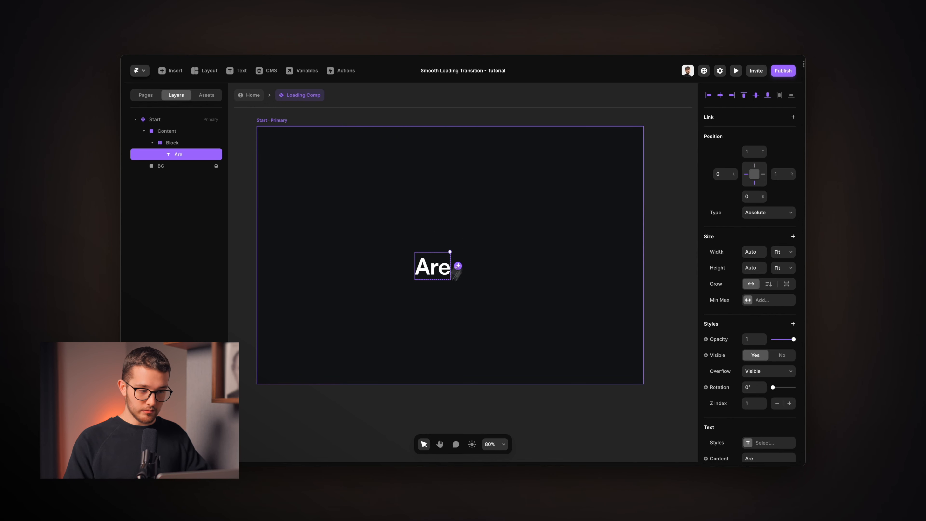
Replace the wording of the Are text layer inside Block with "Someting"
left_click(192, 144)
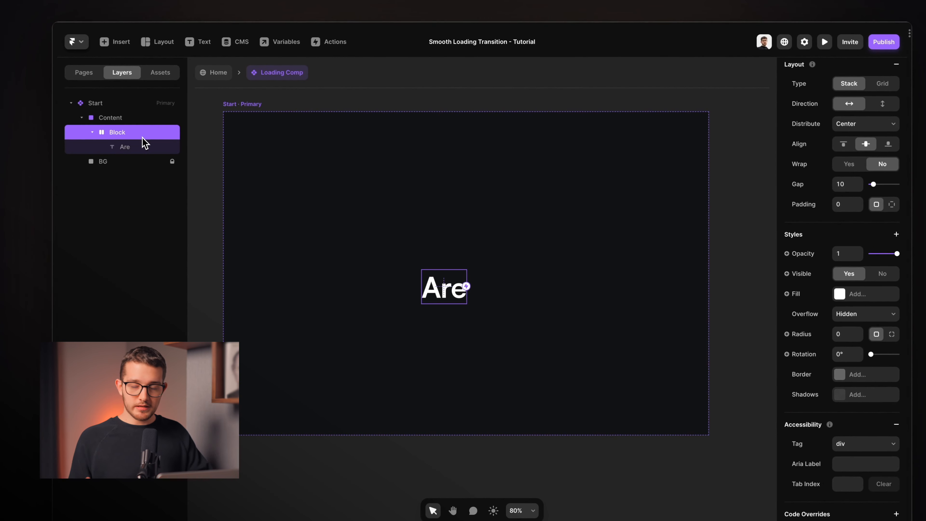
left_click(137, 149)
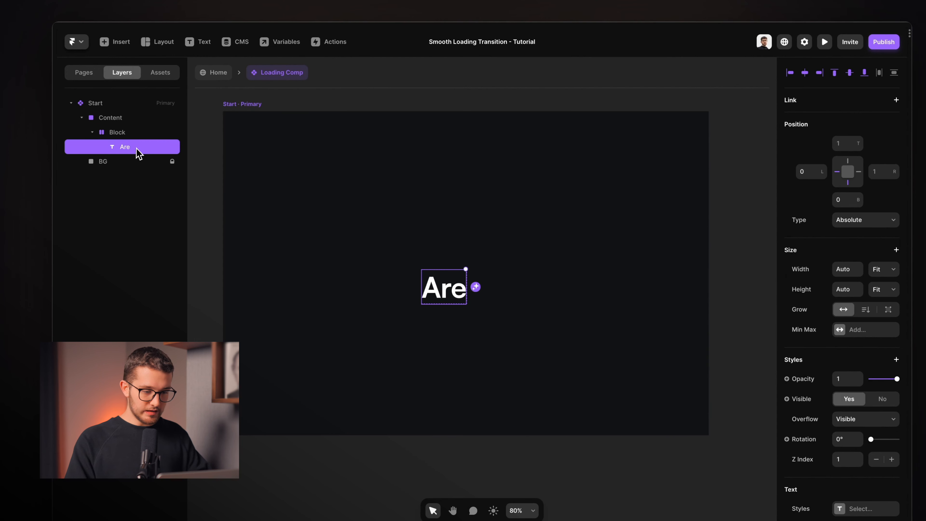
double_click(447, 292)
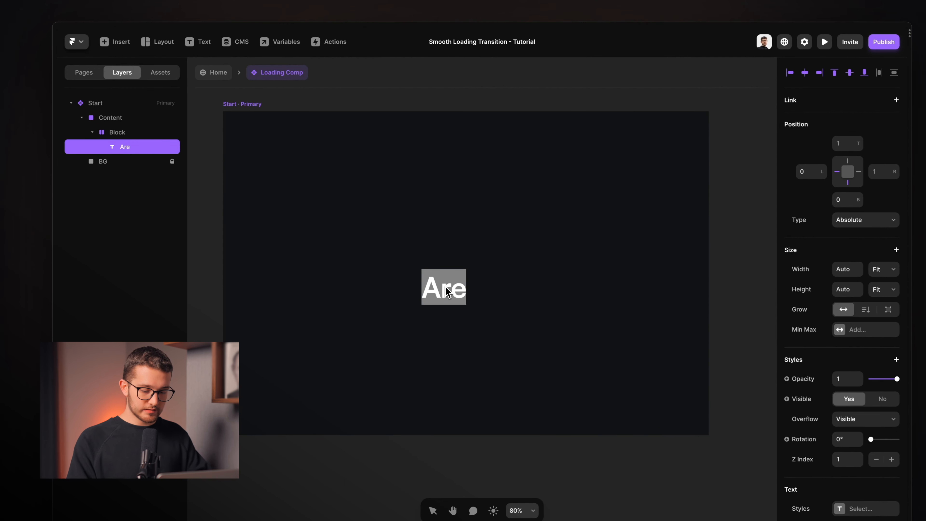
type("Someting")
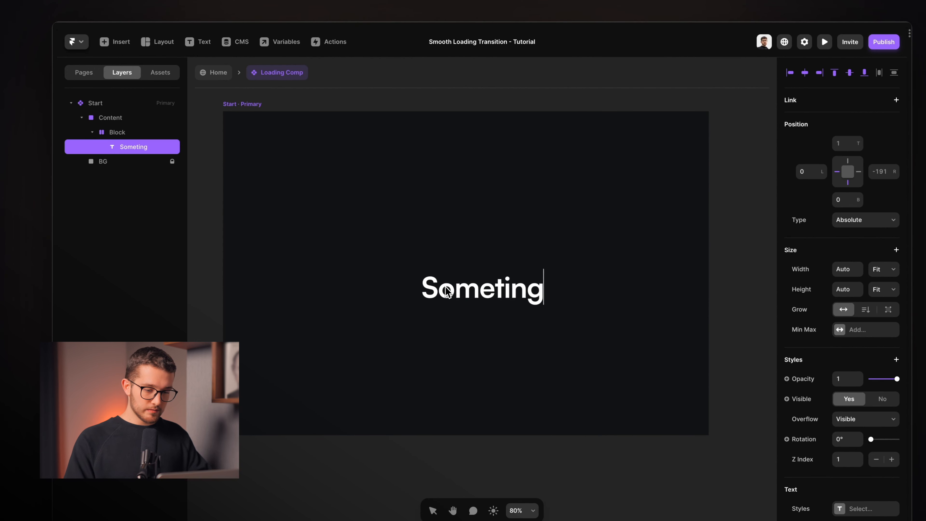
key("Escape")
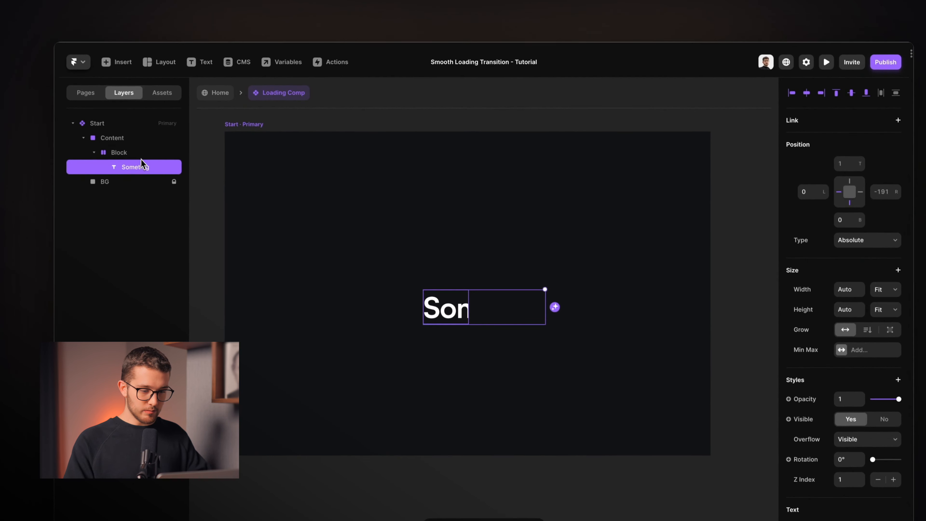
Duplicate the Someting text layer inside Block and rename the upper copy Helper
key("Escape")
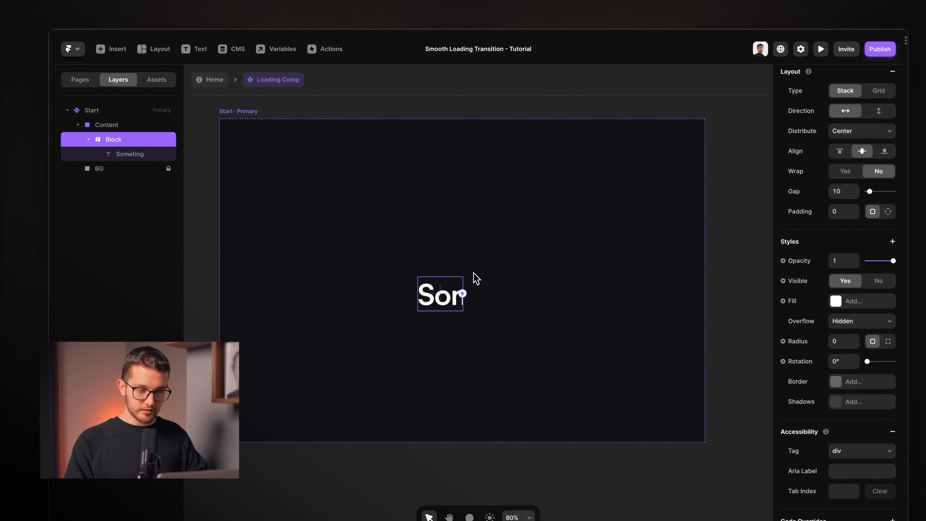
scroll(864, 208, "up", 5)
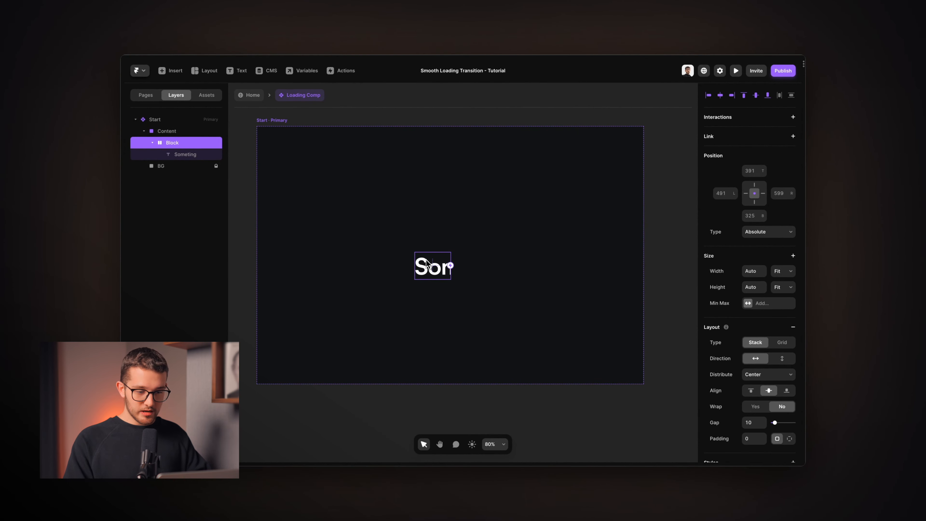
left_click(434, 274)
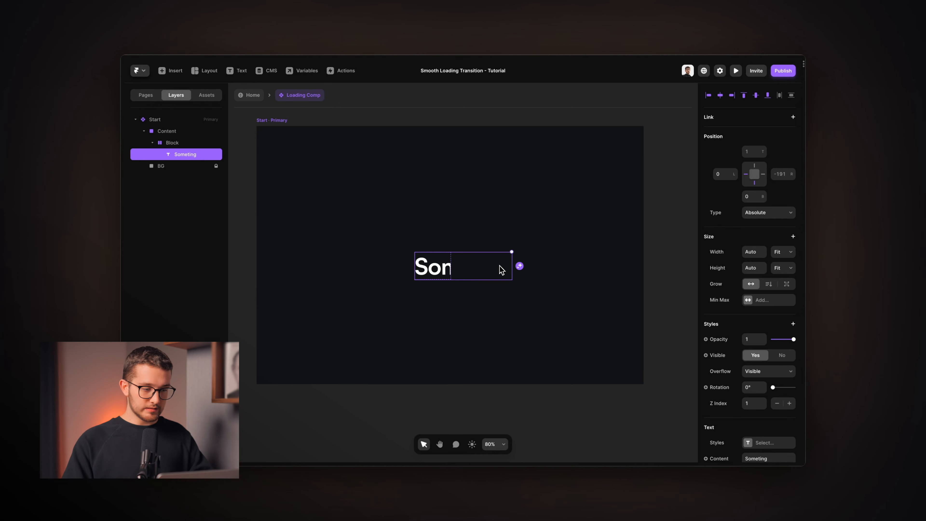
key("super+d")
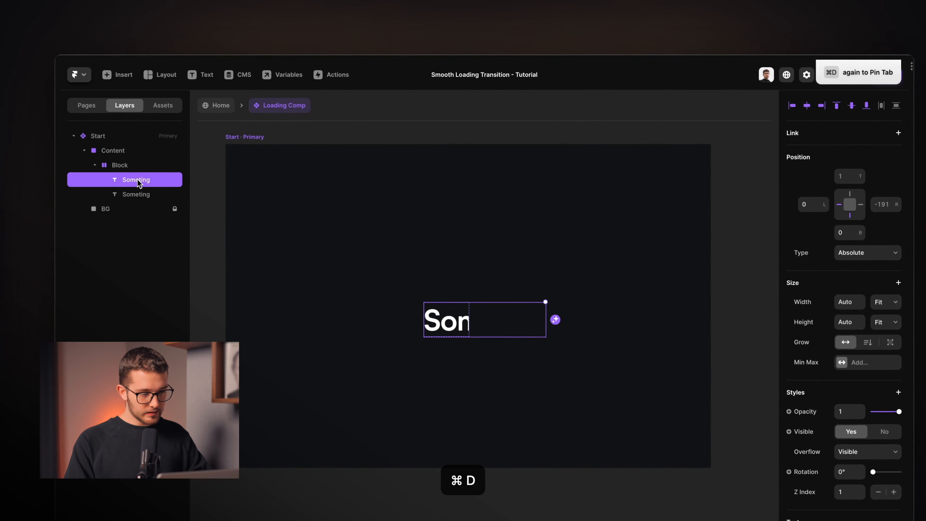
double_click(154, 182)
type("Helper")
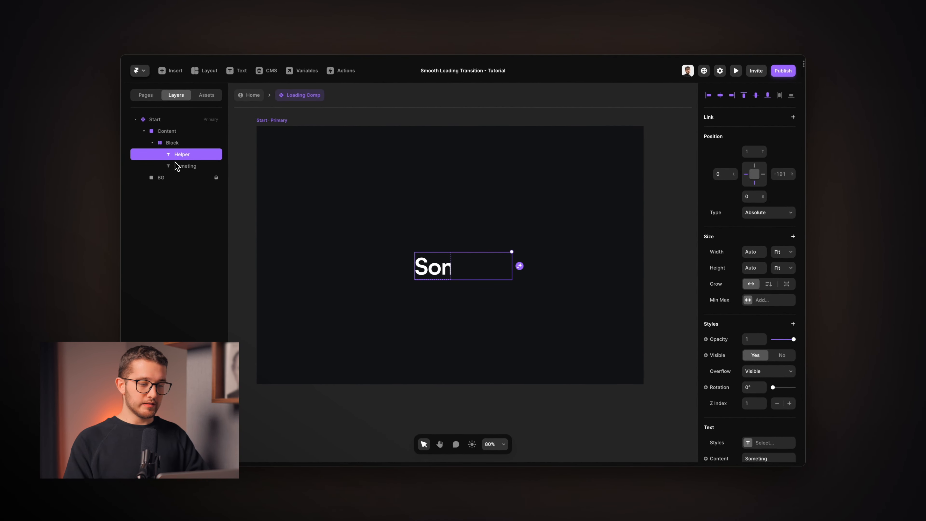
Rename the remaining Someting text layer inside Block as Text
double_click(175, 165)
type("Text")
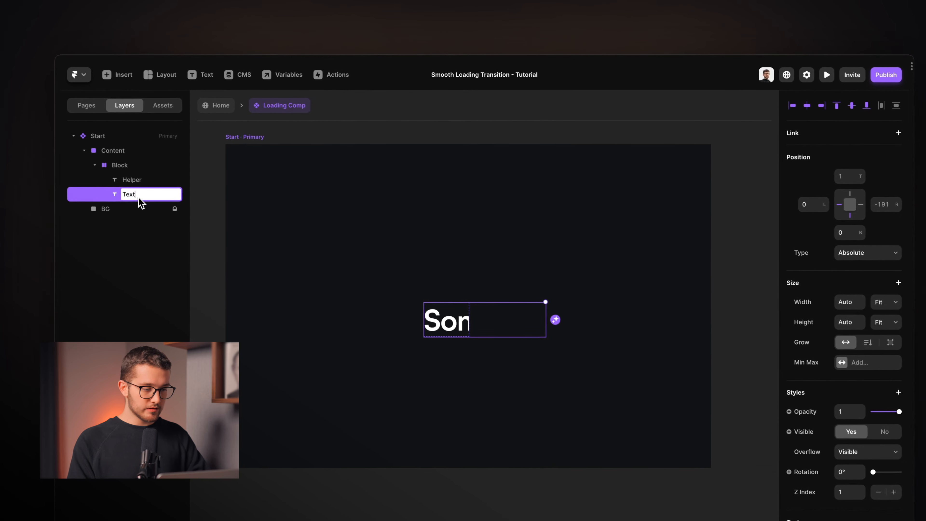
key("Return")
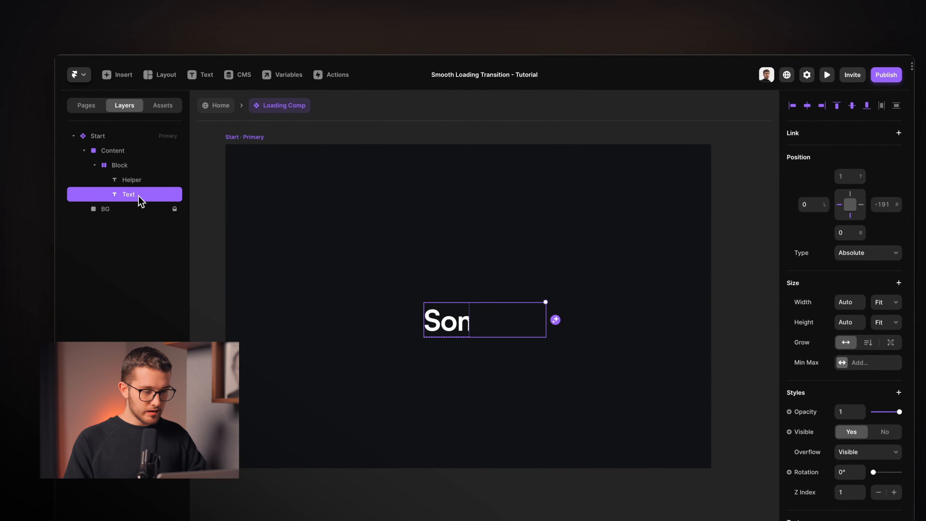
Set the Helper layer's position type to Relative
left_click(143, 183)
left_click(827, 239)
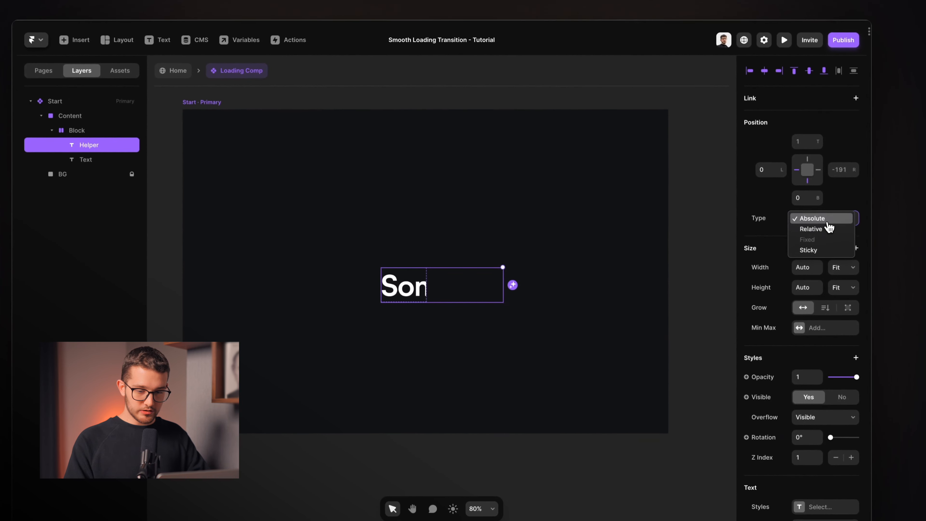
left_click(833, 249)
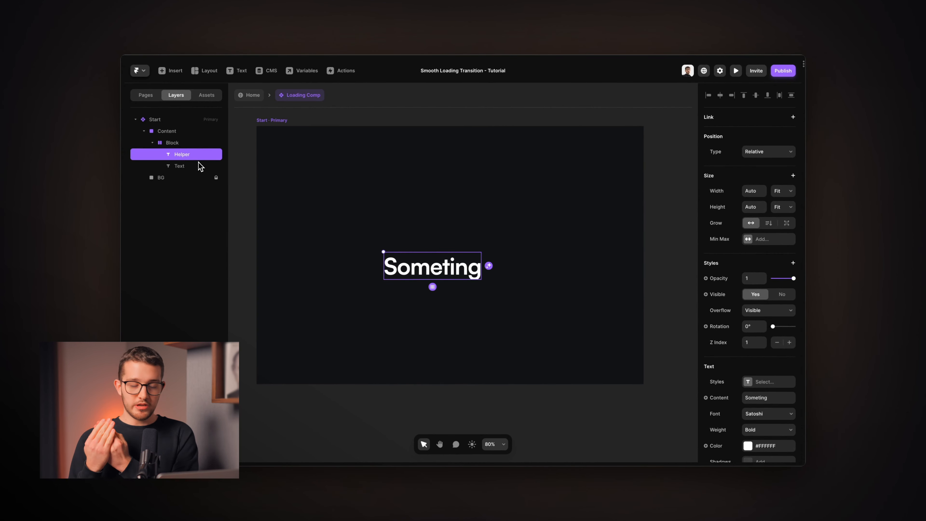
Shift the Text layer to a bottom offset of -30 and change the content of both Text and Helper to "Are"
left_click(191, 166)
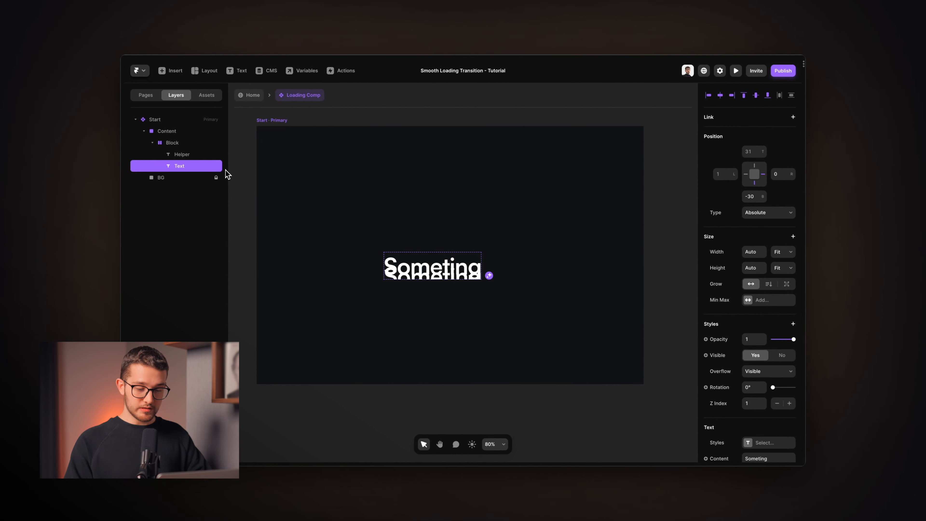
left_click(181, 154, "shift")
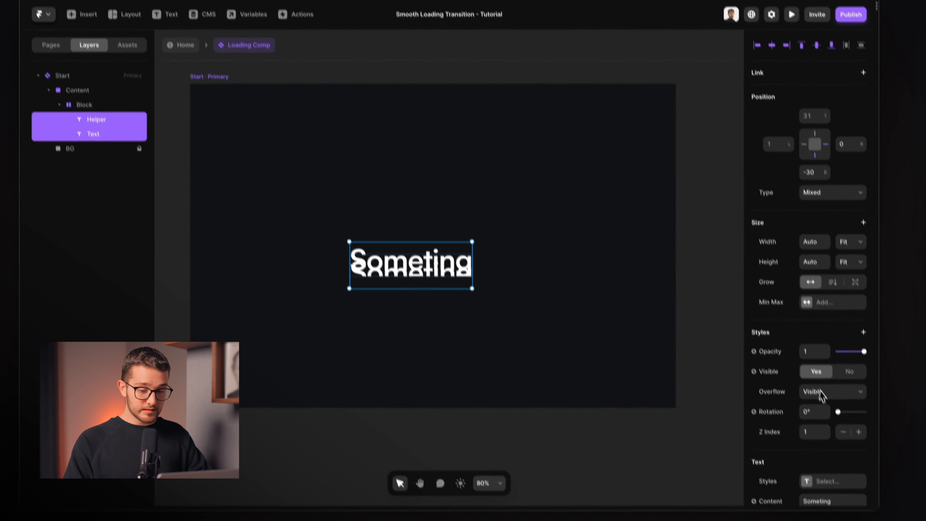
scroll(822, 395, "down", 5)
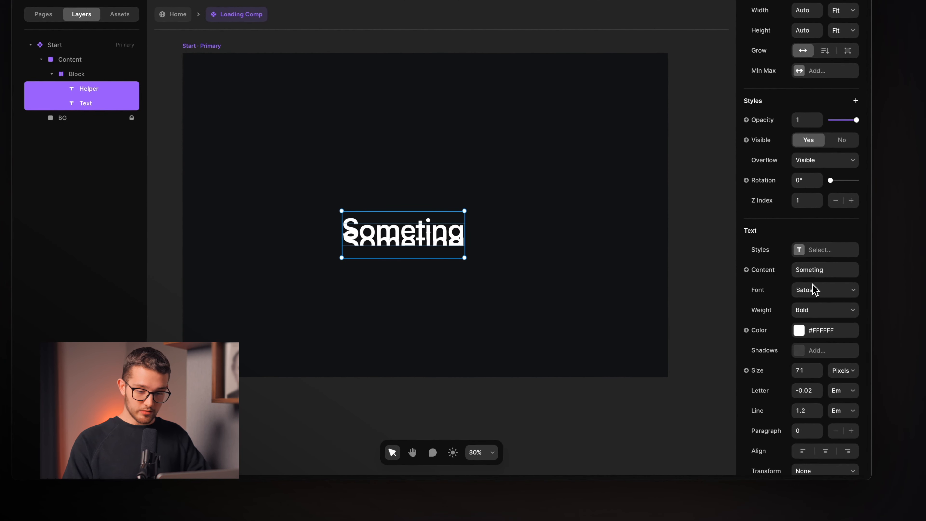
type("e")
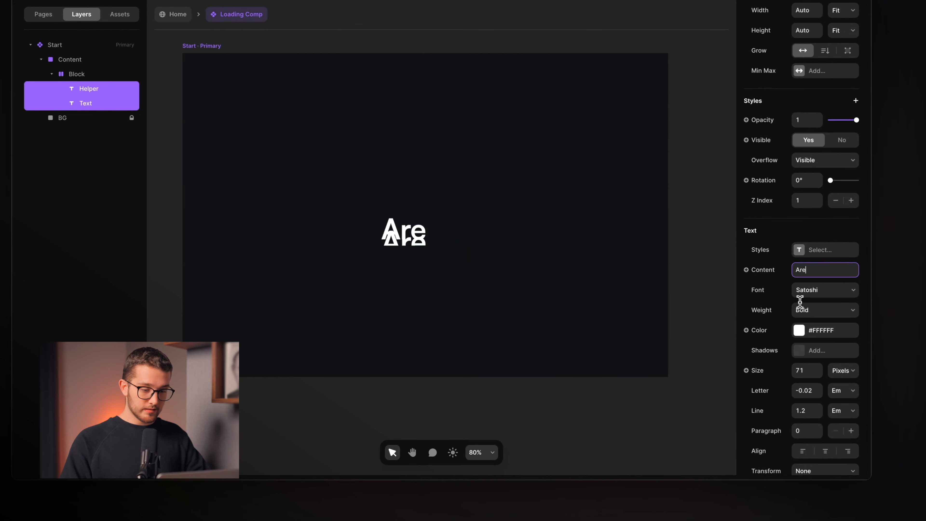
key("Escape")
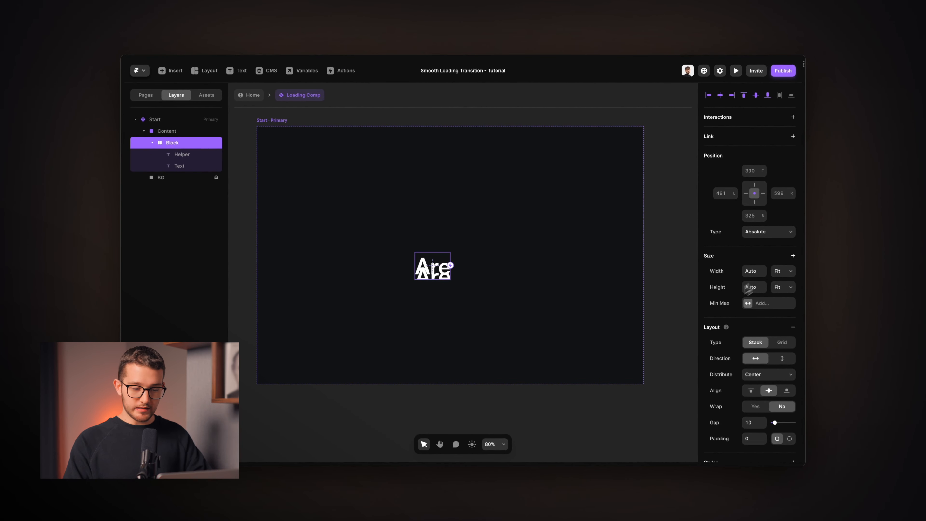
Set the Helper layer's opacity to 0 and align the Text layer over Helper inside Block
left_click(182, 155)
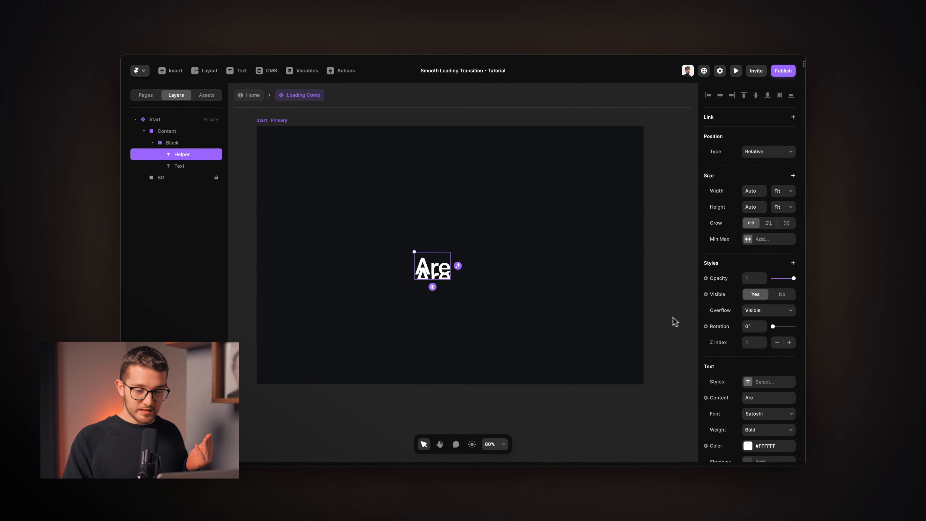
left_click_drag(794, 278, 772, 279)
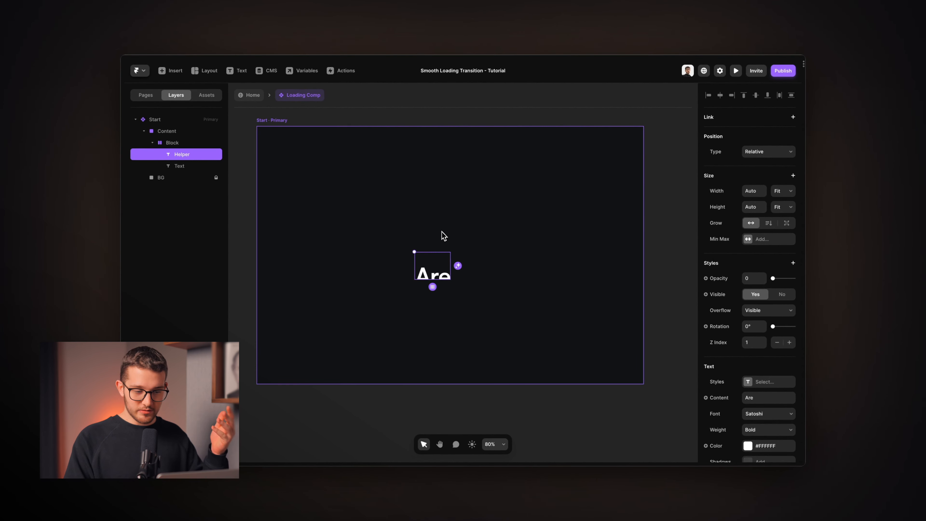
left_click(188, 170)
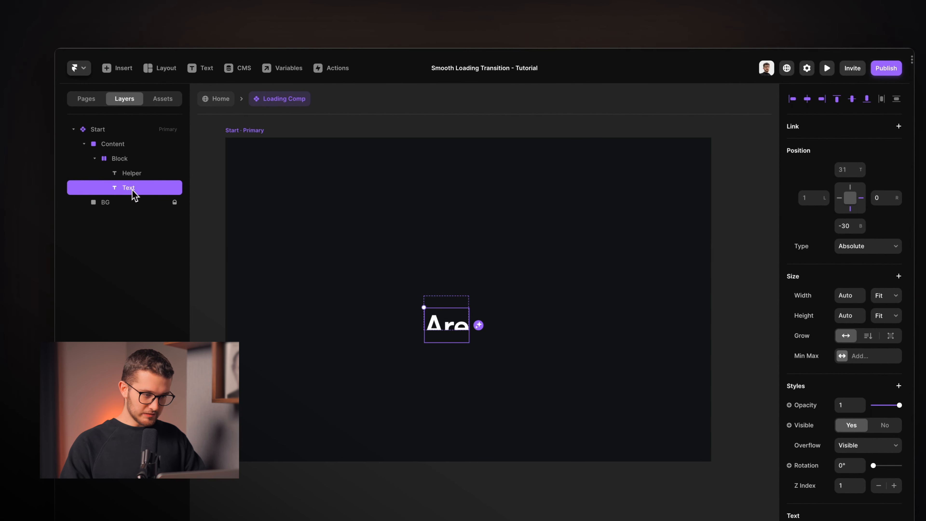
key("alt+v")
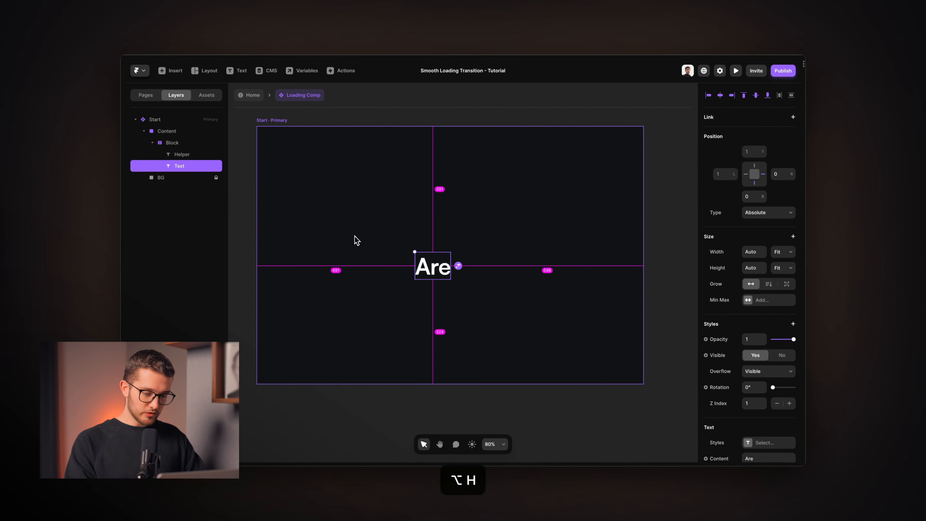
Replace the wording of the Text layer with a lowercase "y" to check its descender against Block's lower edge
double_click(441, 277)
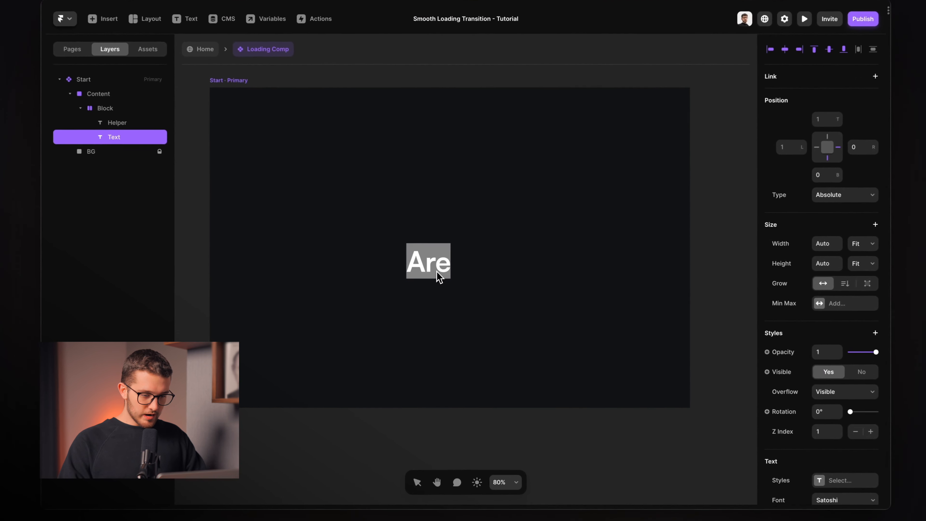
type("Y")
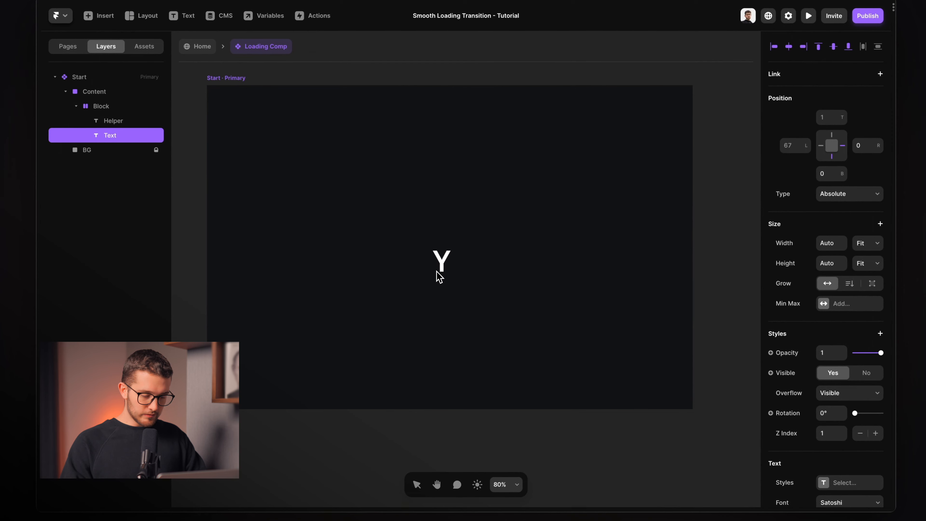
key("BackSpace")
type("y")
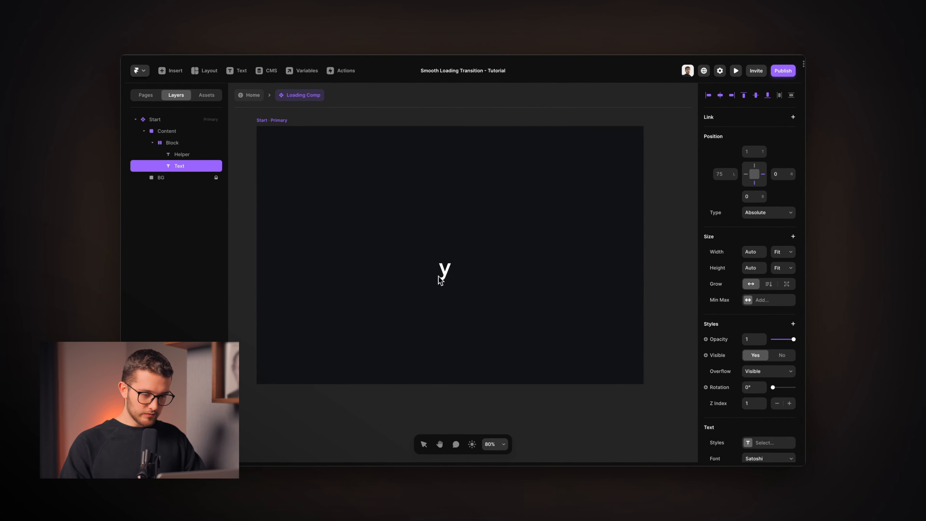
key("Escape")
scroll(441, 276, "up", 5, "ctrl")
scroll(443, 272, "up", 5)
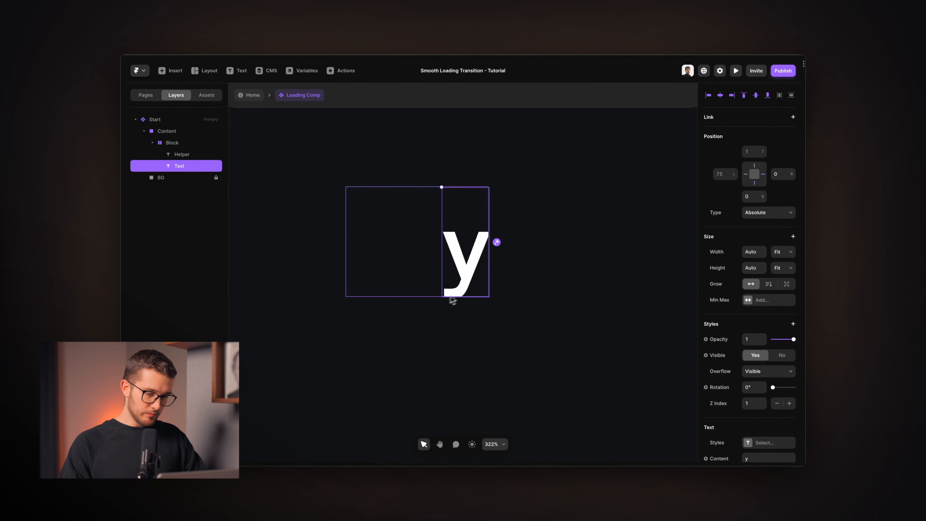
Give the Block stack individual padding of 10 at the top and 10 at the bottom
left_click(174, 144)
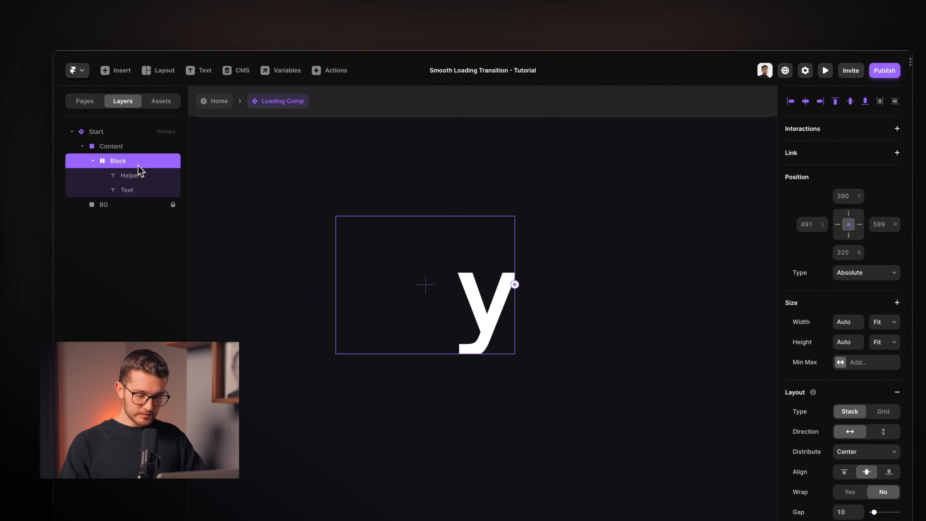
scroll(890, 434, "down", 3)
left_click(892, 410)
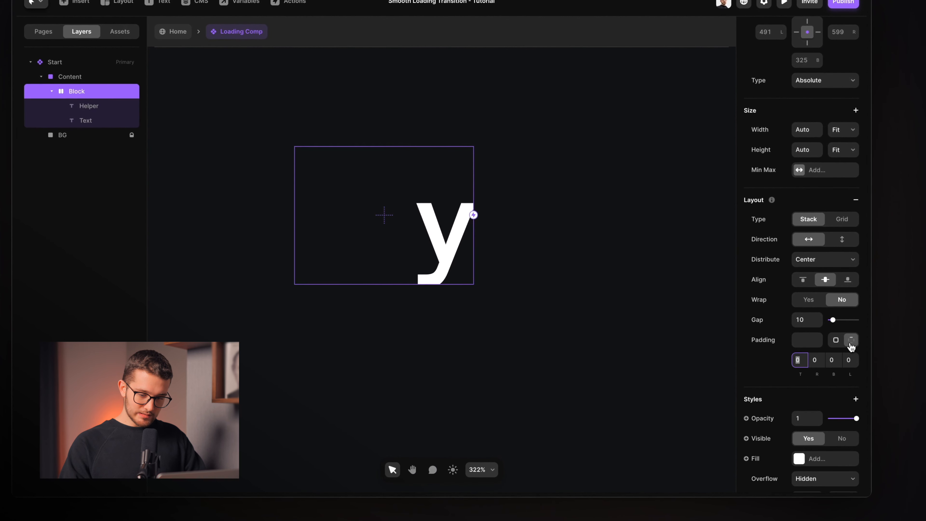
type("10")
left_click(832, 360)
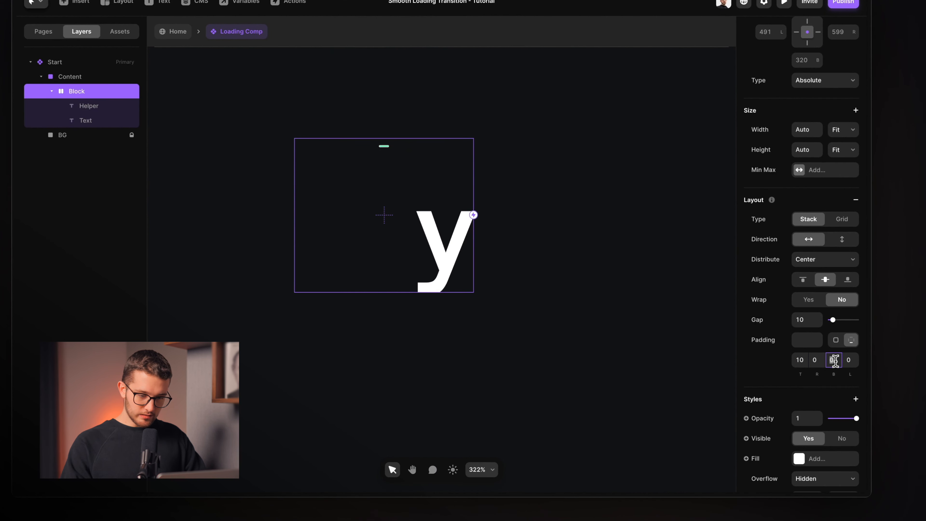
type("10")
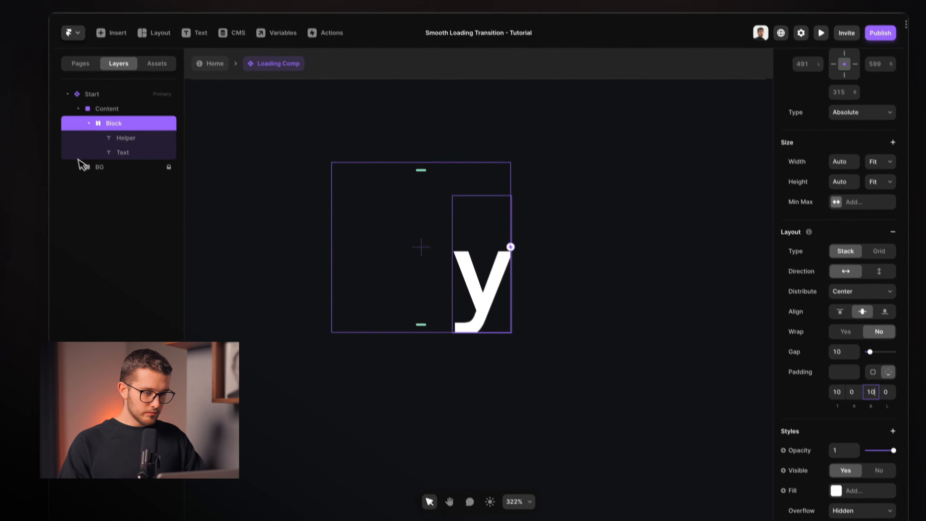
Center the Text layer horizontally and vertically within Block
left_click(117, 134)
key("alt+h")
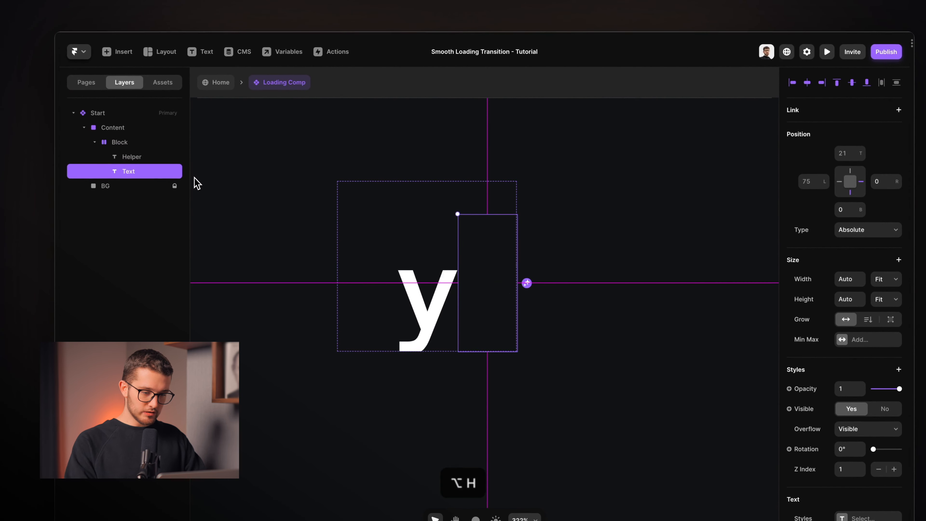
key("alt+v")
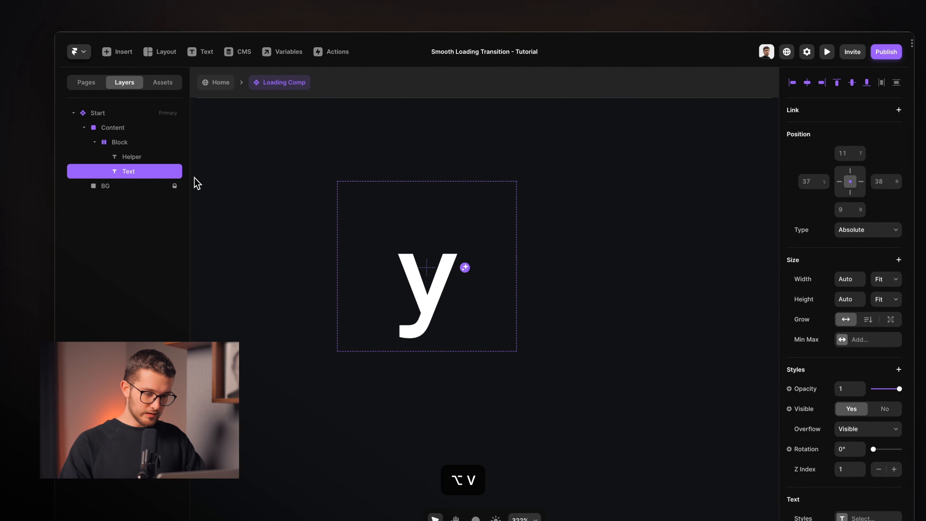
double_click(423, 264)
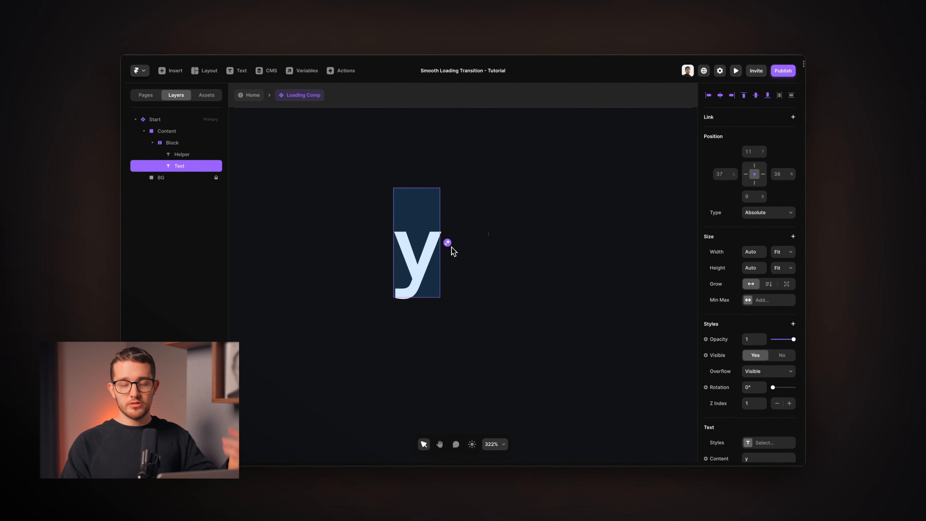
key("Escape")
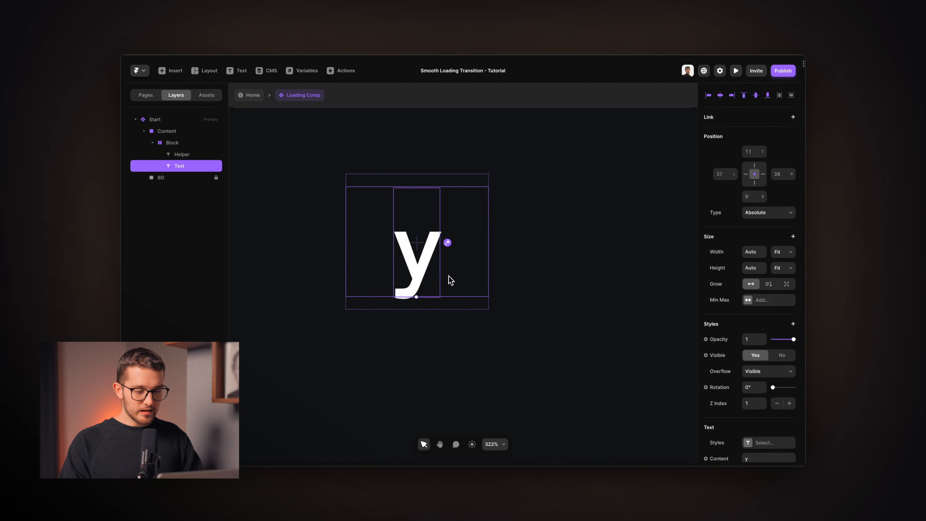
Set the shared content of the Helper and Text layers to "Are"
left_click(191, 155, "shift")
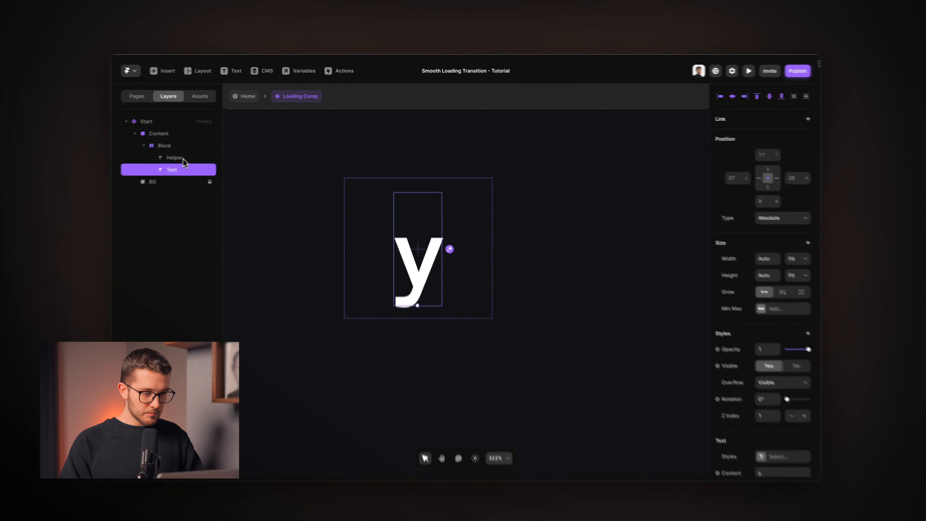
left_click(819, 279)
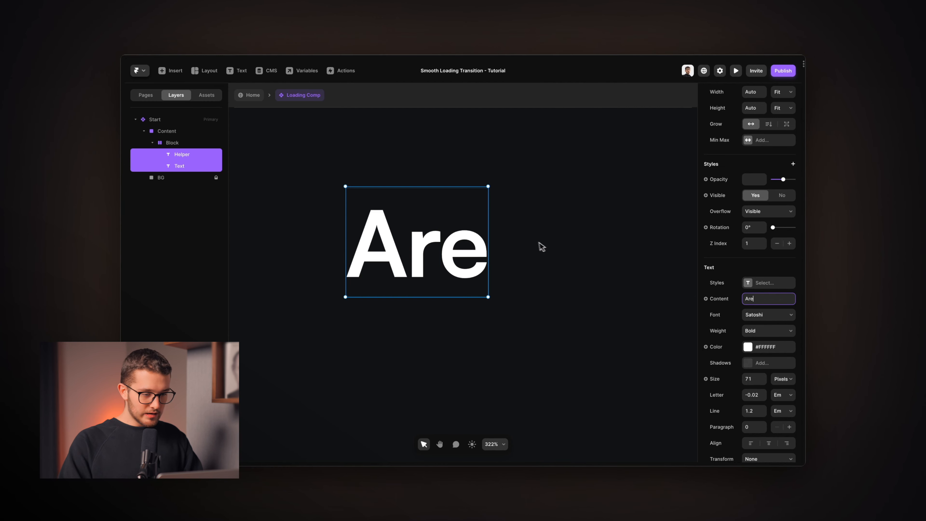
left_click(180, 143)
Move the Text layer 100 px down, out of Block's visible area, to a bottom offset of -91
double_click(391, 236)
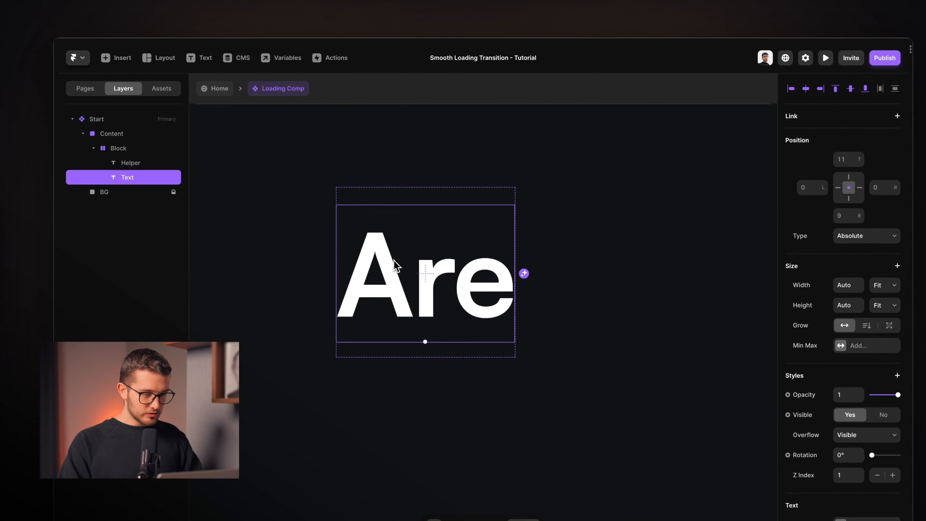
scroll(356, 239, "down", 3)
scroll(341, 272, "down", 2)
scroll(341, 273, "left", 1)
scroll(342, 273, "down", 2)
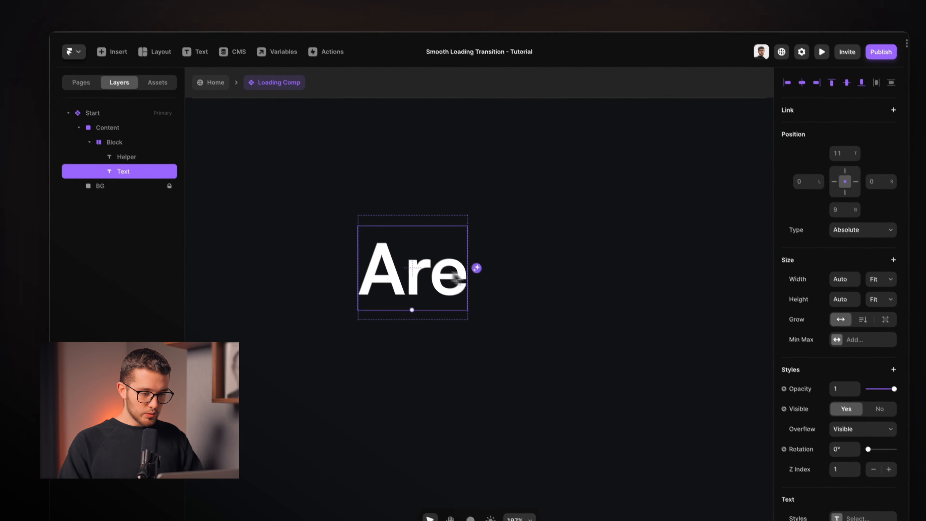
scroll(467, 279, "down", 2)
key("shift+Down")
key("shift+Down")
key("shift+Down")
key("shift+Down")
key("shift+Down")
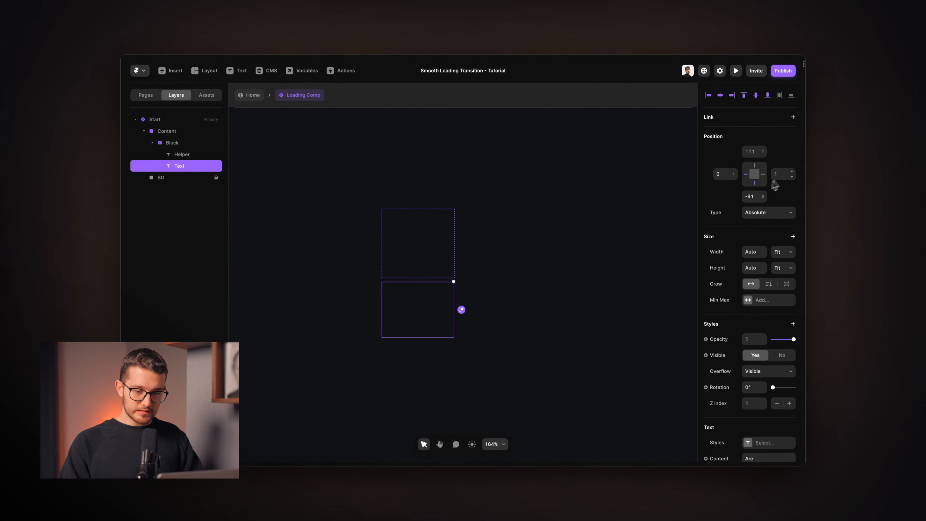
Remove the Text layer's left pin and set its bottom offset to -100
left_click(746, 175)
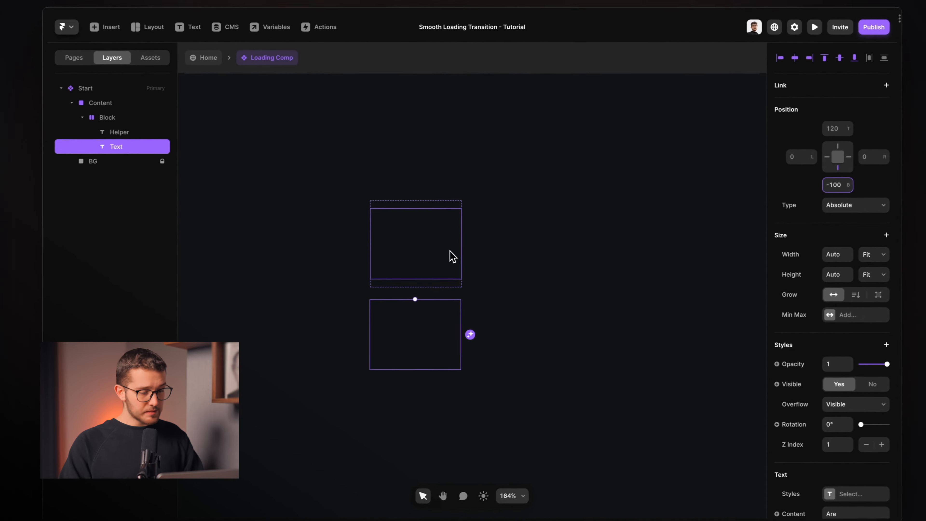
Duplicate the Block stack twice inside Content, giving three Blocks with their Helper and Text layers
left_click(88, 136)
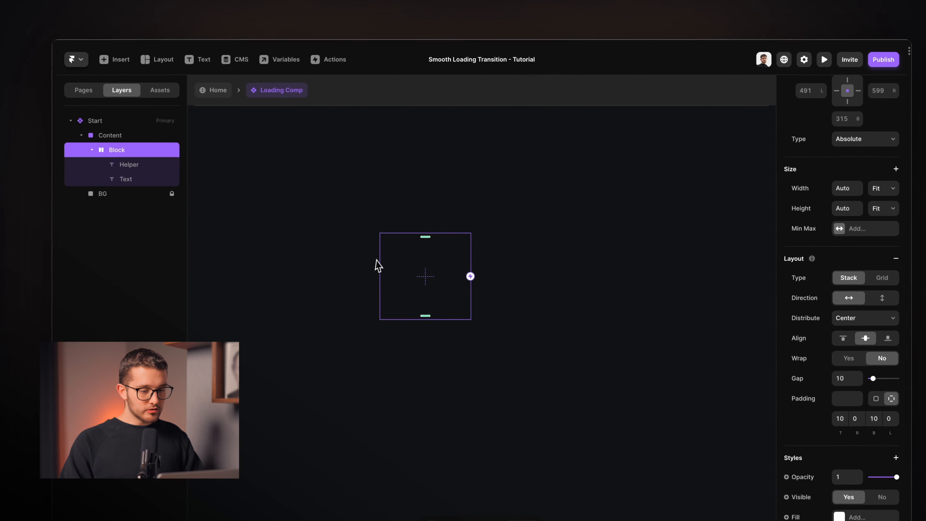
scroll(462, 268, "down", 3)
scroll(384, 264, "down", 2)
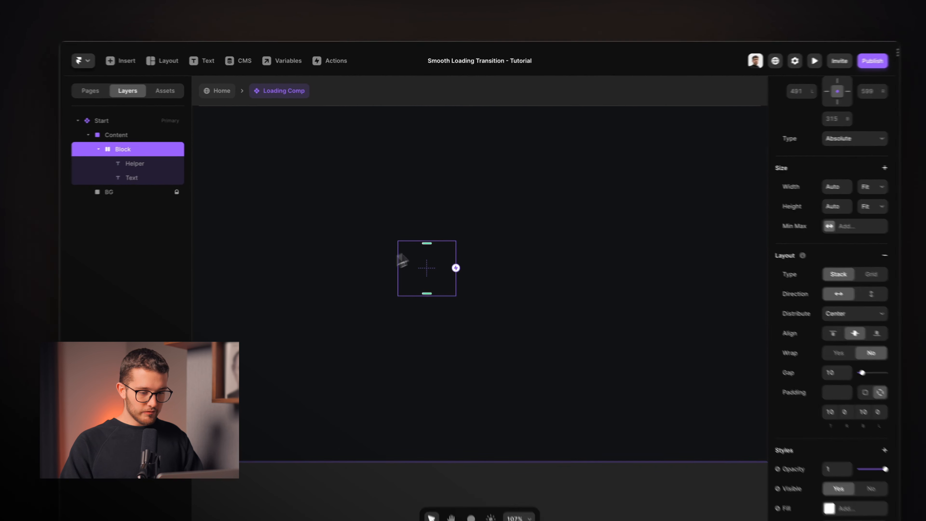
key("super+d")
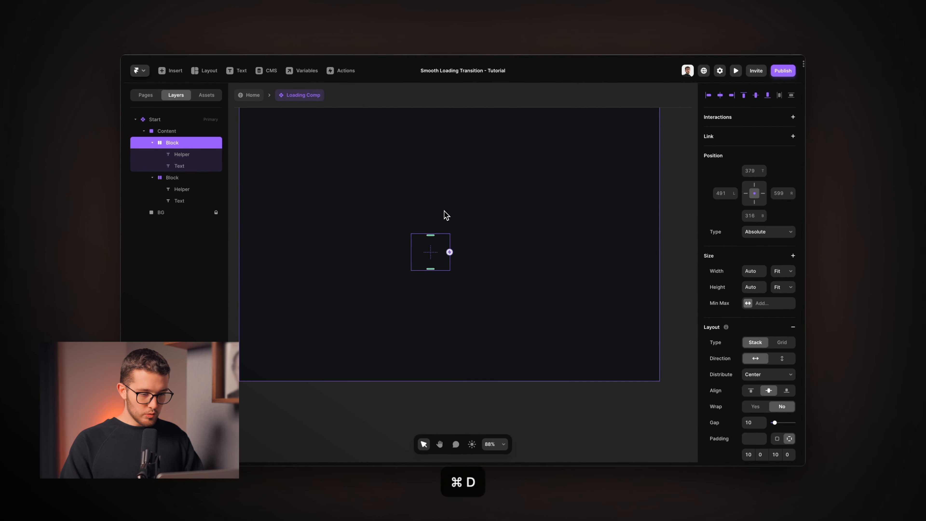
key("super+d")
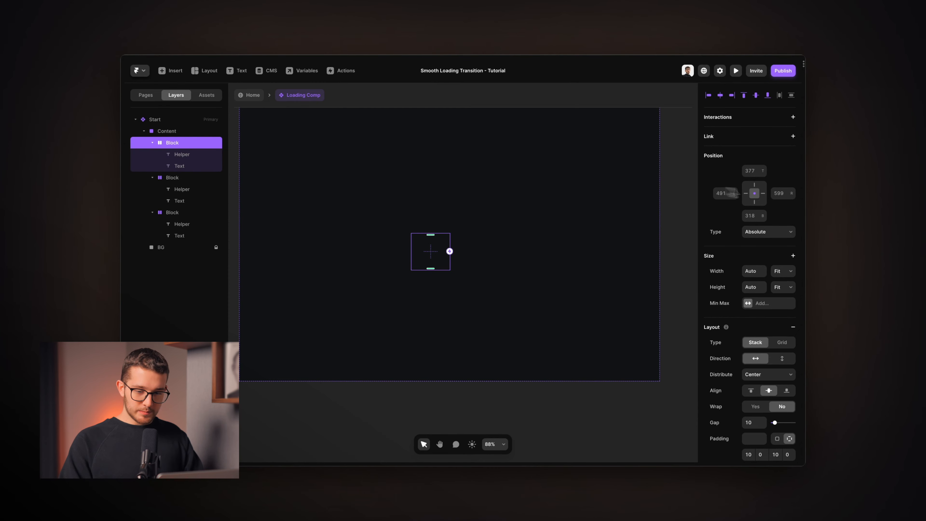
Add a stack layout to the Content frame that holds the three Blocks
left_click(768, 232)
left_click(773, 233)
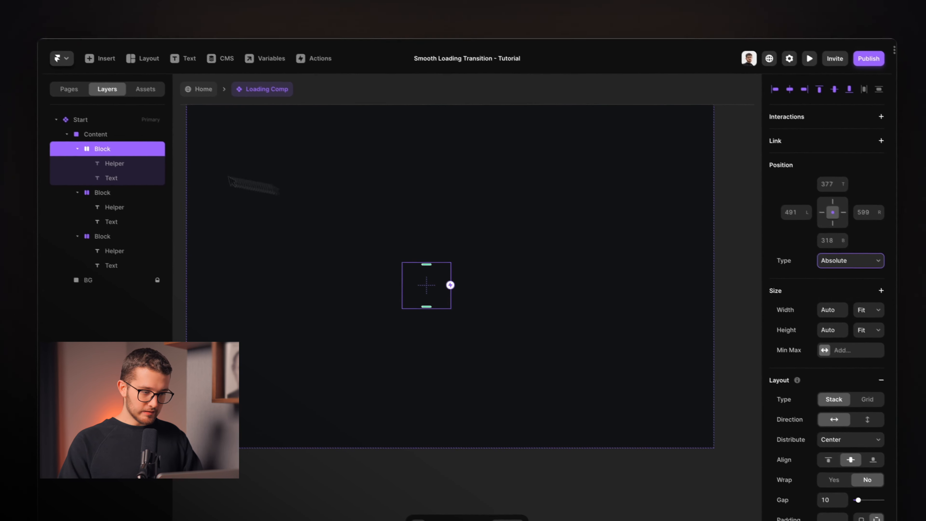
left_click(132, 148)
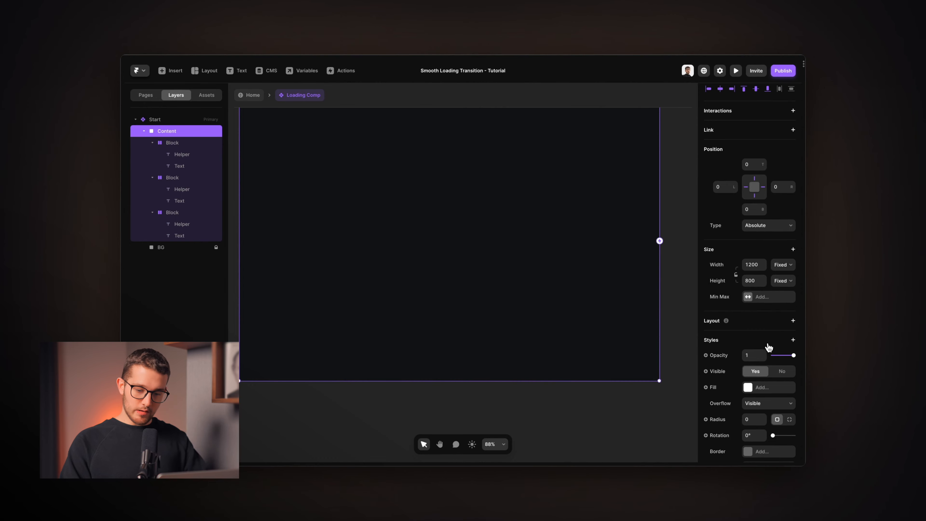
left_click(793, 320)
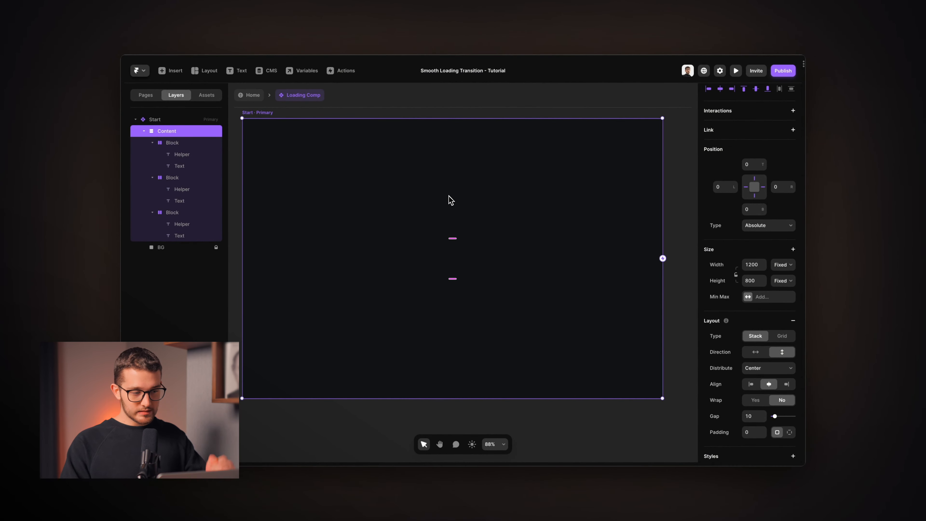
Check the three Blocks inside Content and set the Content stack's direction to horizontal
left_click(172, 142)
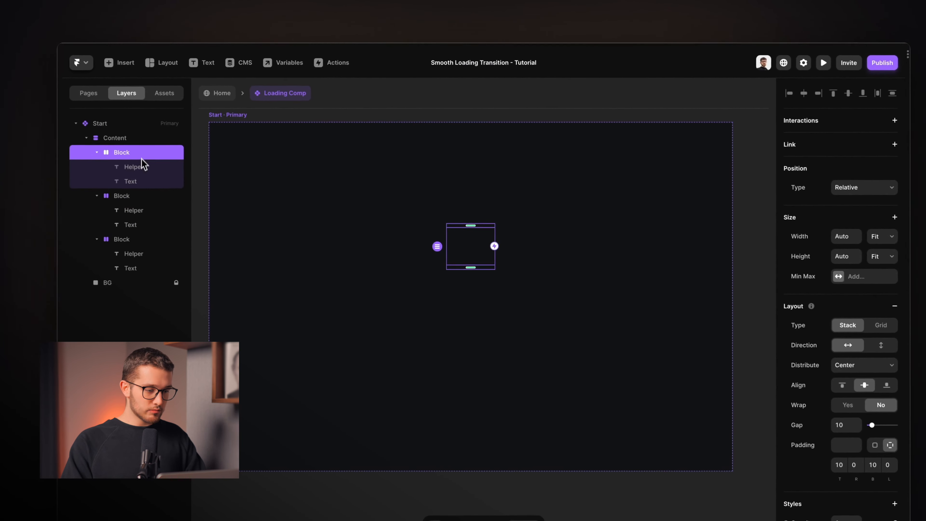
left_click(184, 180)
left_click(133, 240)
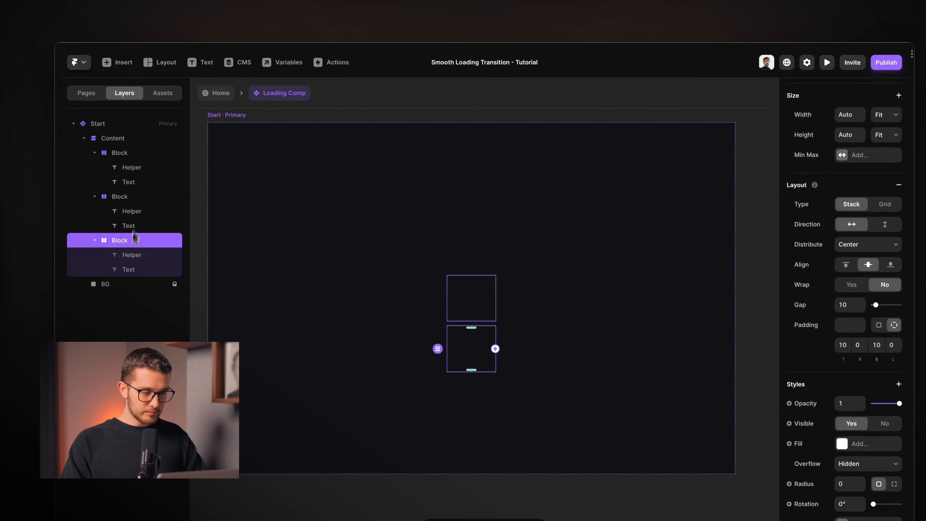
left_click(141, 196, "shift")
left_click(143, 153, "shift")
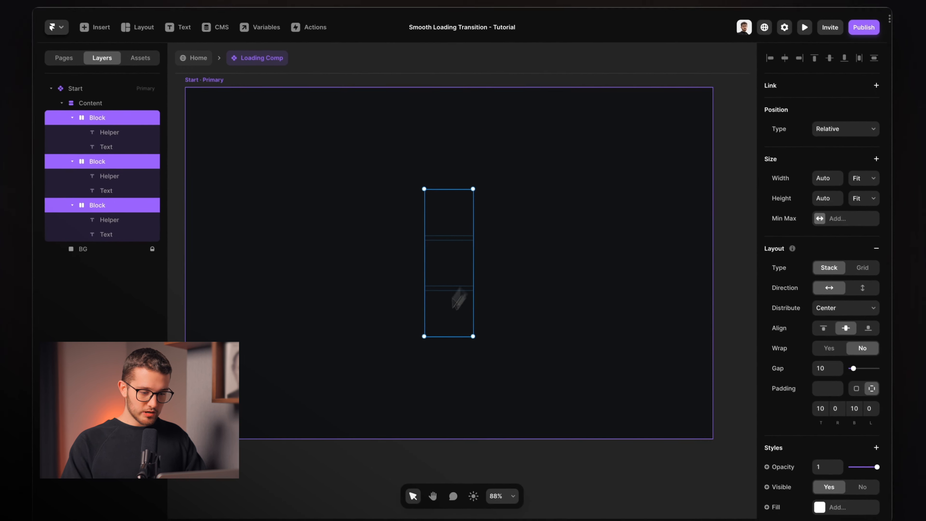
left_click(396, 298)
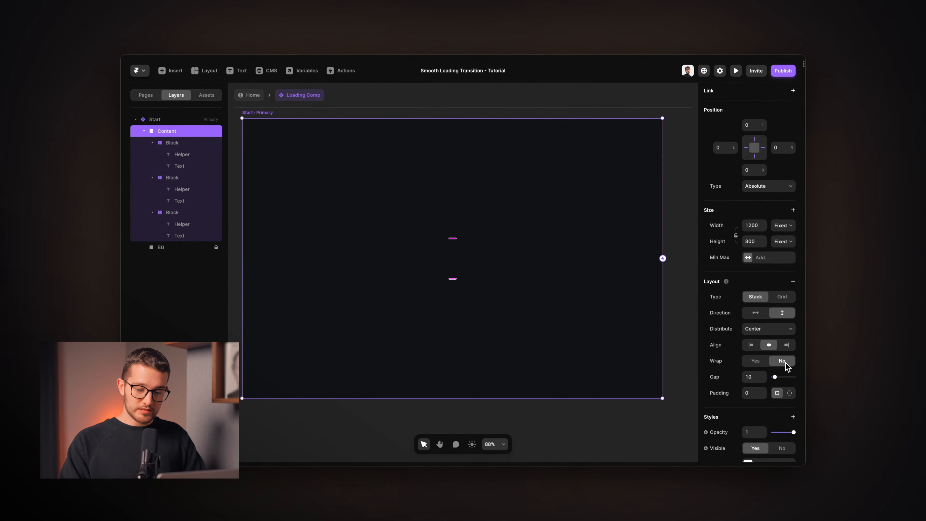
left_click(751, 315)
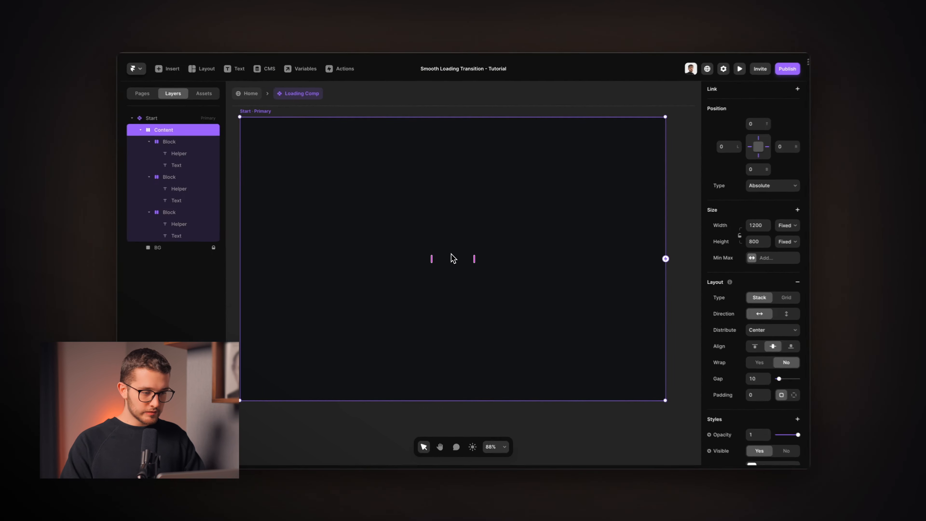
Set the content of the second Block's Helper and Text layers to "you"
left_click(452, 255, "super")
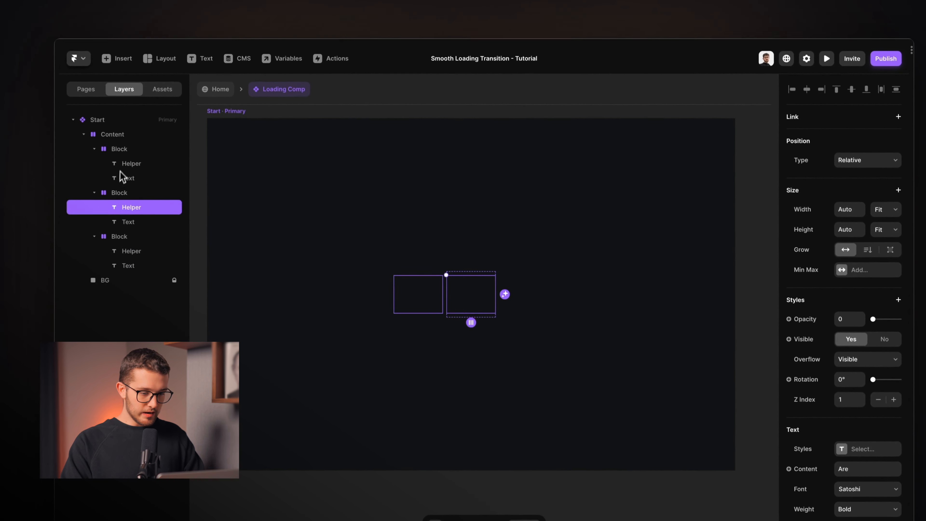
left_click(129, 226, "shift")
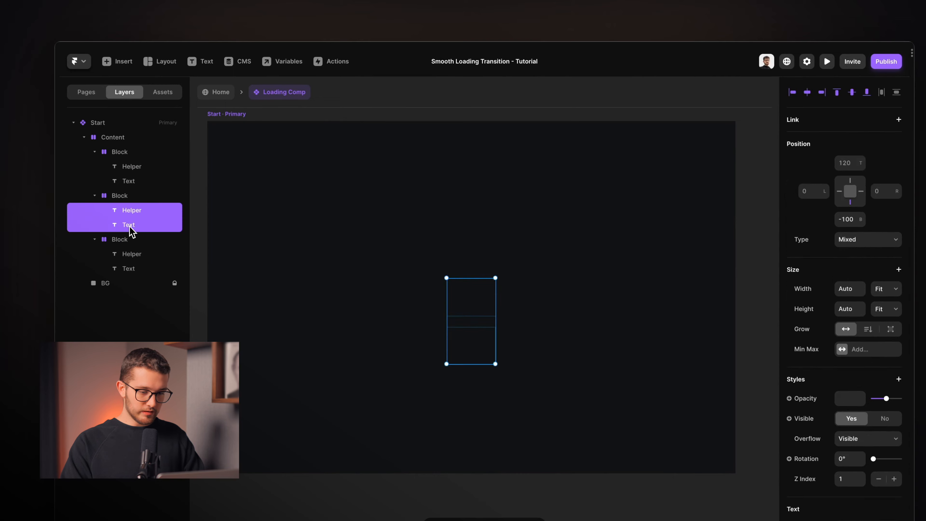
left_click(857, 471)
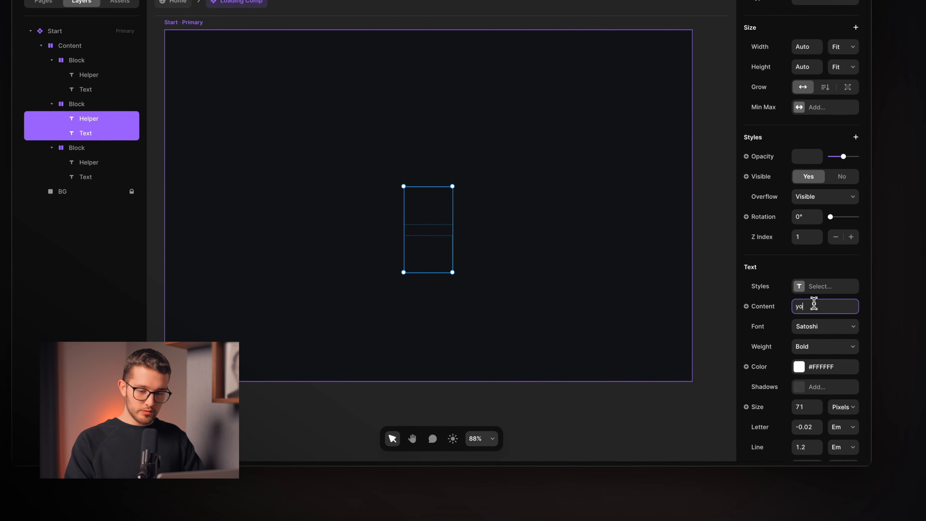
type("yo")
Set the content of the third Block's Helper and Text layers to "ready?"
left_click(105, 162)
left_click(101, 176, "shift")
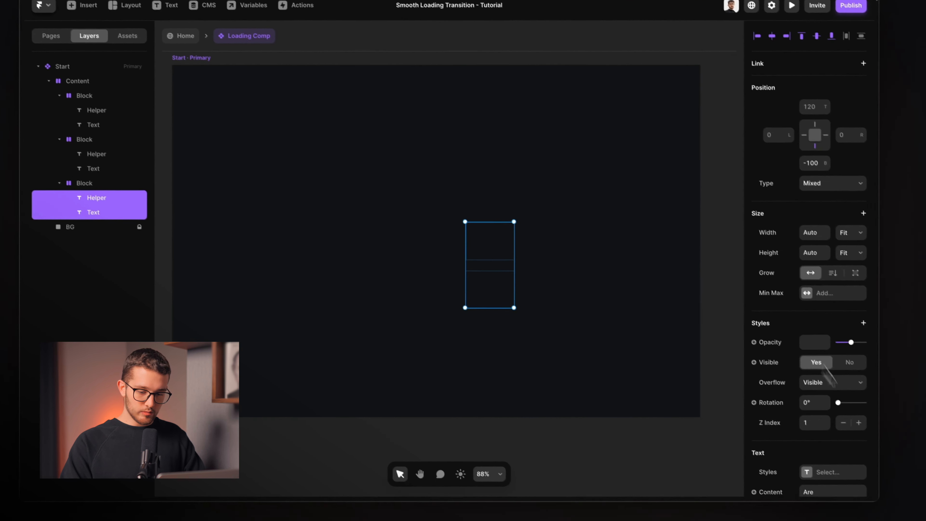
scroll(825, 367, "down", 6)
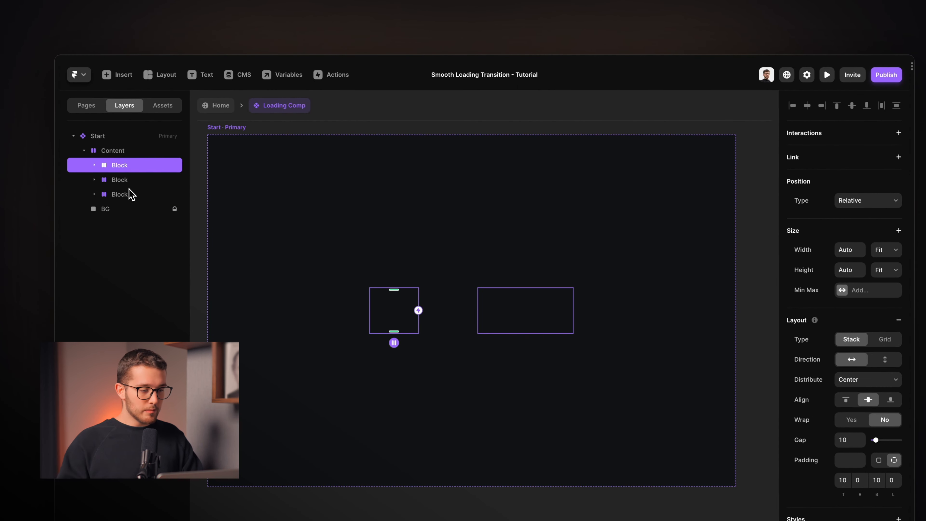
Wrap the three Blocks in a new stack and set its width and height to Fit Content
left_click(129, 190, "shift")
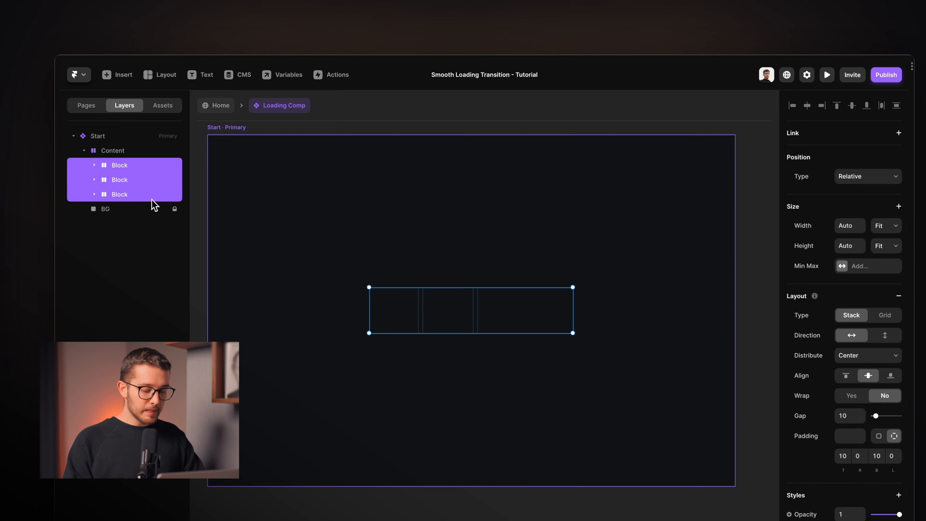
key("super+alt+Return")
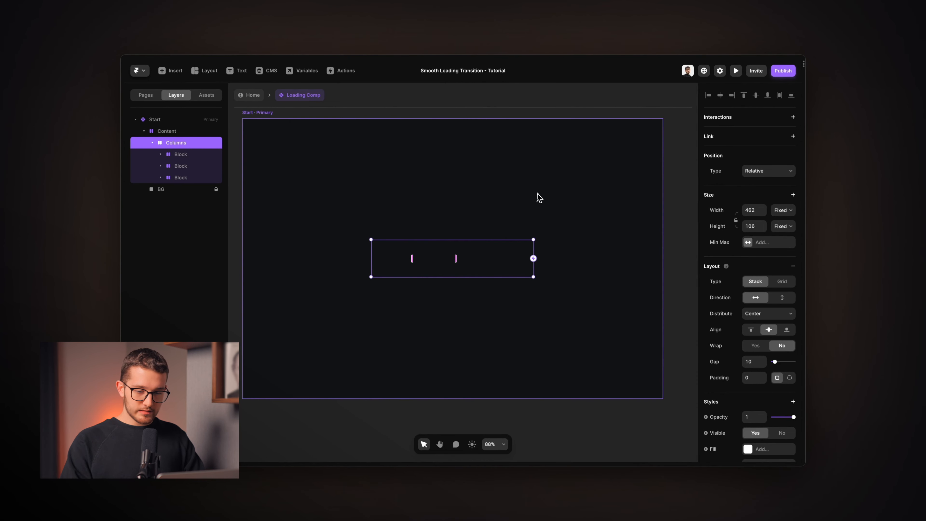
left_click(786, 210)
left_click(784, 235)
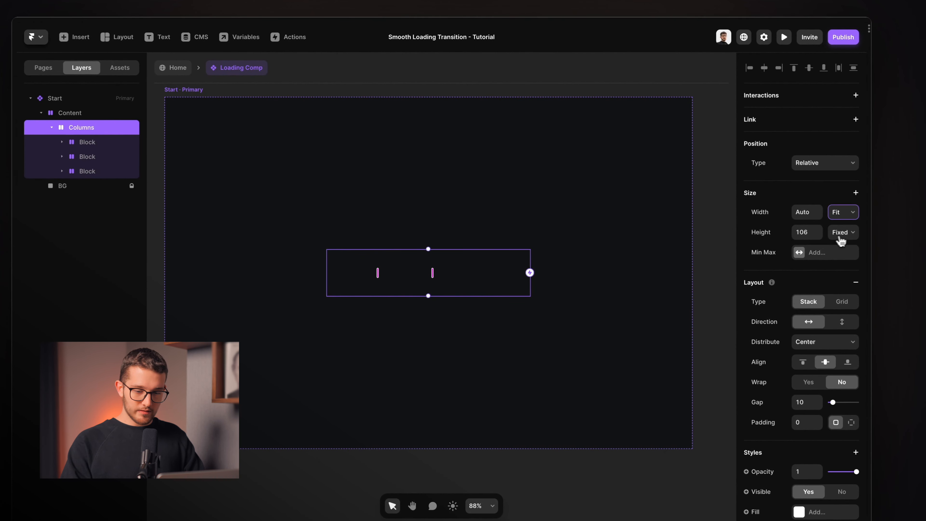
left_click(845, 233)
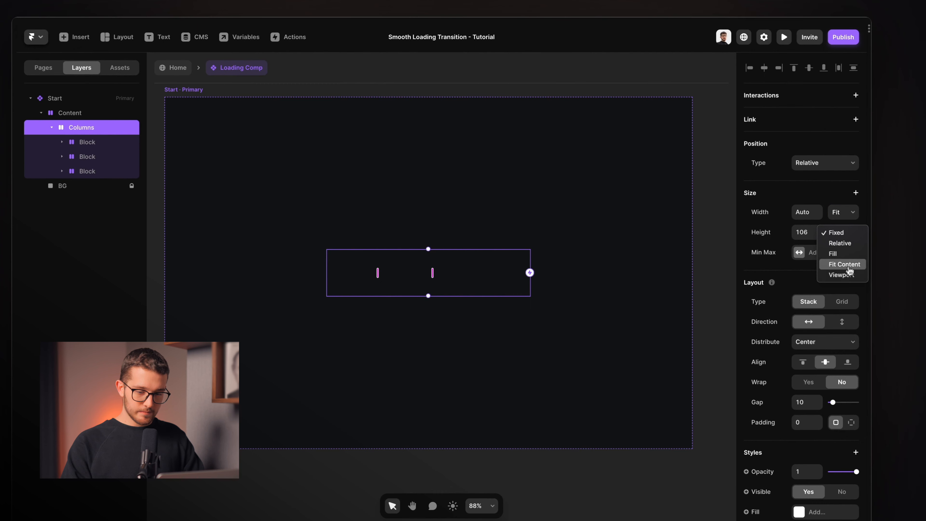
left_click(848, 267)
Rename the new stack Texts, set its gap to 16, and collapse it in the layer tree
double_click(85, 129)
type("T")
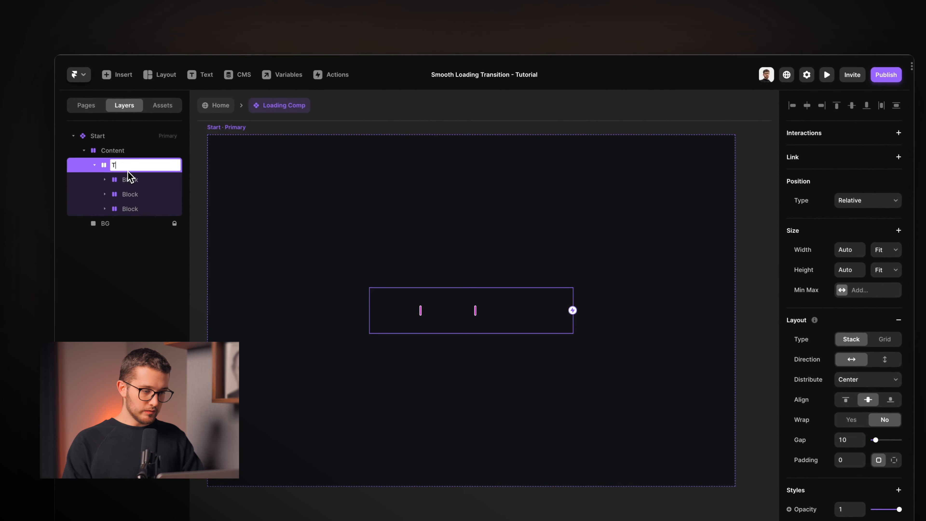
type("exts")
key("Return")
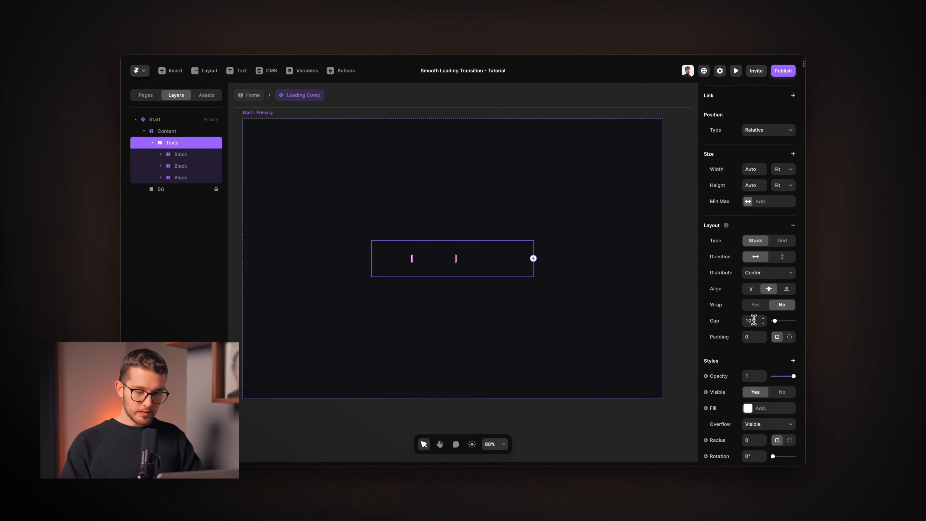
left_click(754, 321)
type("16")
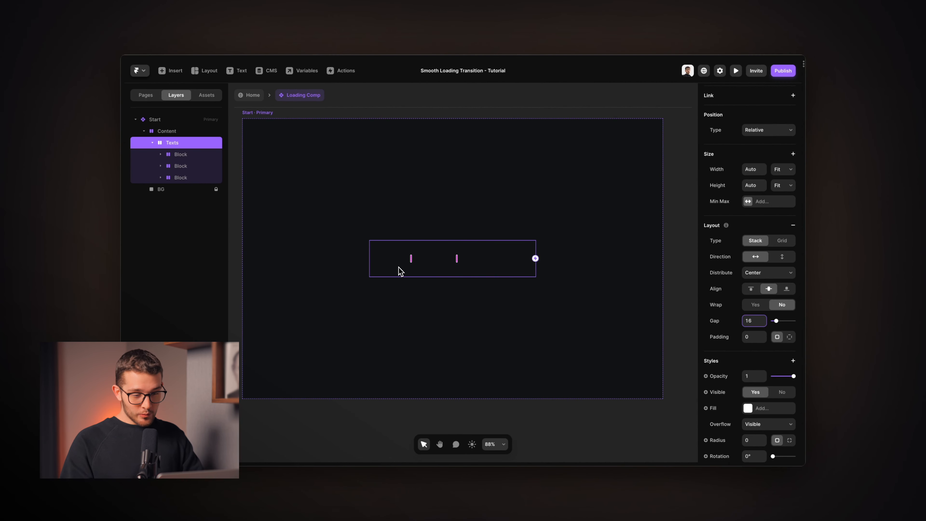
left_click(152, 143)
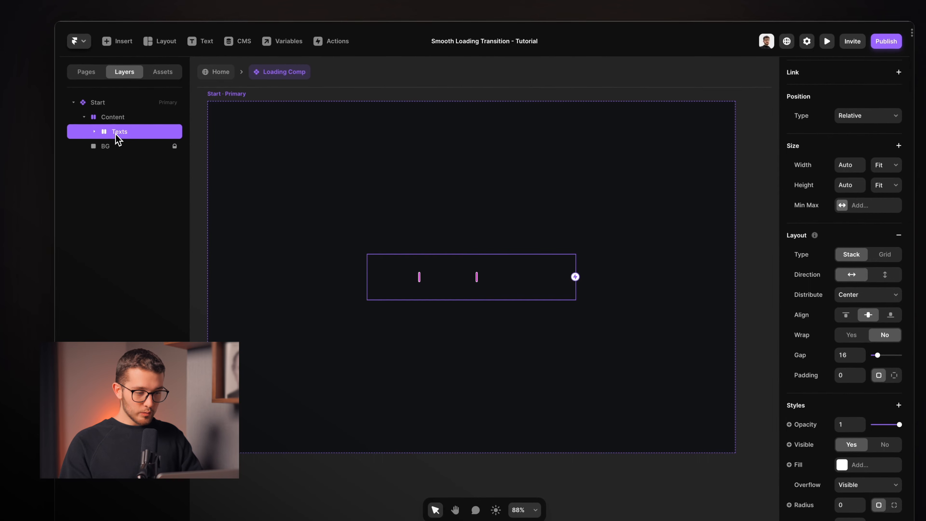
left_click(368, 346)
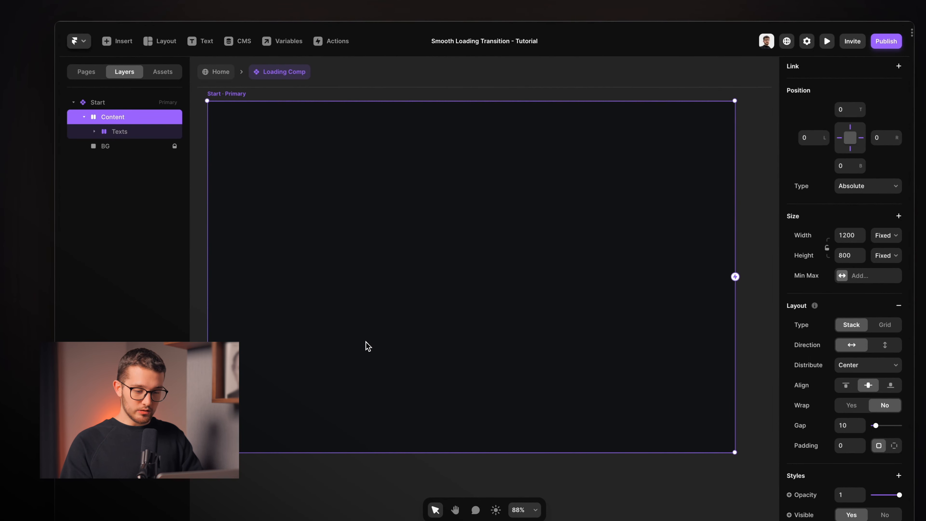
Switch to the finished reference page, reload it, and examine the line beneath the "Are you ready?" text before returning to Framer
key("ctrl+Tab")
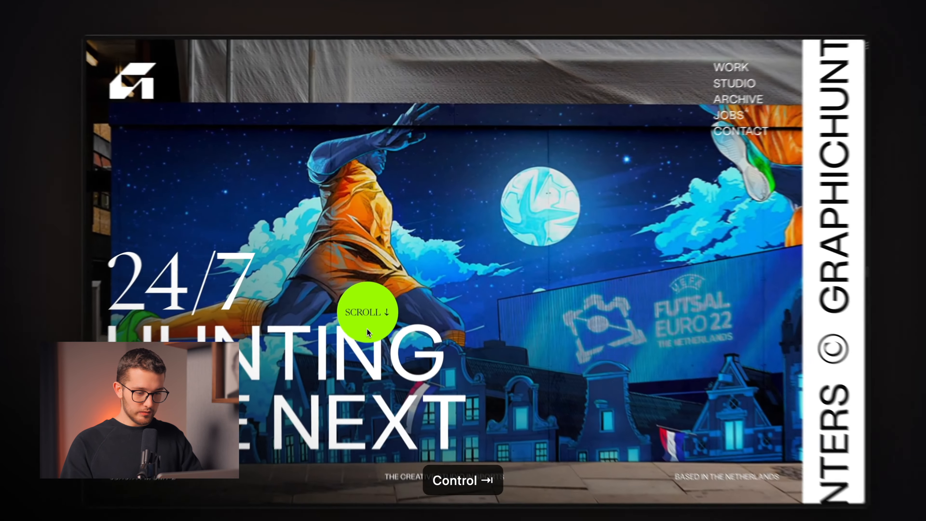
key("ctrl+Tab")
key("super+r")
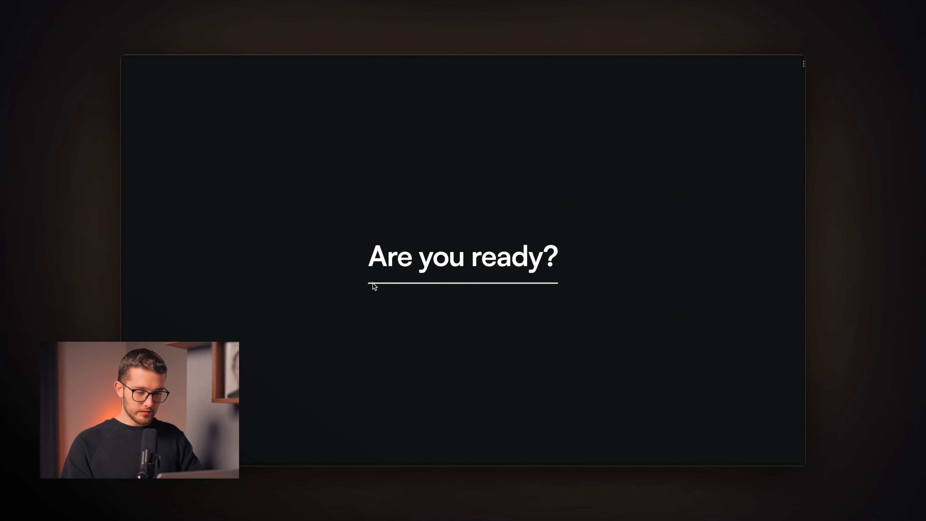
left_click_drag(372, 283, 573, 305)
key("ctrl+Tab")
key("ctrl+Tab")
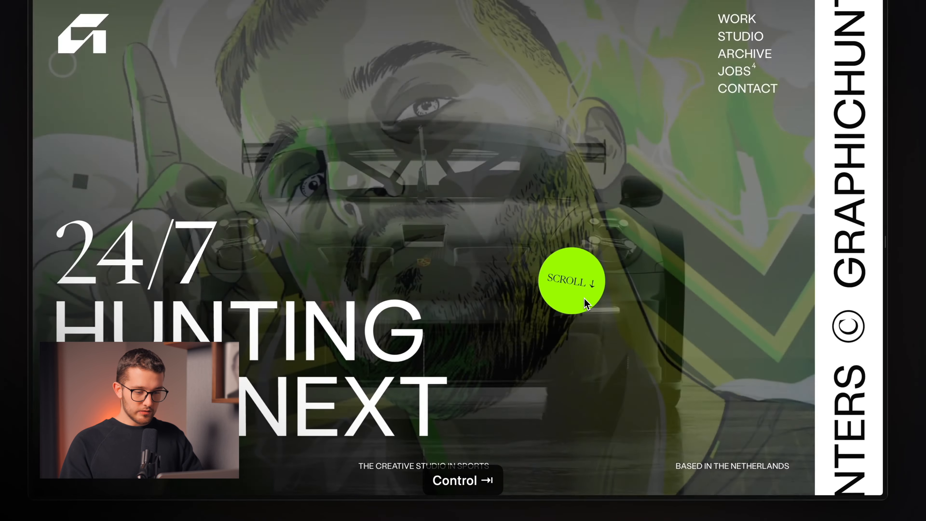
key("ctrl+Tab")
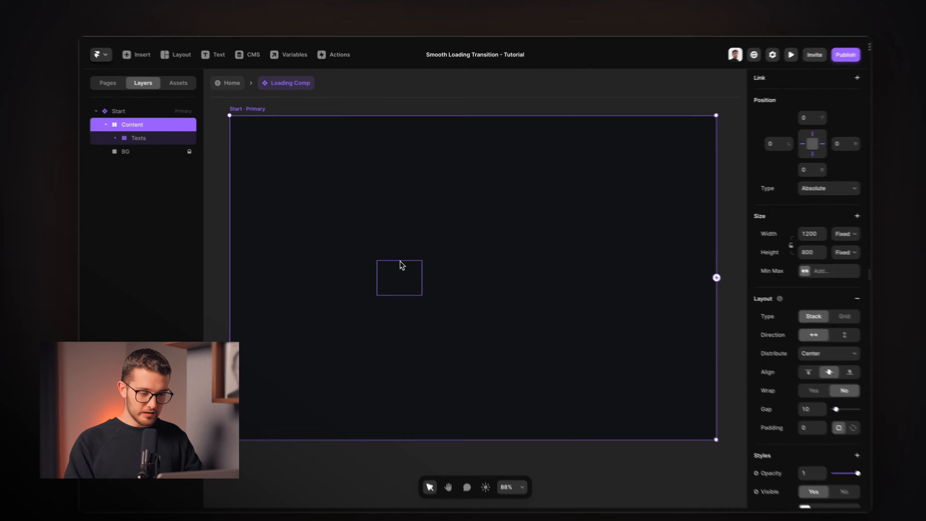
Inspect the Helper and Text layers inside the first Block of the Texts stack
left_click(399, 255, "super")
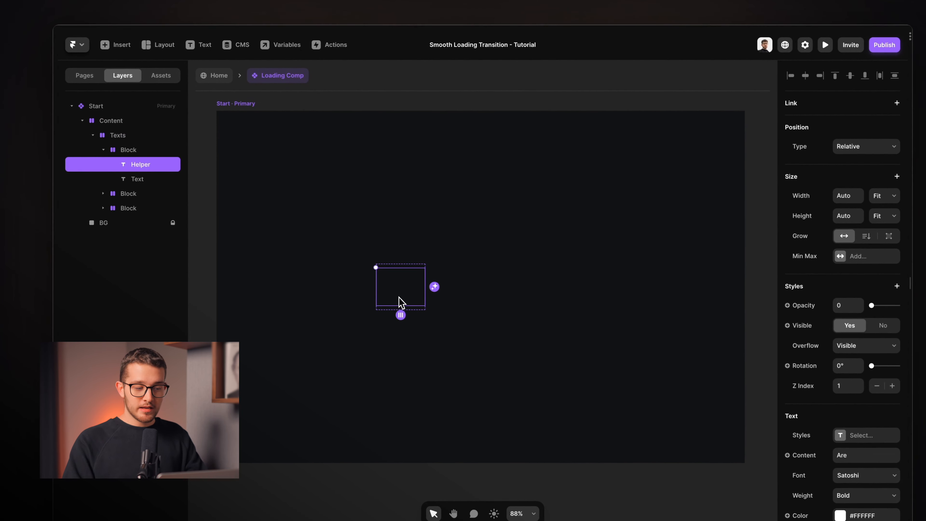
left_click(144, 179)
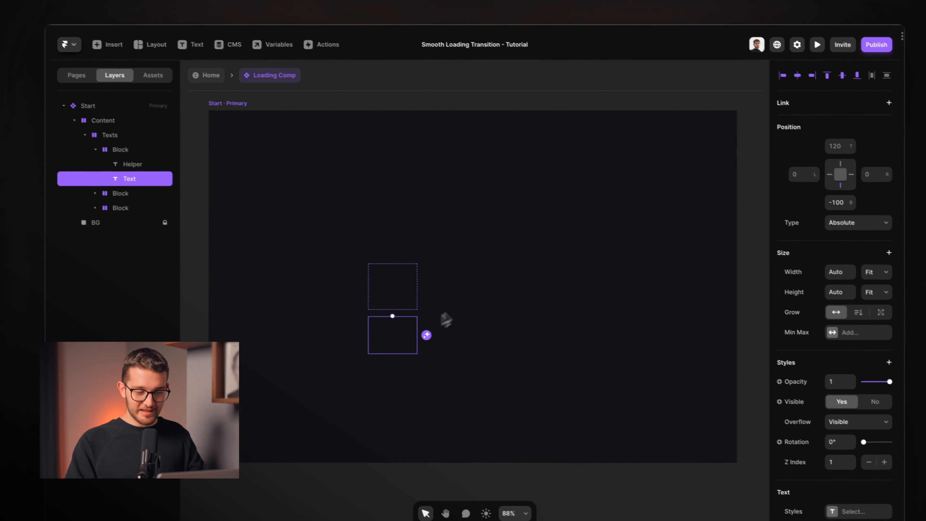
left_click(484, 243)
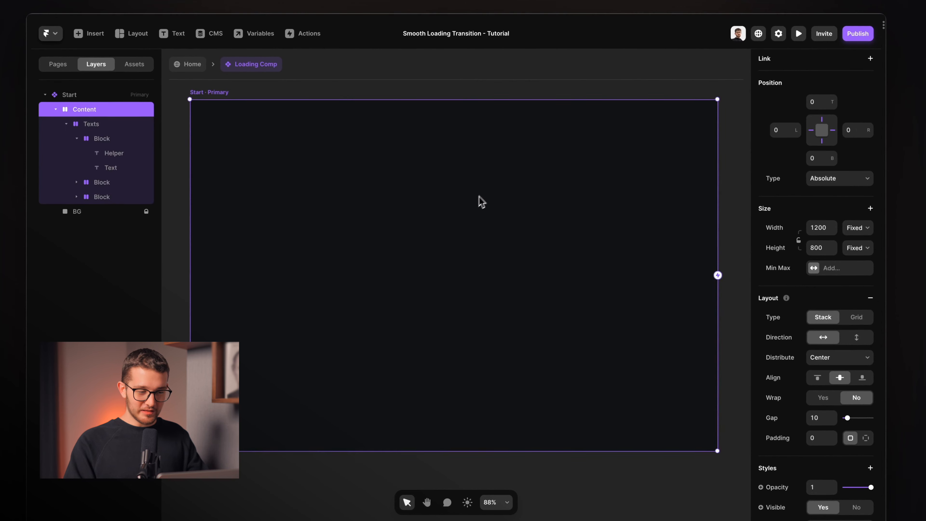
scroll(480, 197, "right", 1)
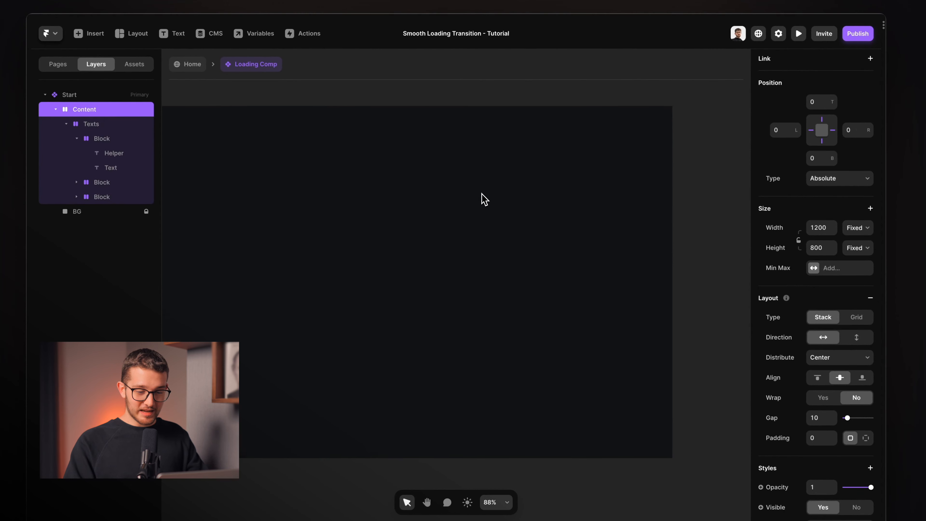
Draw a frame about 477 by 67 inside the Content stack and rename it Line
scroll(483, 197, "down", 2)
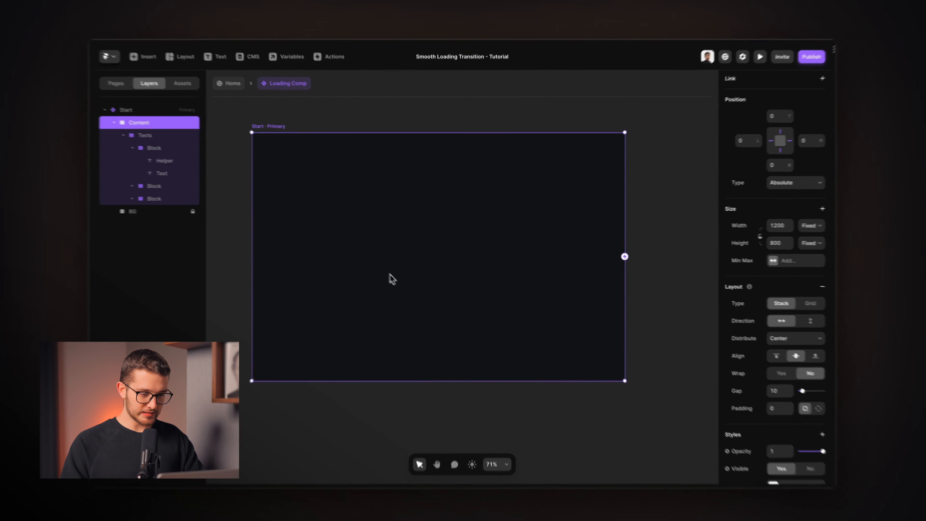
key("f")
mouse_move(335, 277)
left_mouse_down()
mouse_move(420, 299)
mouse_move(505, 302)
left_mouse_up()
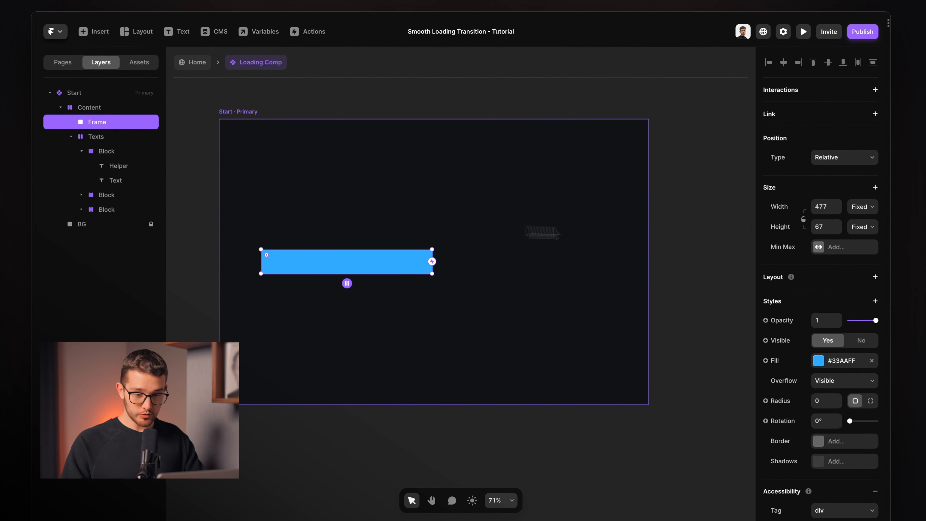
key("super+r")
type("Line")
key("Return")
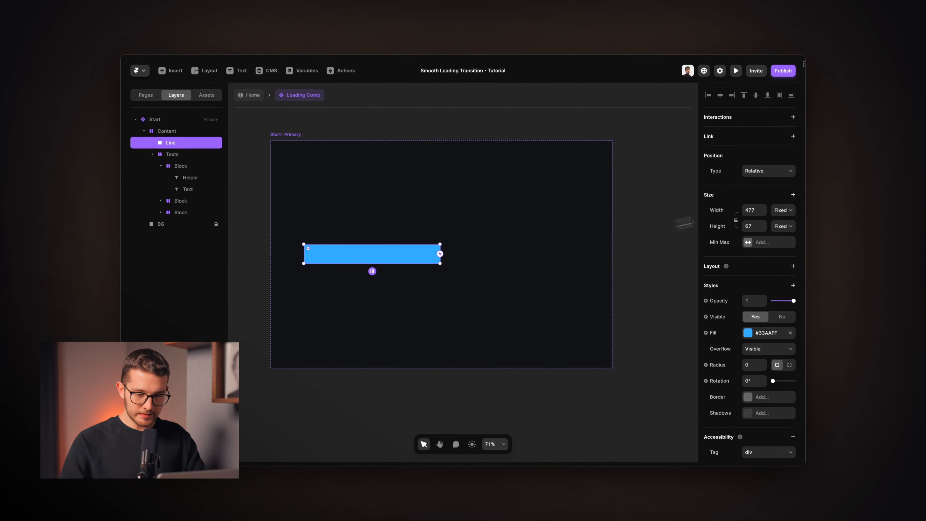
Set the Line frame's height to 4 and its fill to white #FFFFFF at 50% opacity
left_click(752, 226)
type("4")
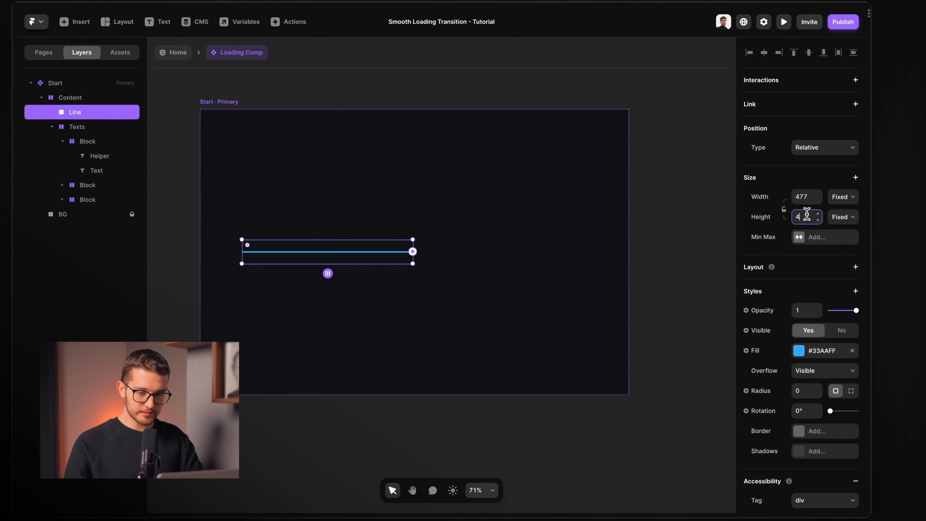
left_click(794, 352)
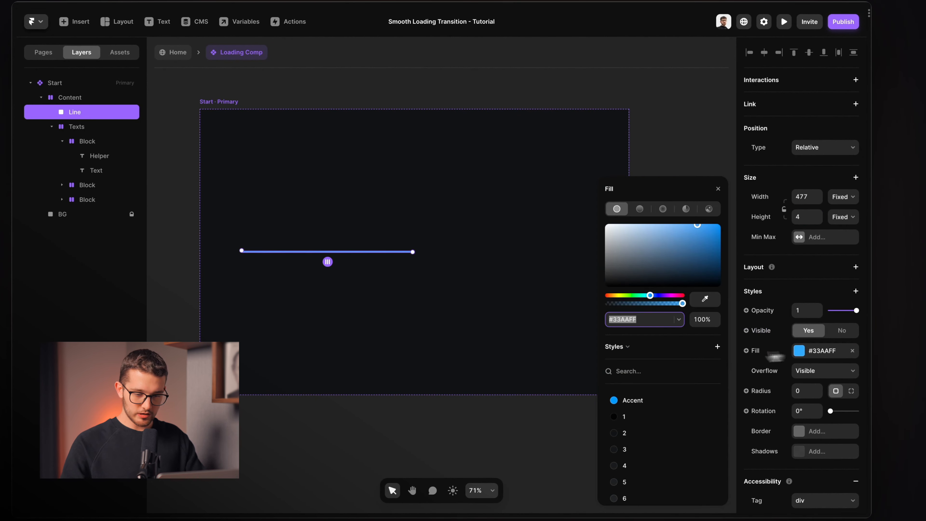
left_click_drag(655, 267, 544, 165)
left_click(705, 322)
type("5")
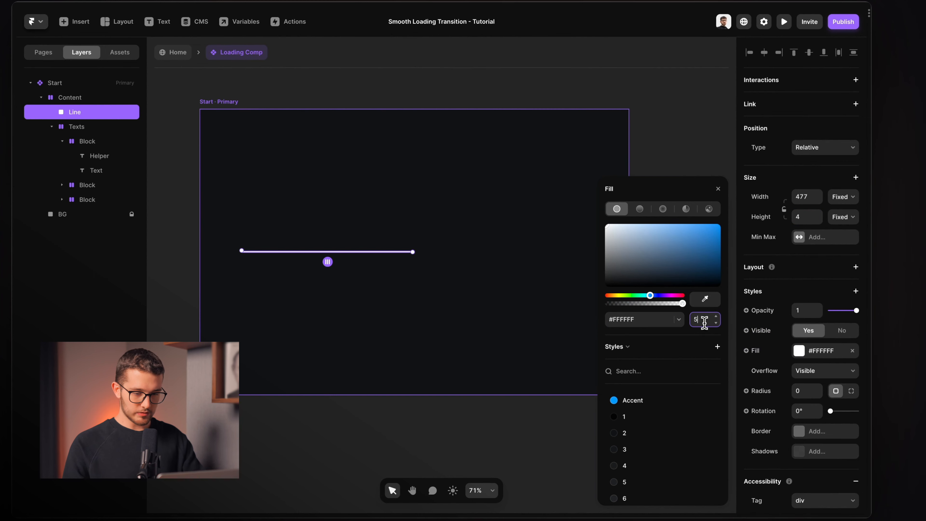
type("0")
left_click(717, 189)
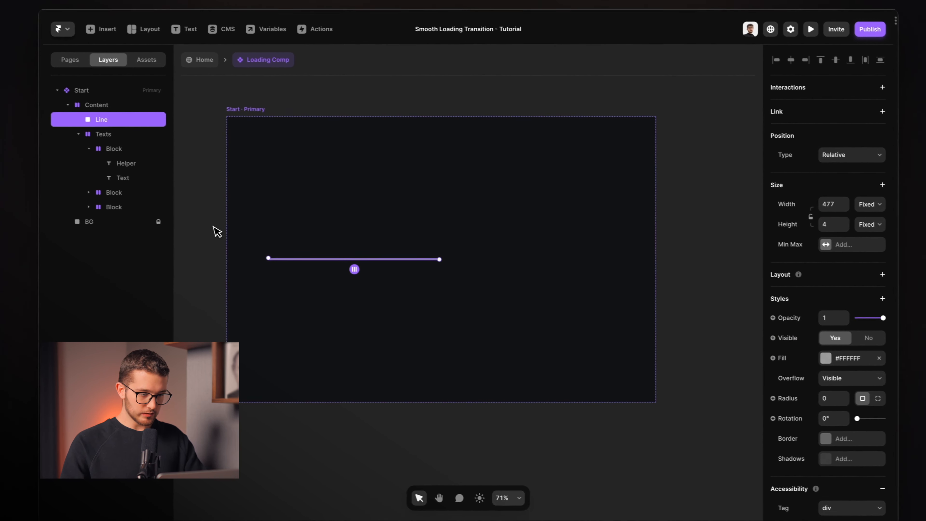
Draw a small frame about 11 by 2 inside the Line near its left end
scroll(269, 277, "up", 5)
scroll(255, 246, "up", 12)
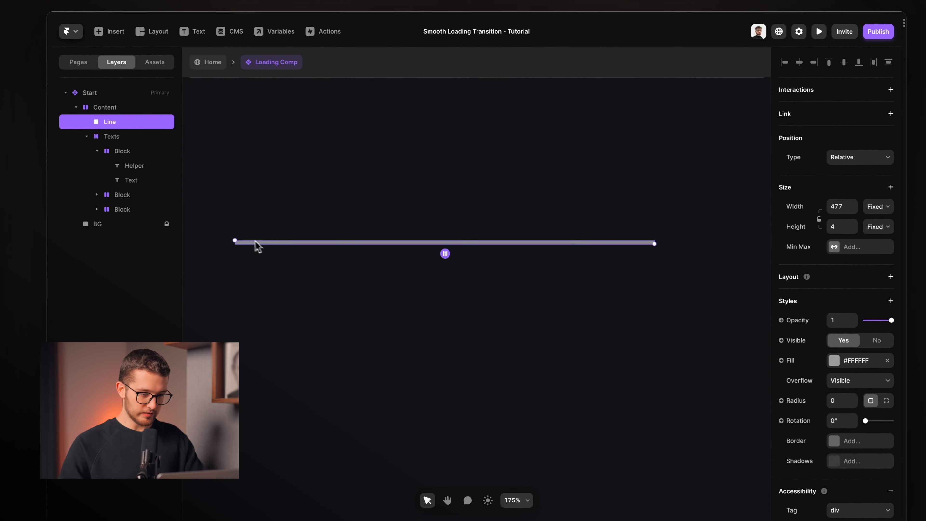
scroll(255, 245, "up", 1)
key("f")
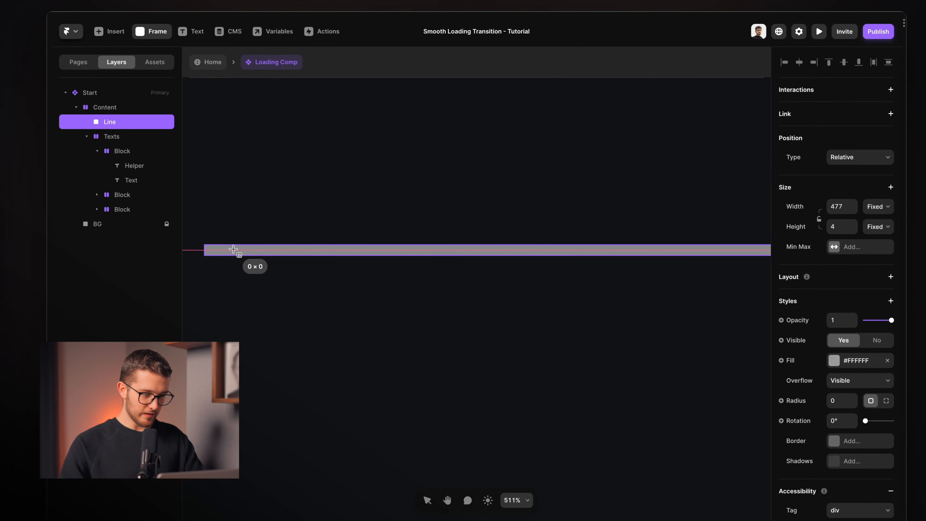
left_click_drag(256, 253, 260, 254)
scroll(319, 247, "down", 3)
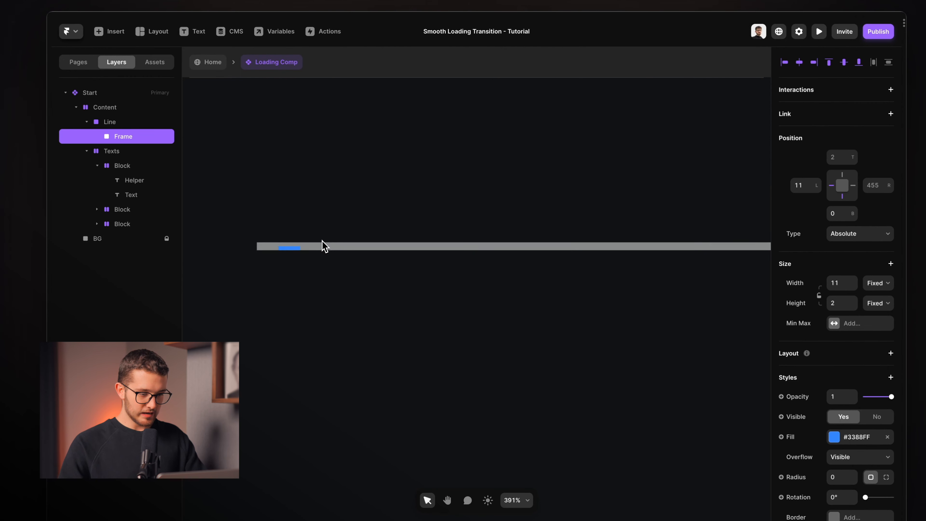
Pin the inner frame at 0 on the left, top and bottom, set its width to 10% relative, and apply fill style 12
left_click(800, 185)
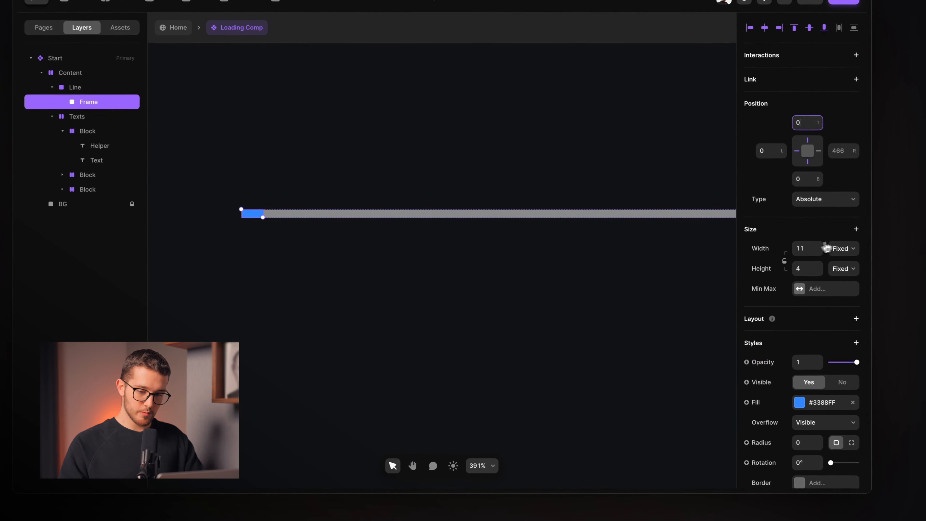
left_click(839, 249)
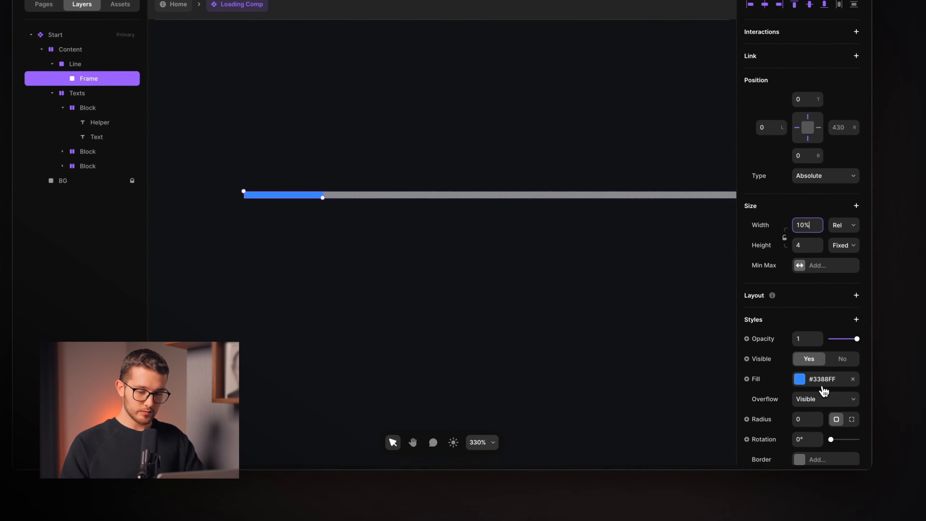
left_click(822, 403)
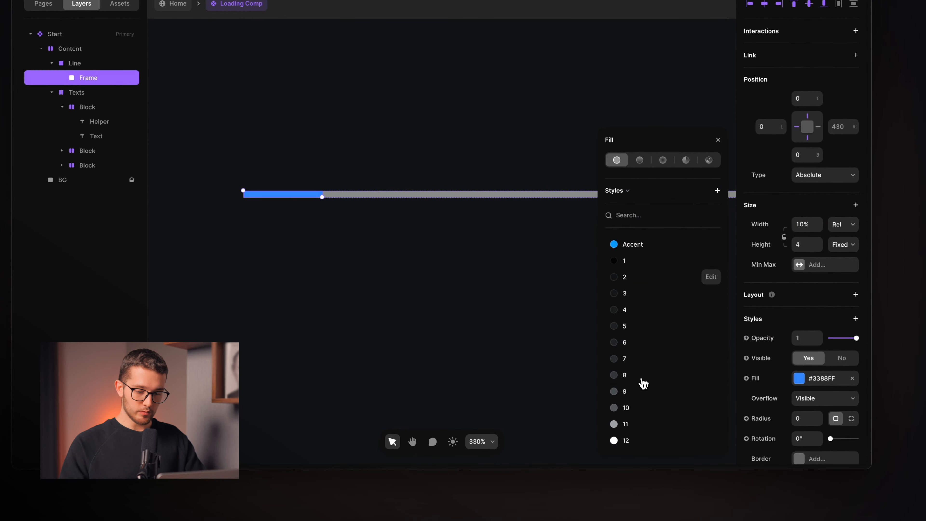
left_click(628, 442)
left_click(718, 139)
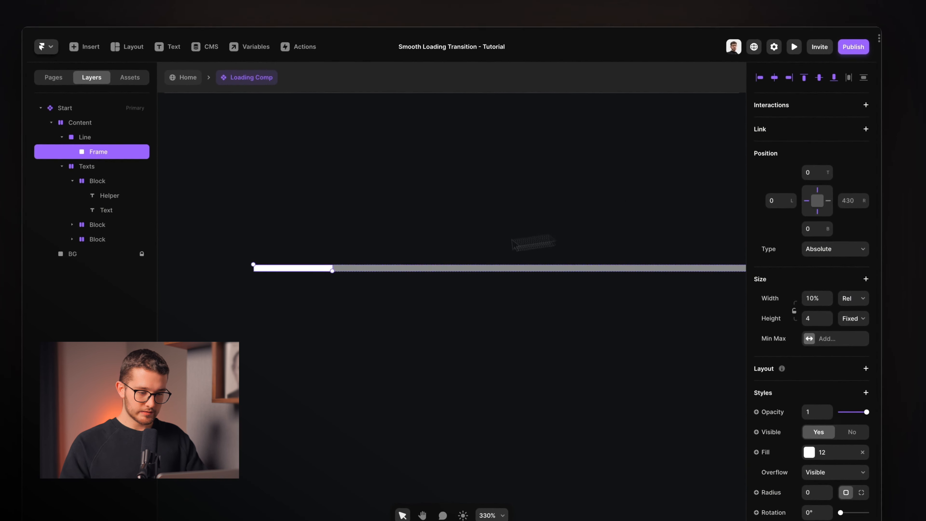
Collapse Line and Texts, wrap both in a new stack, and set its width and height to Fit Content
scroll(364, 187, "down", 3)
scroll(377, 247, "down", 5)
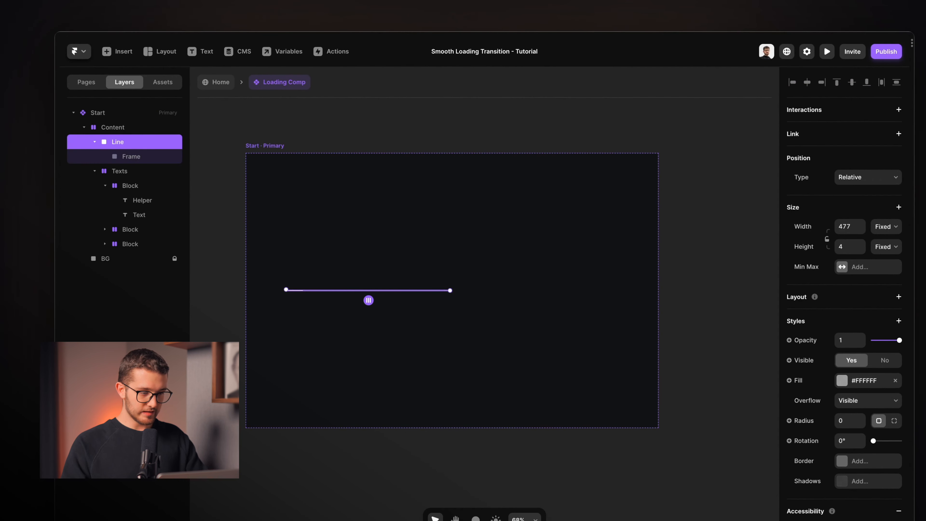
left_click(95, 142)
left_click(95, 156)
left_click(119, 158)
left_click(120, 147, "shift")
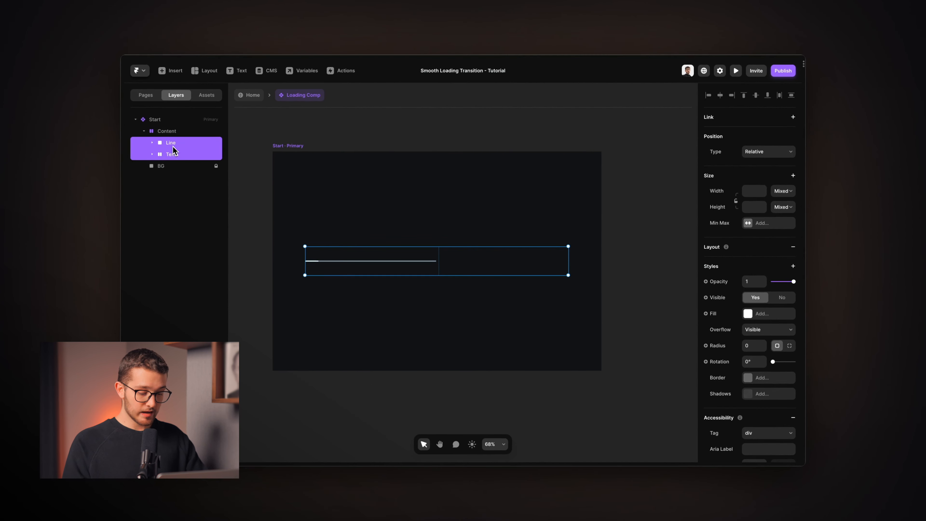
key("super+alt+Return")
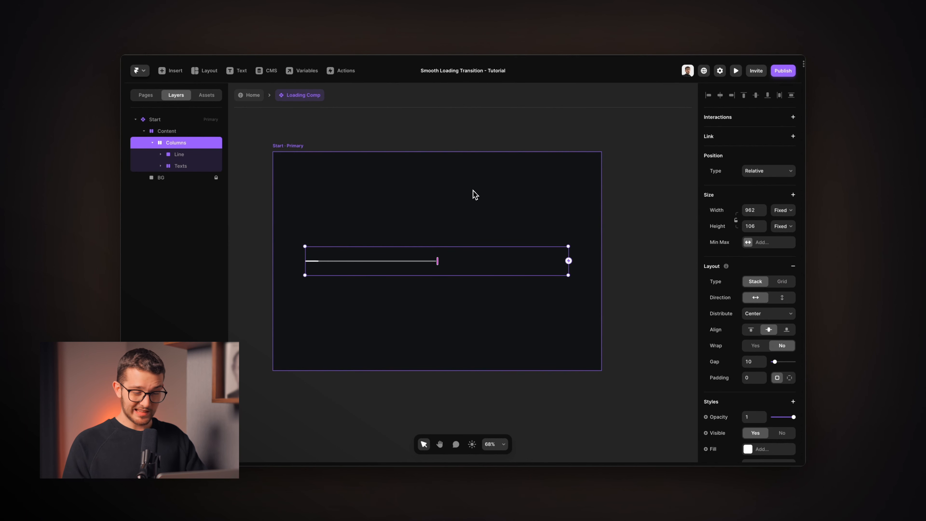
key("super+alt+f")
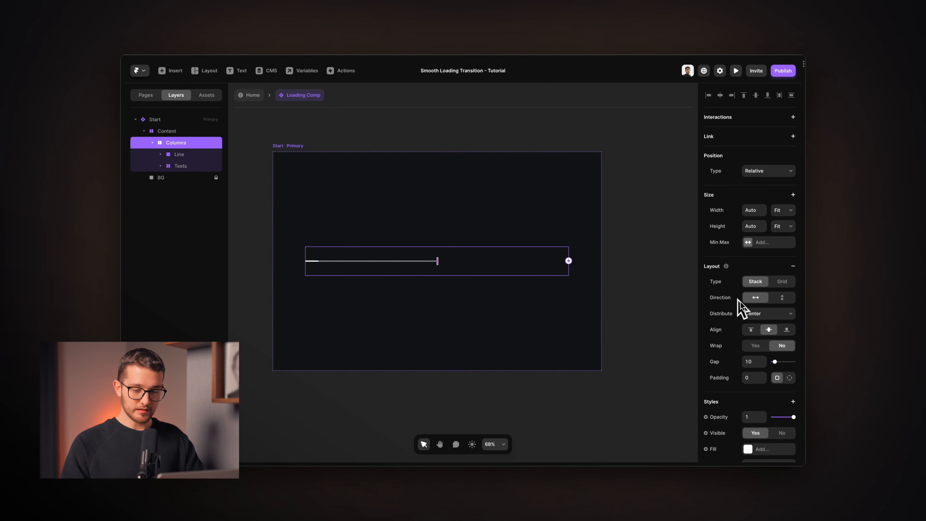
Change the new stack's direction to vertical and move Line below Texts
left_click(782, 300)
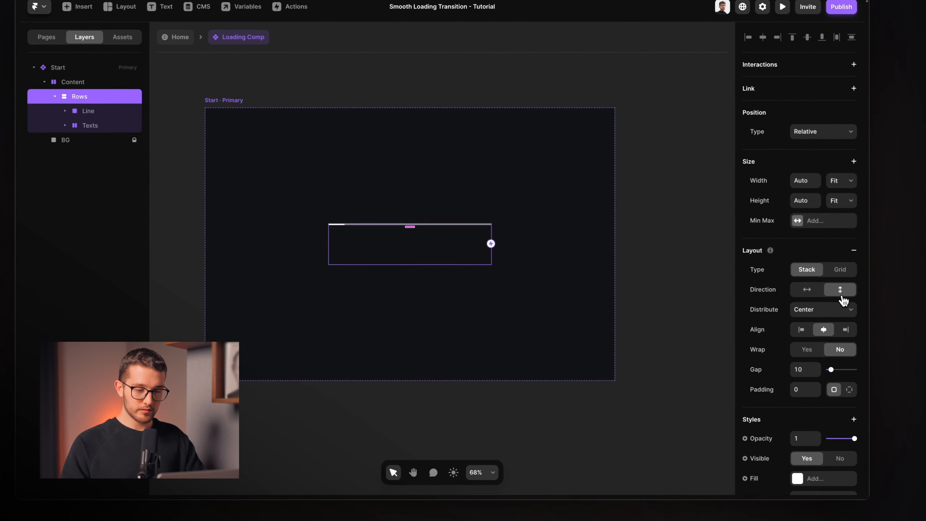
left_click(136, 145)
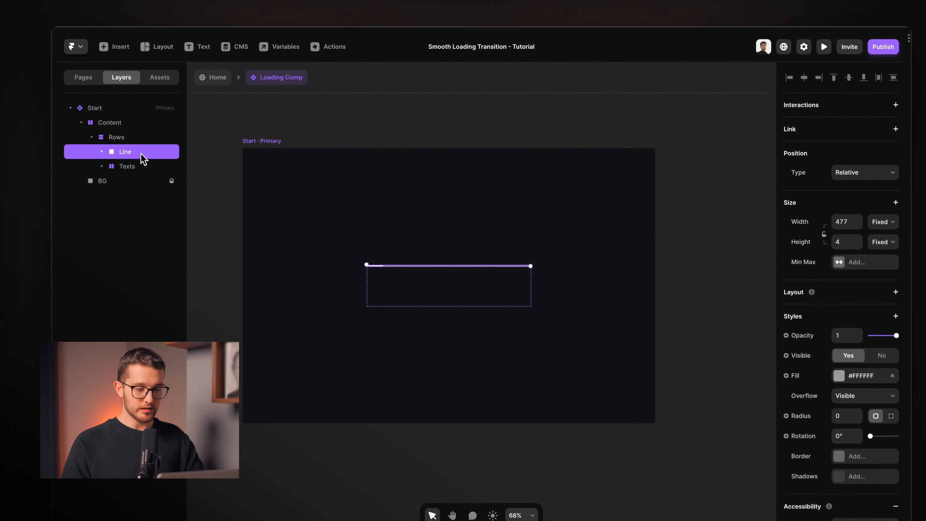
key("Down")
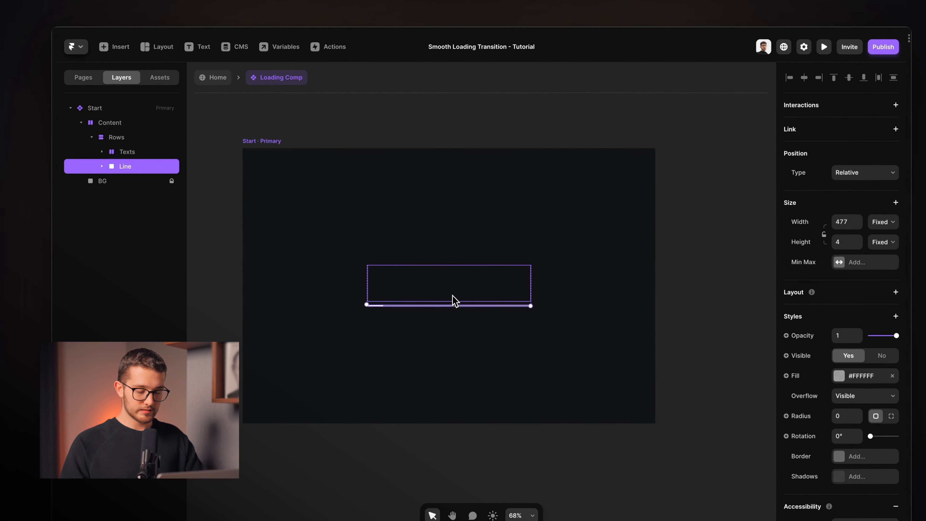
scroll(453, 300, "up", 3)
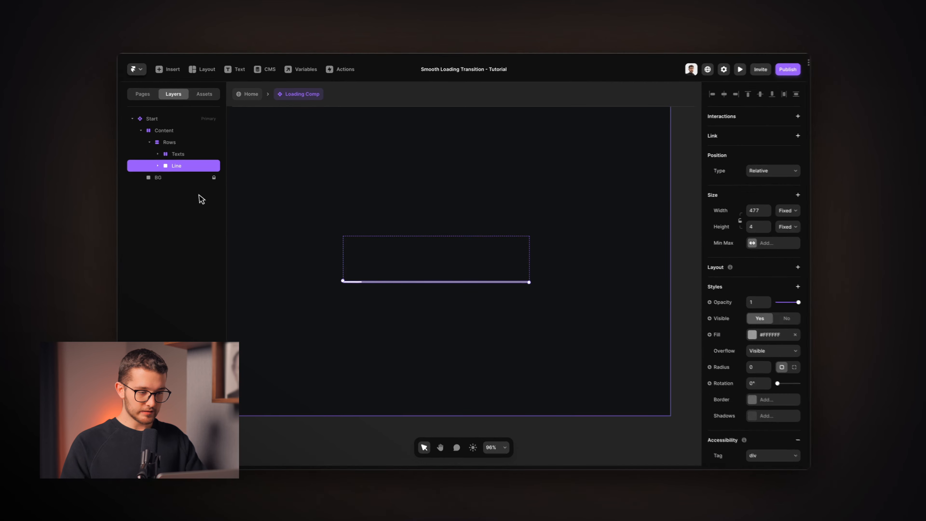
Rename the vertical stack Text + line and set its gap to 20
left_click(193, 154)
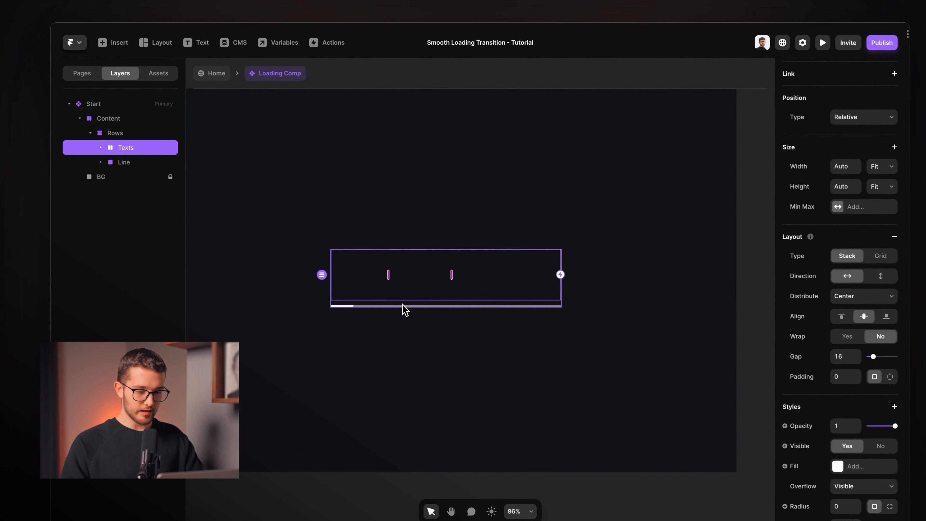
double_click(124, 132)
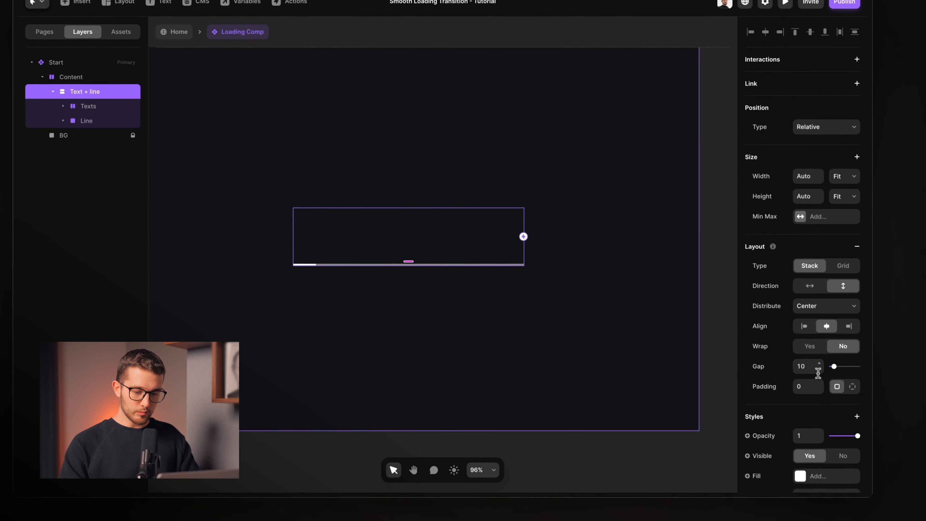
left_click(855, 434)
type("20")
key("Return")
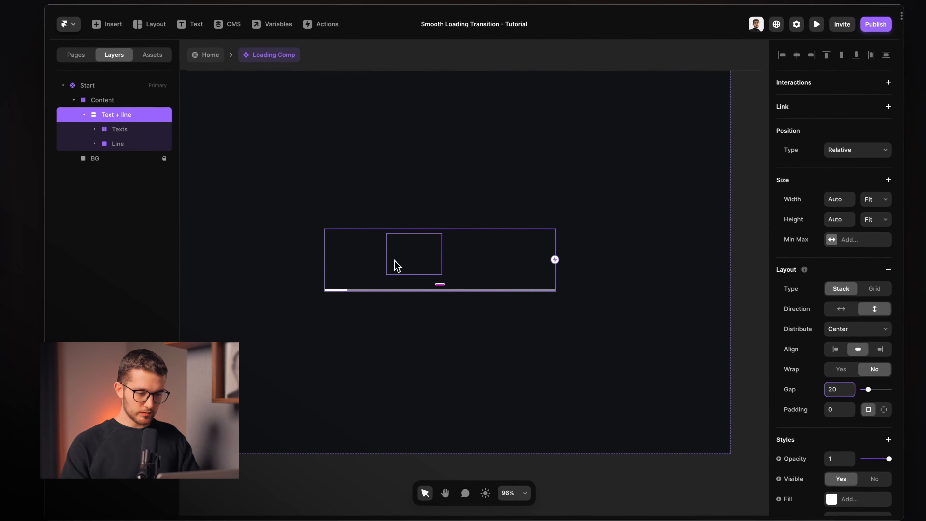
Add a new variant from the Start variant and rename it Arrive
scroll(346, 263, "up", 2)
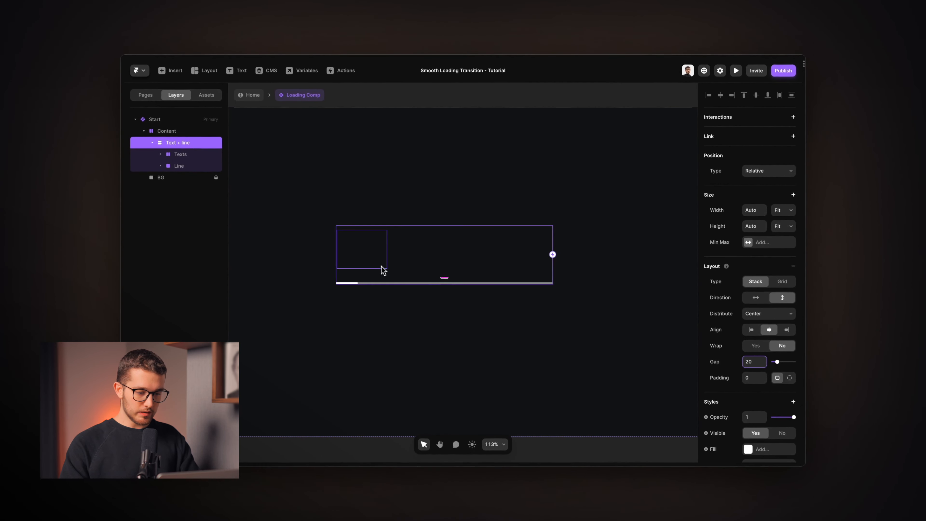
scroll(485, 237, "down", 3)
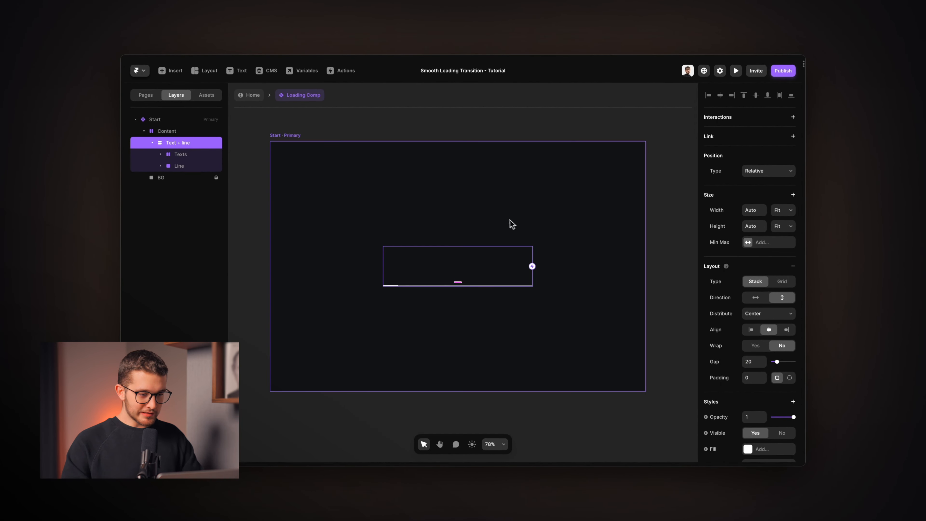
left_click(307, 138)
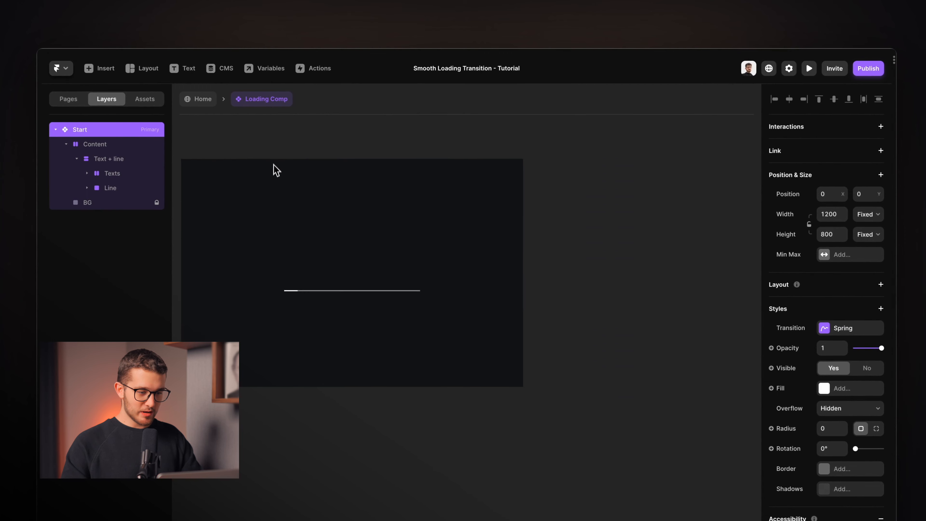
left_click(599, 242)
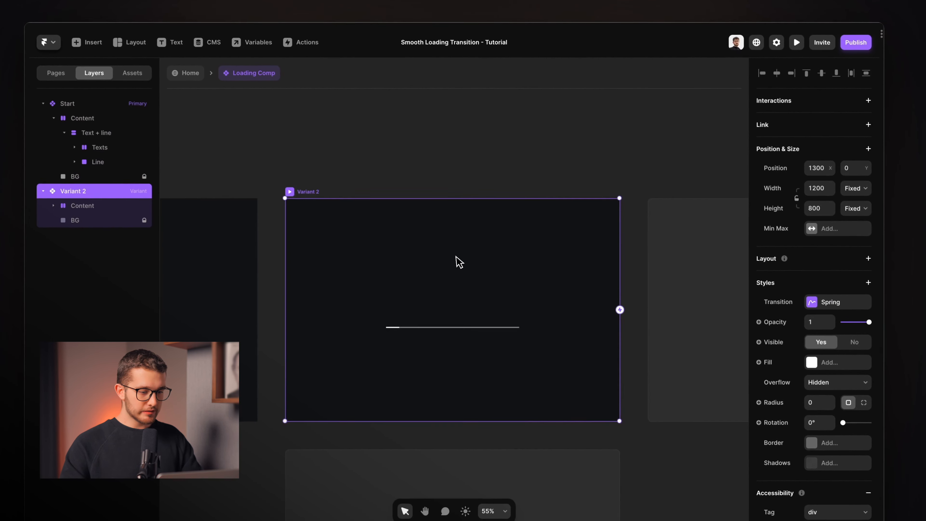
key("shift+2")
key("super+r")
type("A")
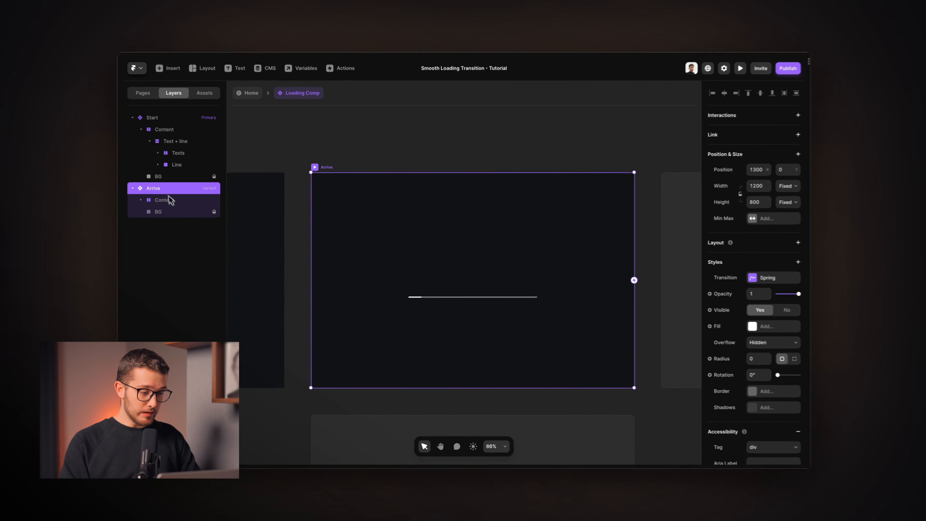
Expand the Arrive variant's layers down to the Helper and Text layers in all three word blocks
left_click(143, 201)
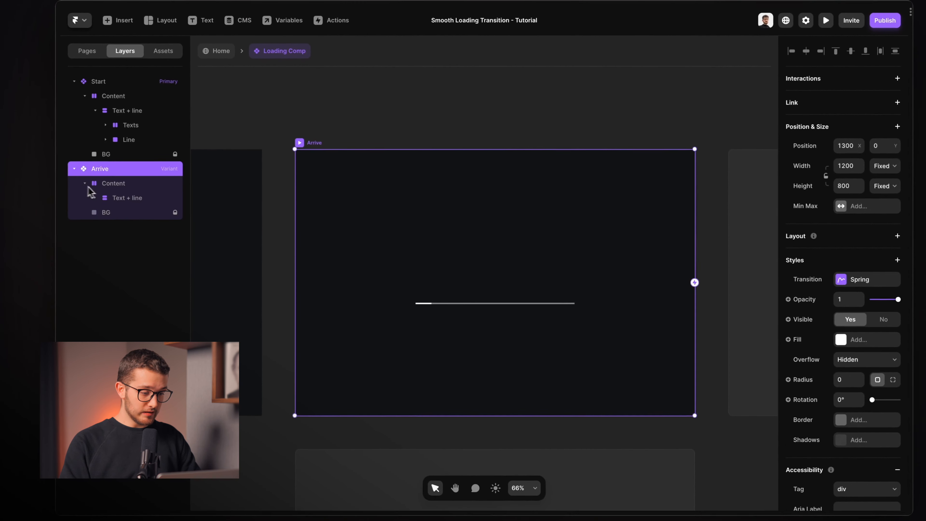
left_click(89, 186)
left_click(94, 197)
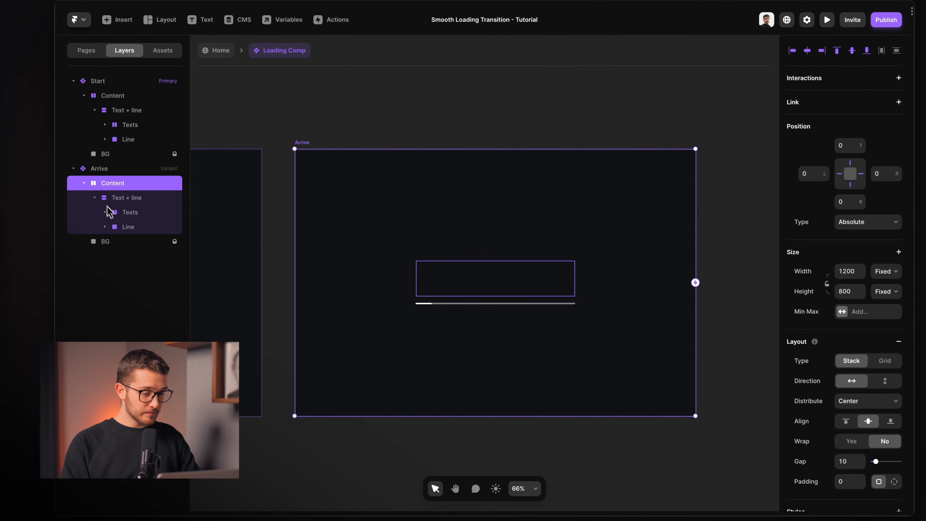
left_click(105, 212)
left_click(116, 226)
left_click(116, 271)
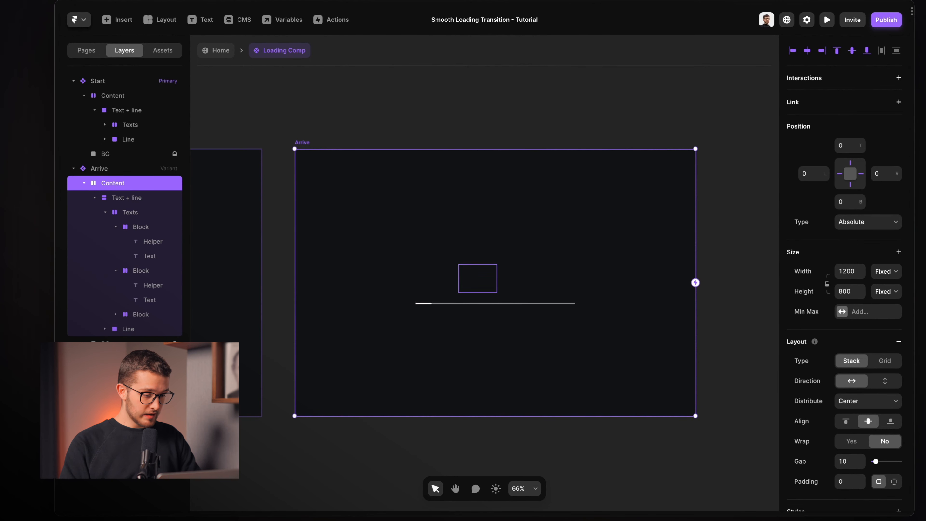
left_click(120, 343)
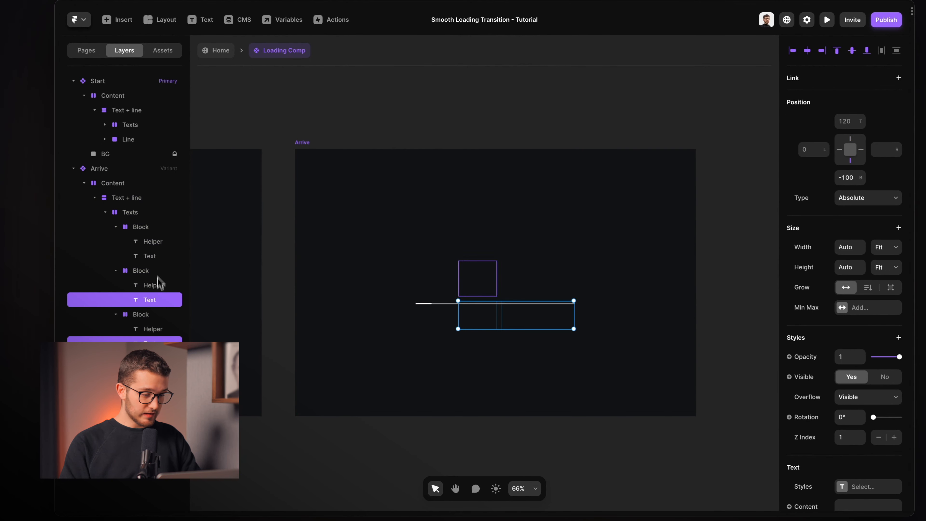
Try to vertically center the three Text layers of Arrive together, and undo the alignment
left_click(160, 257, "shift")
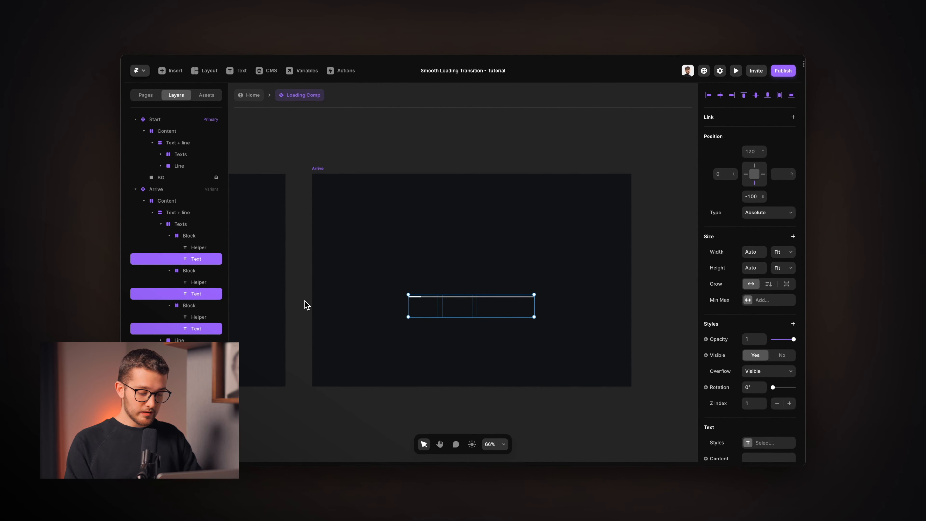
key("alt+v")
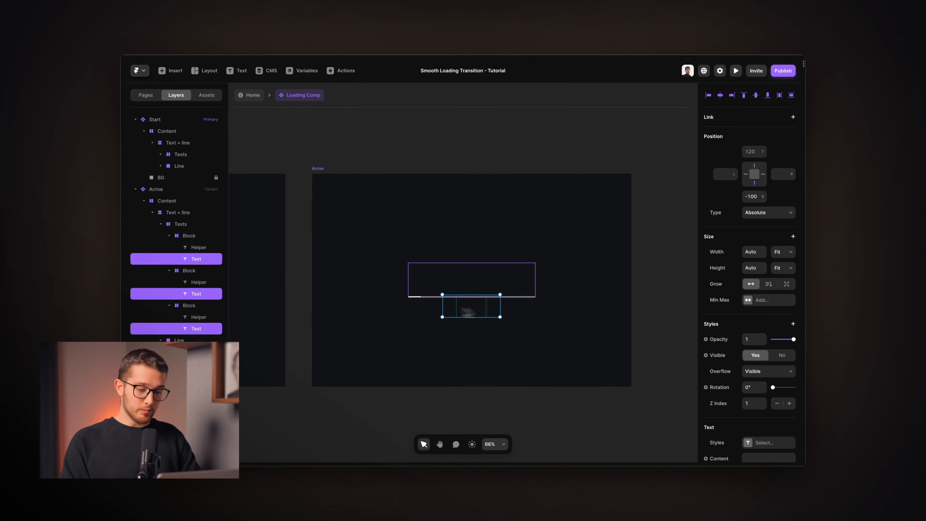
key("super+z")
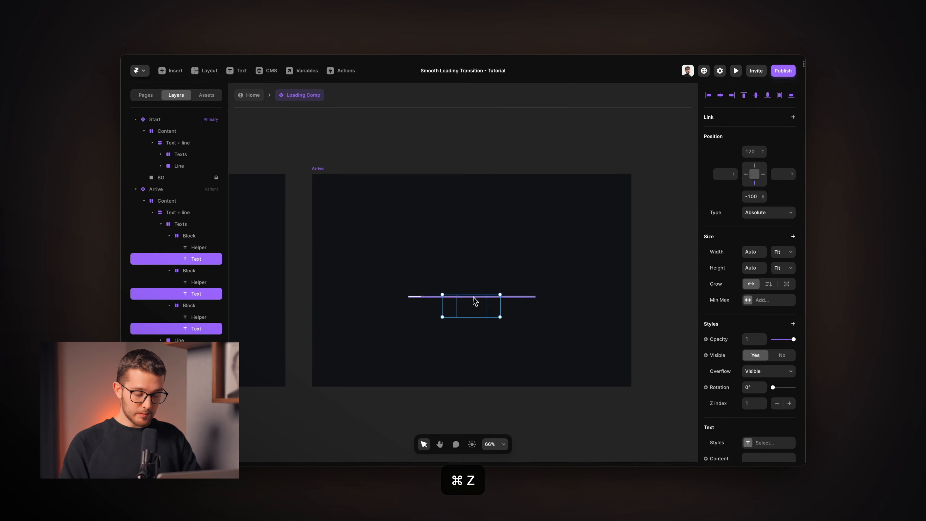
key("super+z")
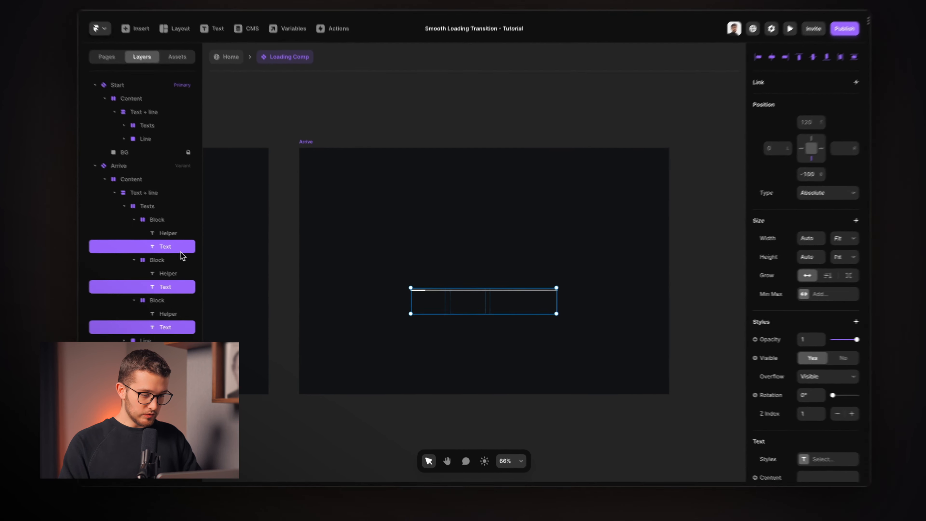
Vertically center each of Arrive's three Text layers, one by one, within its own word block
left_click(180, 251)
key("alt+v")
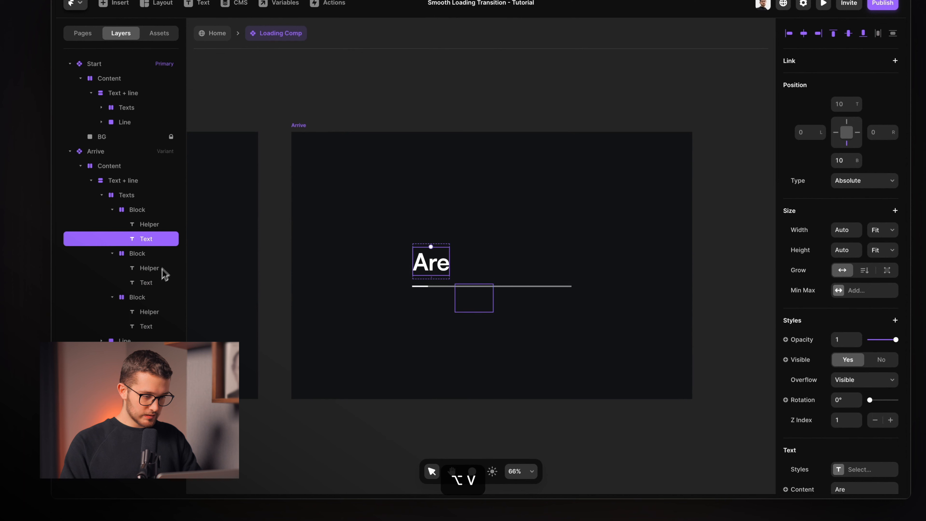
left_click(150, 285)
key("alt+v")
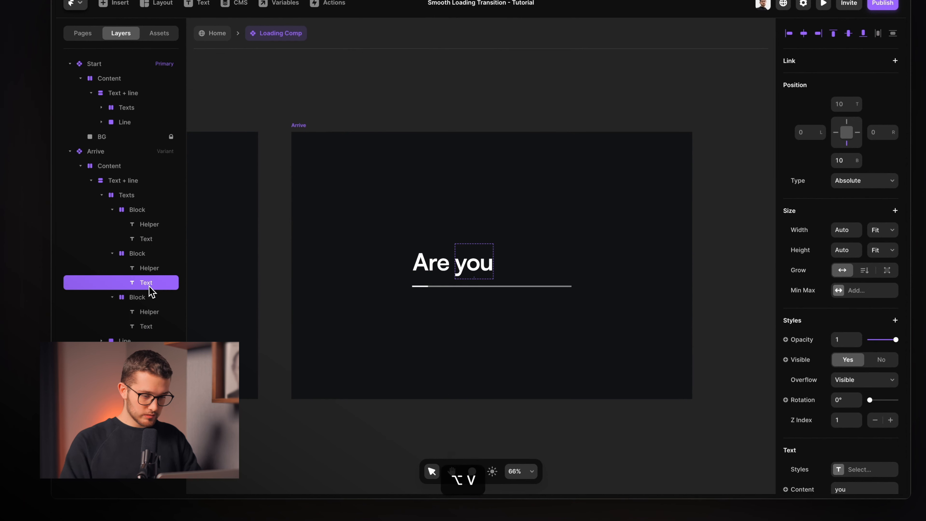
left_click(153, 327)
key("alt+v")
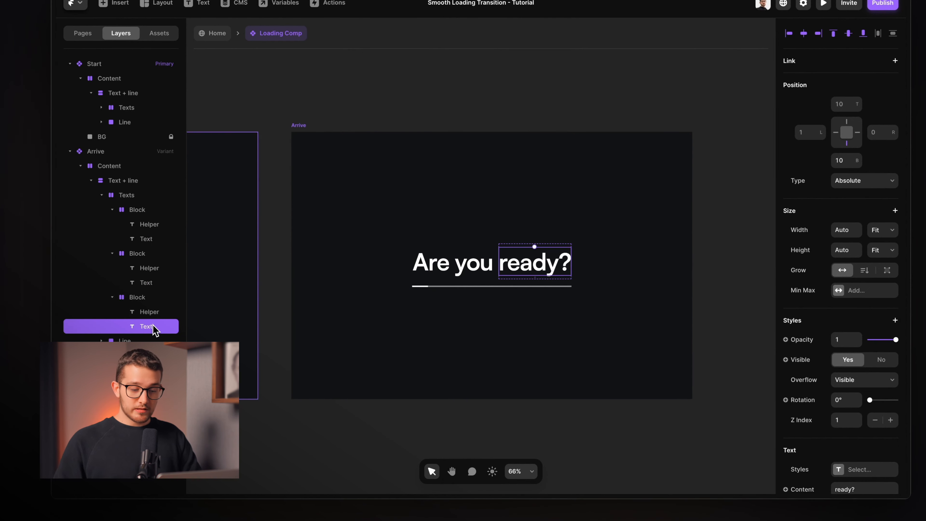
Select all three Text layers in Arrive and remove their bottom pin so they are positioned from the center
left_click(149, 283, "shift")
left_click(150, 239, "shift")
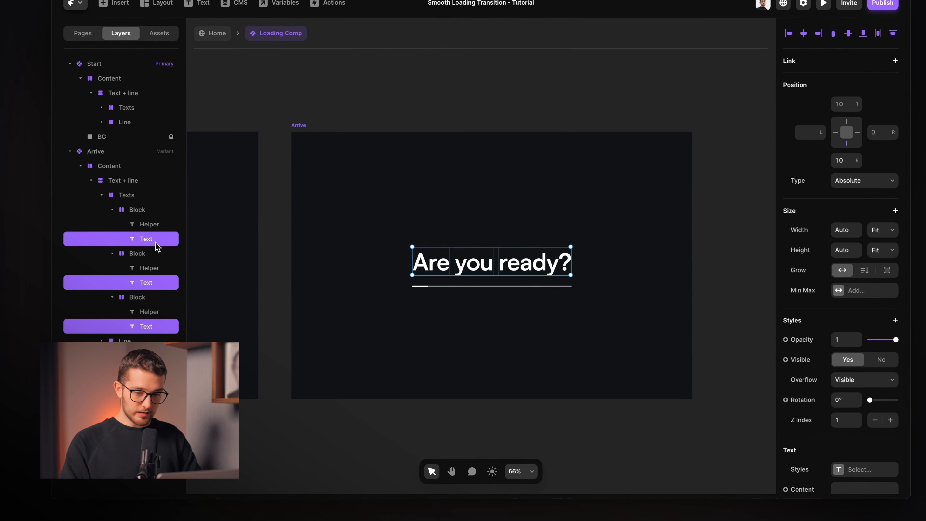
left_click(810, 177)
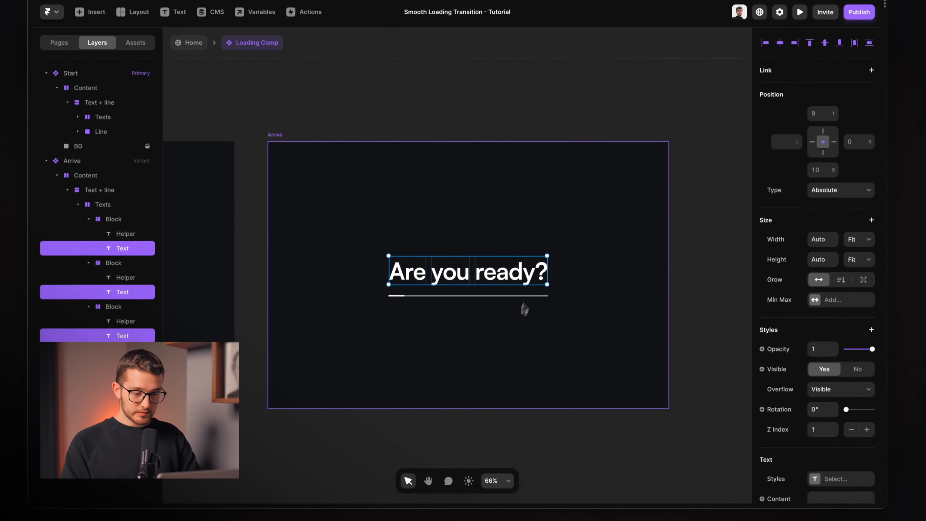
Widen the white progress frame inside Arrive's Line so it spans the whole line
left_click(522, 303)
scroll(507, 278, "up", 3)
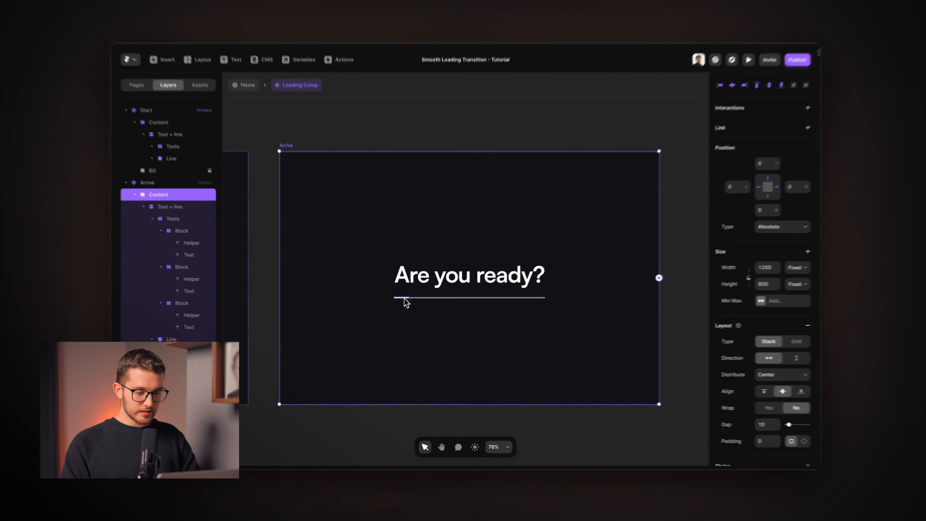
left_click(405, 299, "super")
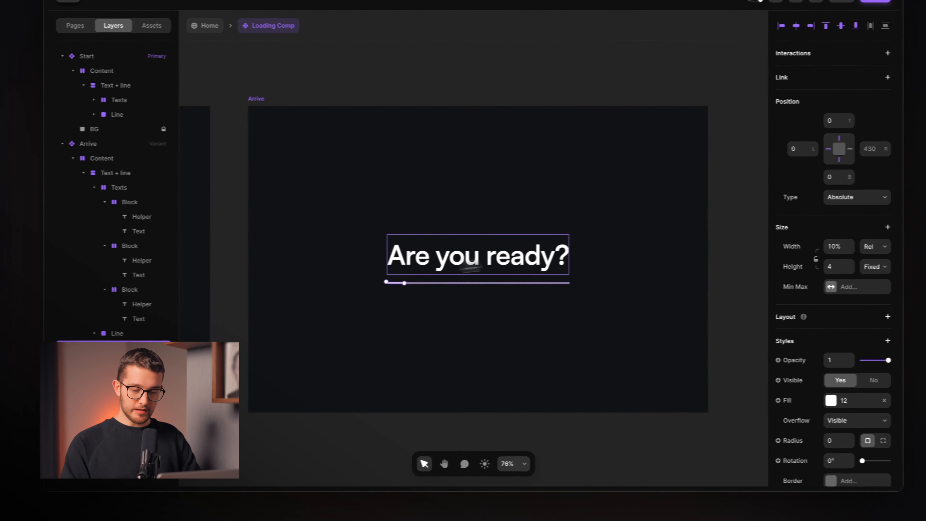
left_click(809, 250)
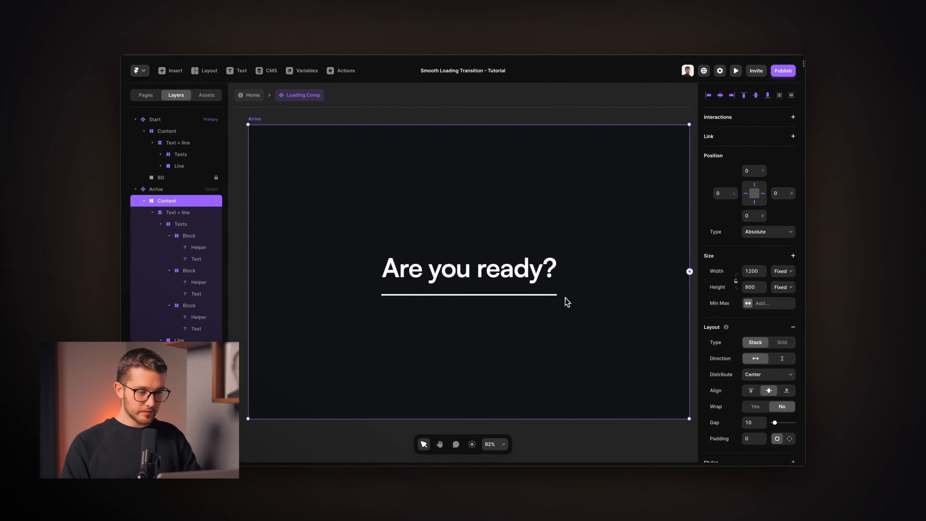
Add a new variant from the Arrive variant and rename it Leave
key("super+minus")
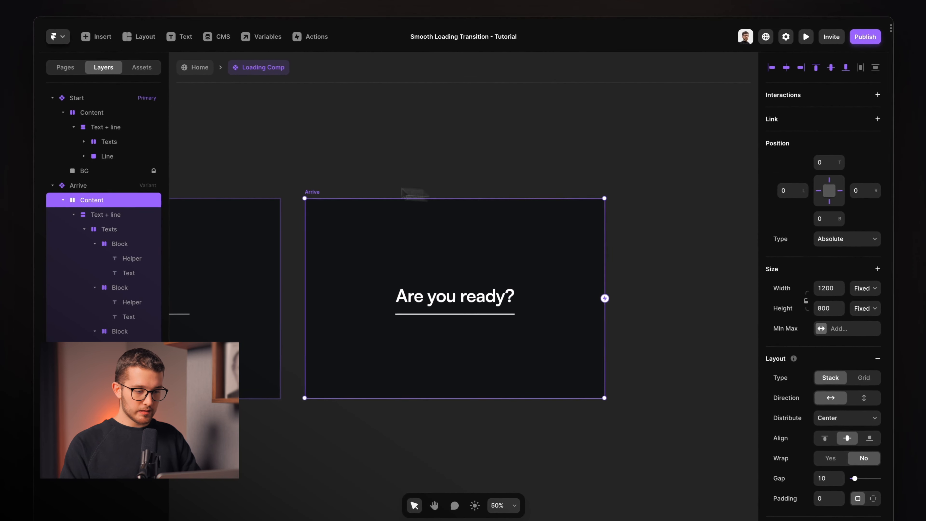
left_click(307, 185)
left_click(309, 189)
scroll(434, 206, "right", 3)
left_click(576, 249)
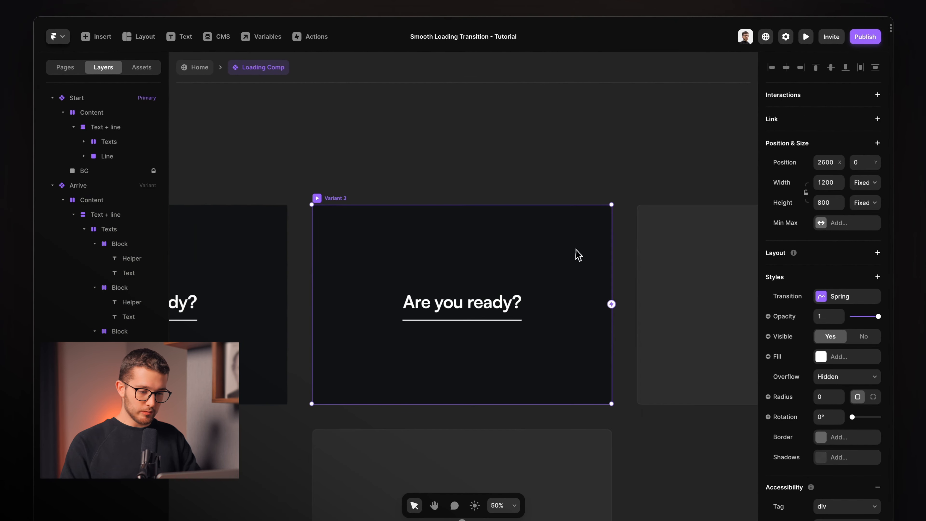
key("super+r")
type("Leave")
key("Return")
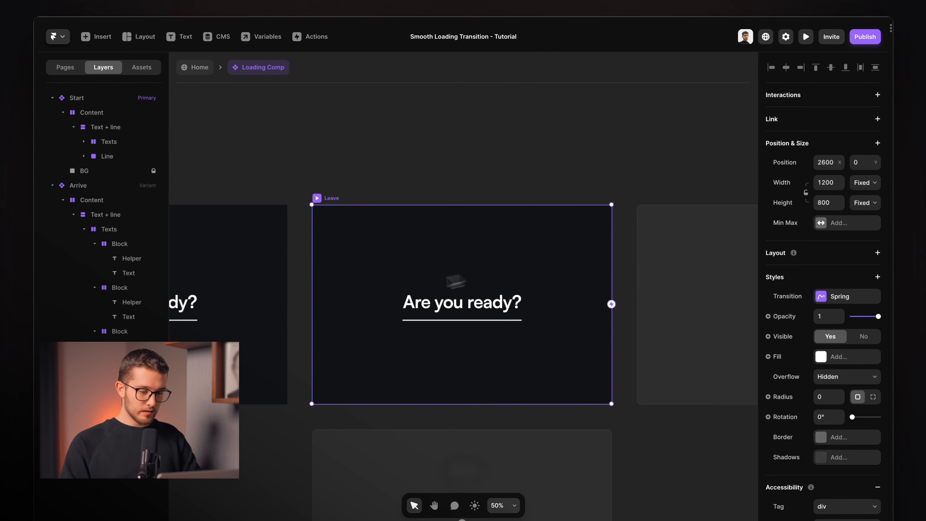
Pin the Leave variant's three words, Are, you and ready?, to the top of their blocks with a top position of -100
scroll(389, 297, "up", 5)
left_click(423, 312)
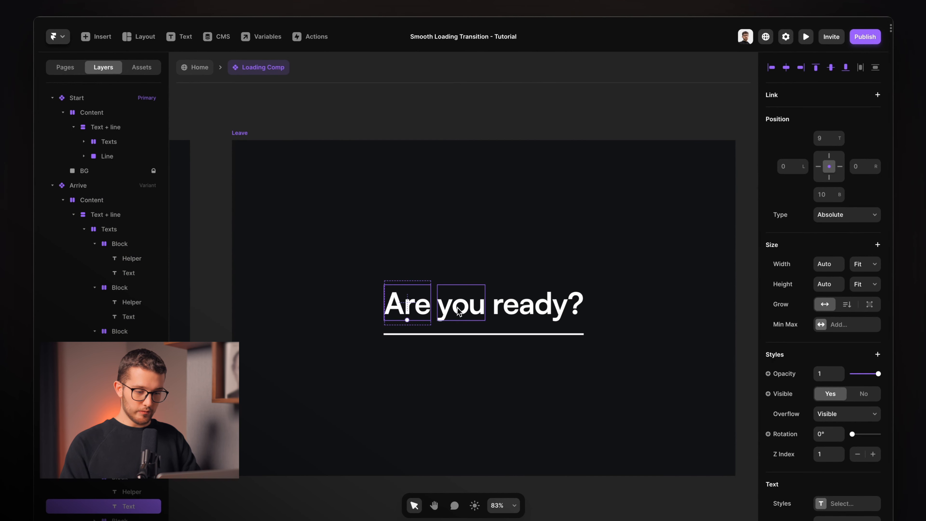
left_click(535, 312)
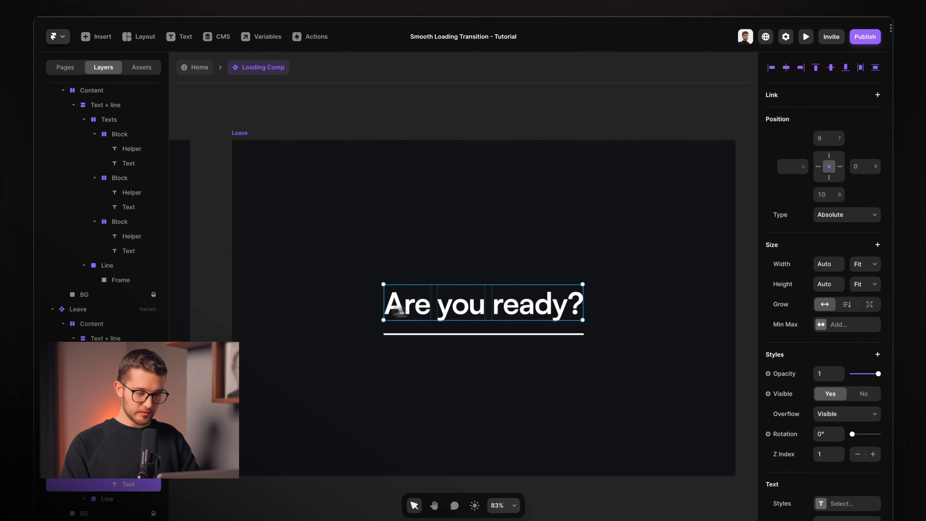
left_click(808, 181)
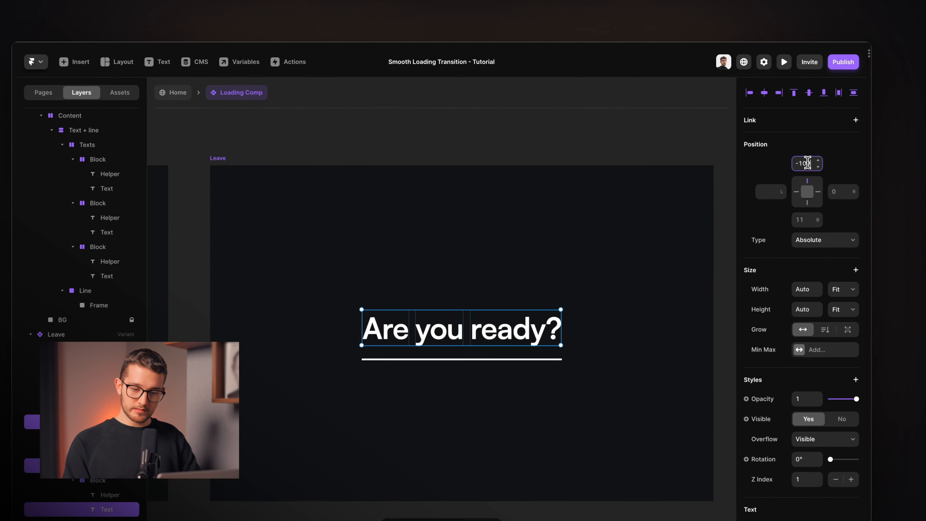
key("Return")
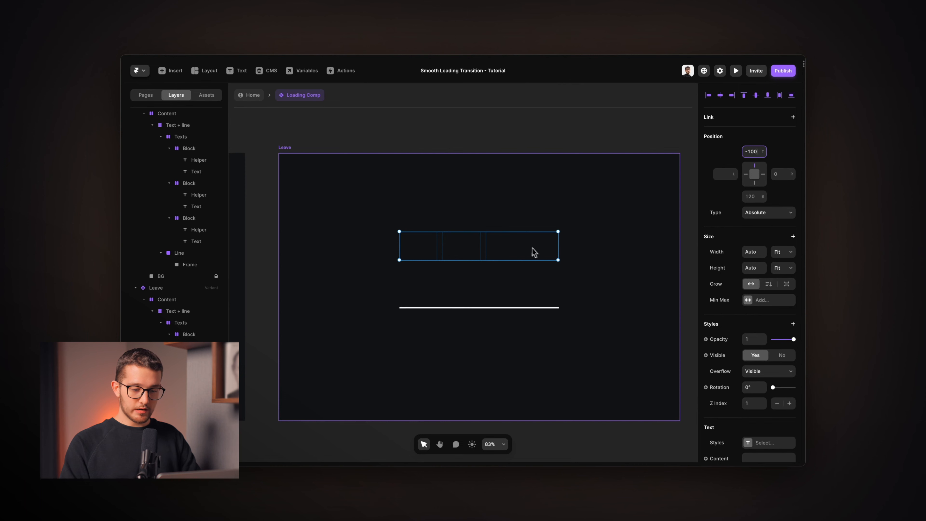
Replay the loading transition on the finished example site to check how the words and background leave, and return to the Framer project
key("super+p")
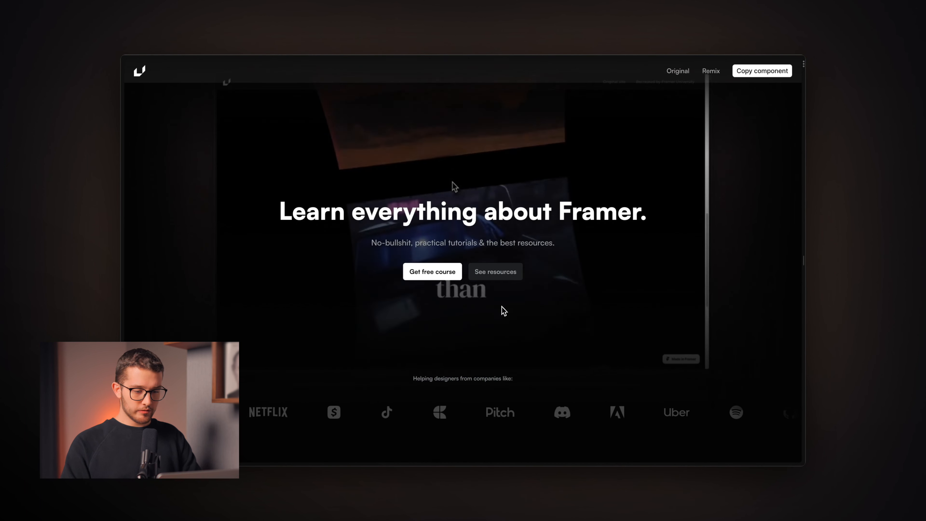
key("super+r")
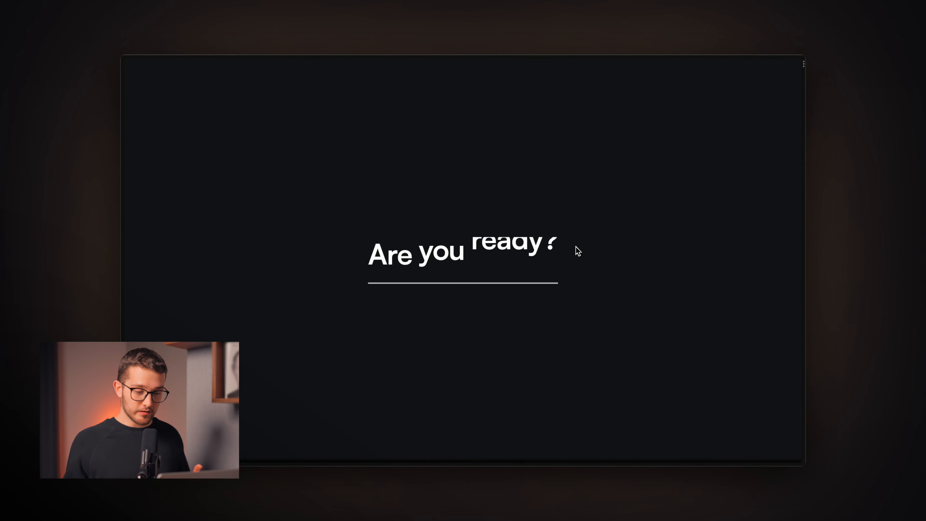
key("super+r")
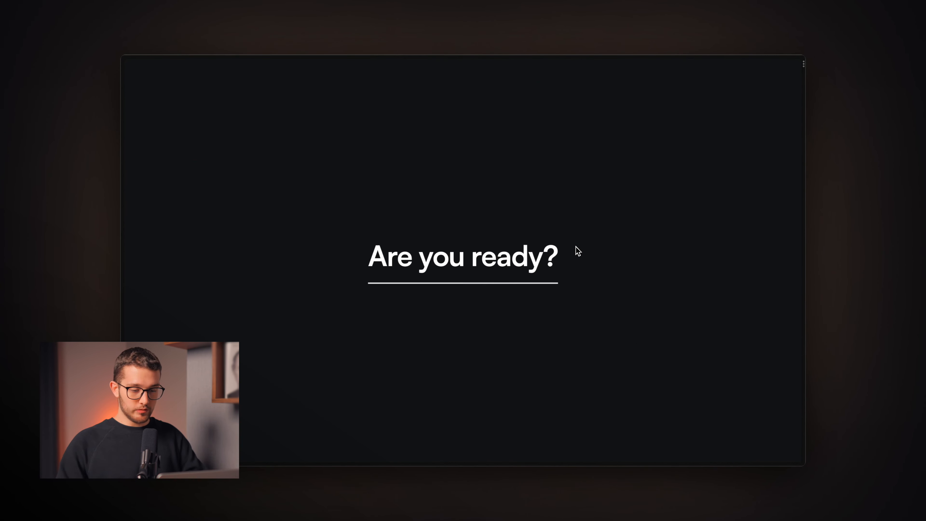
key("ctrl+Tab")
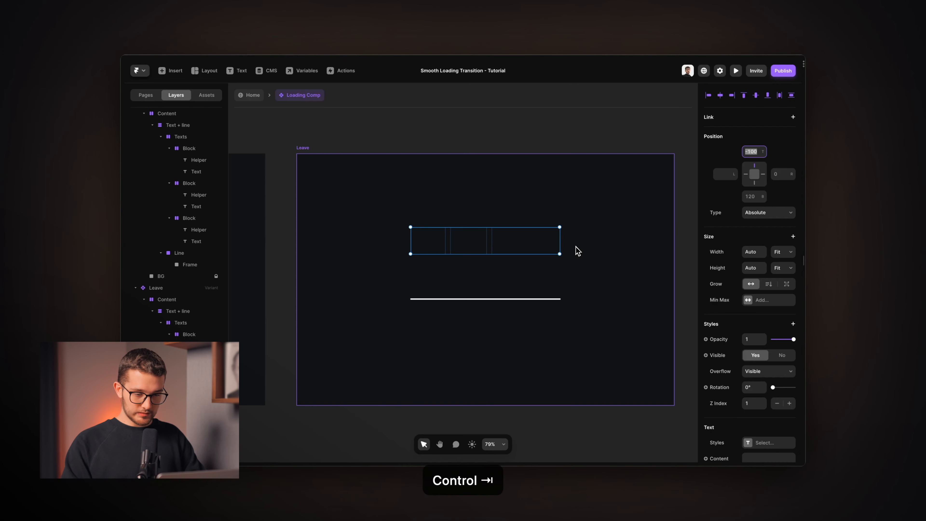
Collapse the Arrive and Start variants in the layer tree, keeping Leave expanded
left_click(512, 202)
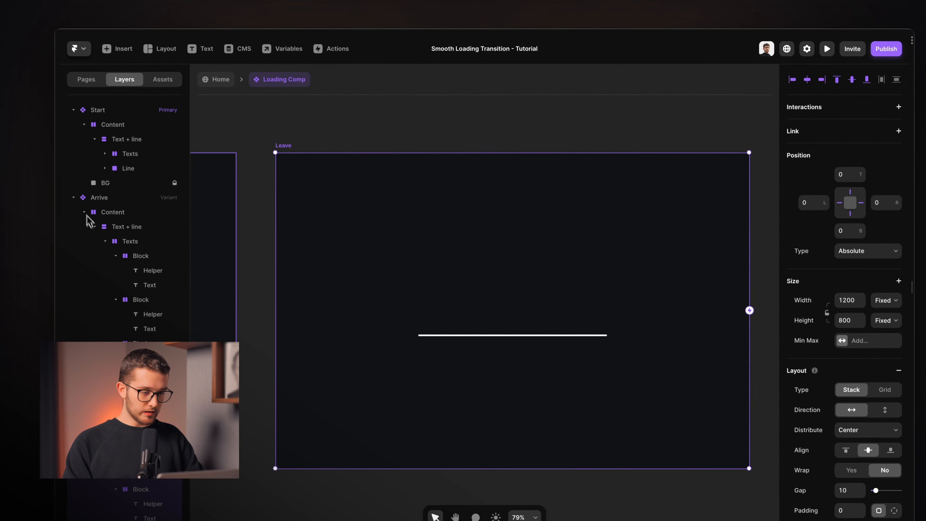
left_click(74, 198)
left_click(74, 110)
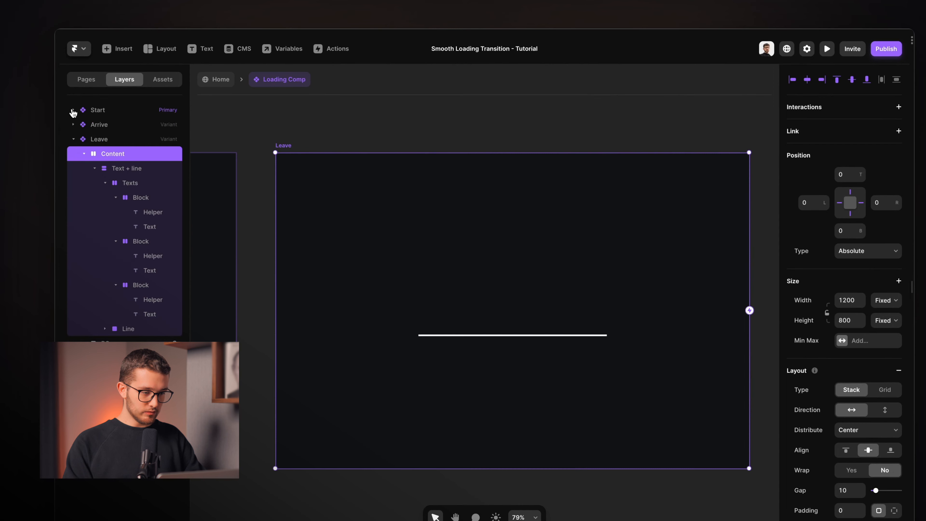
Try shortening Leave's BG from its lower edge to a height of about 546, and reset its bottom position to 0
key("super+z")
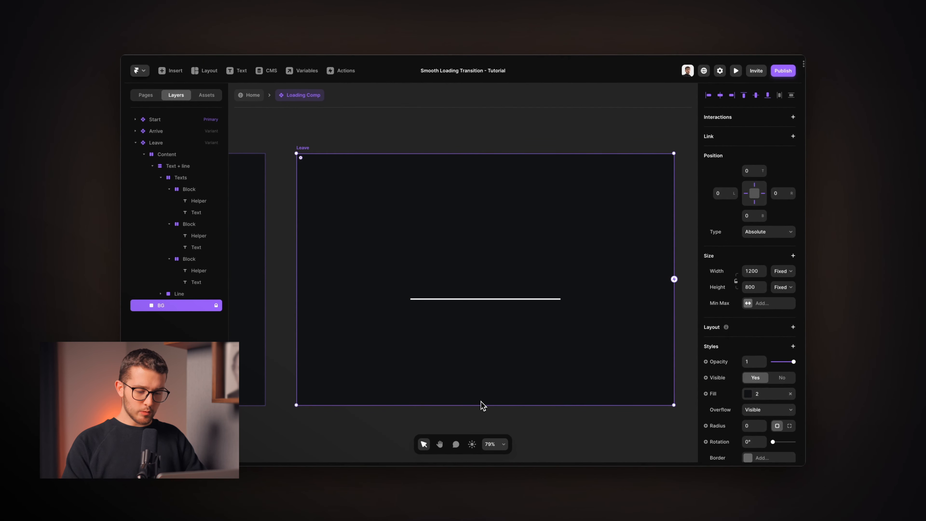
left_click_drag(486, 404, 493, 285)
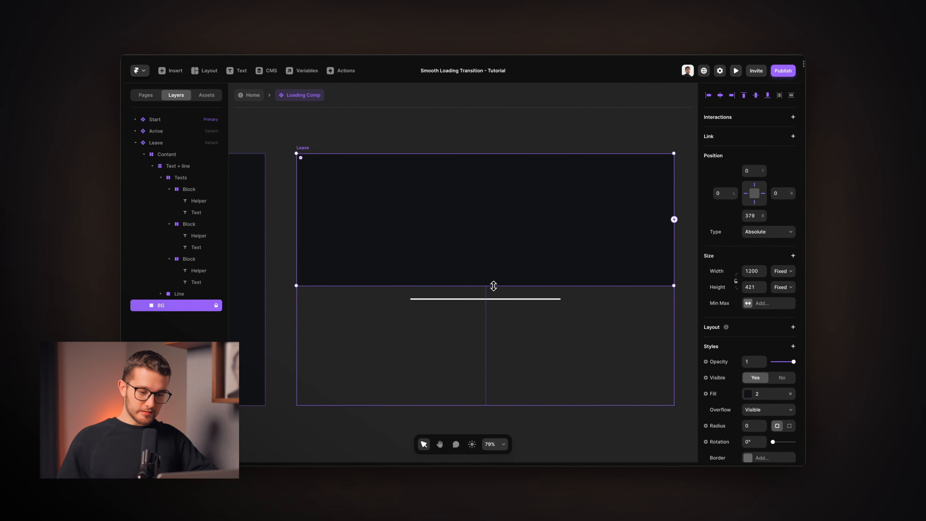
left_click_drag(494, 286, 535, 327)
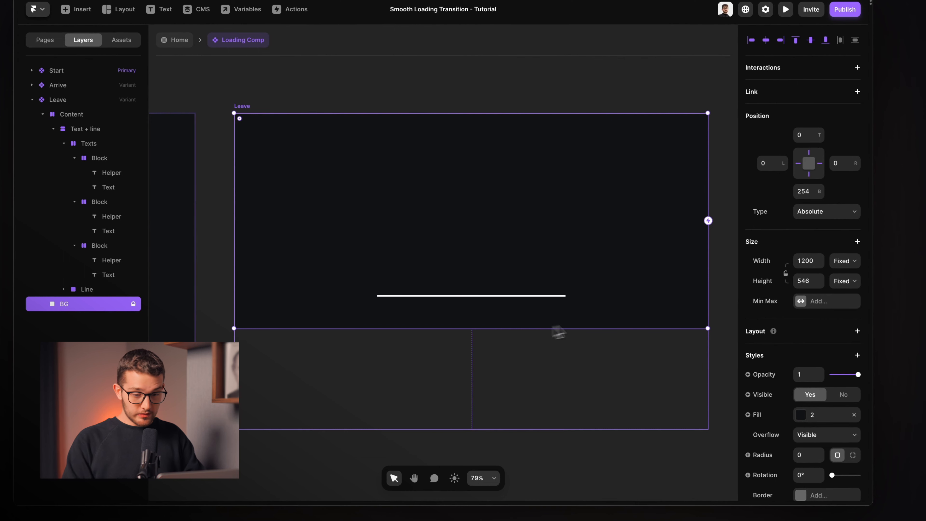
key("Return")
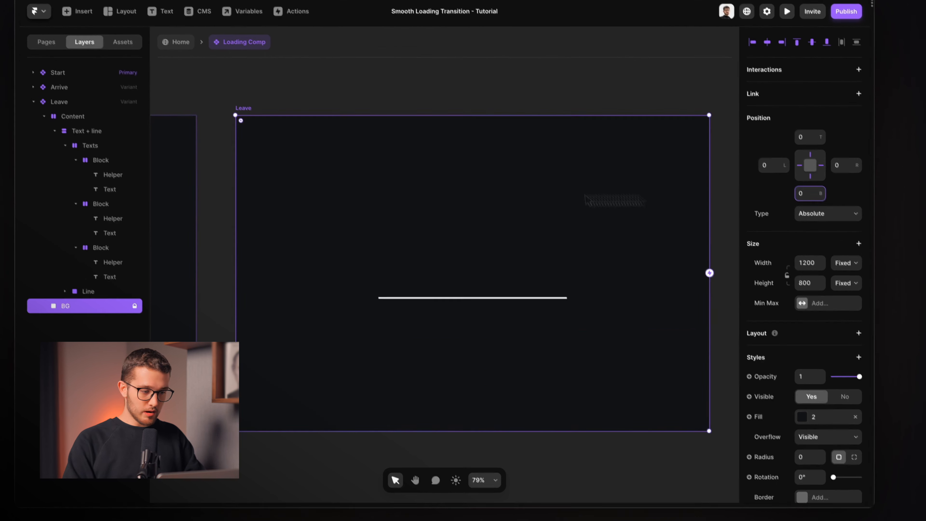
Collapse the Leave layers, expand Start, and unpin the Start variant's BG from its bottom edge
left_click(34, 71)
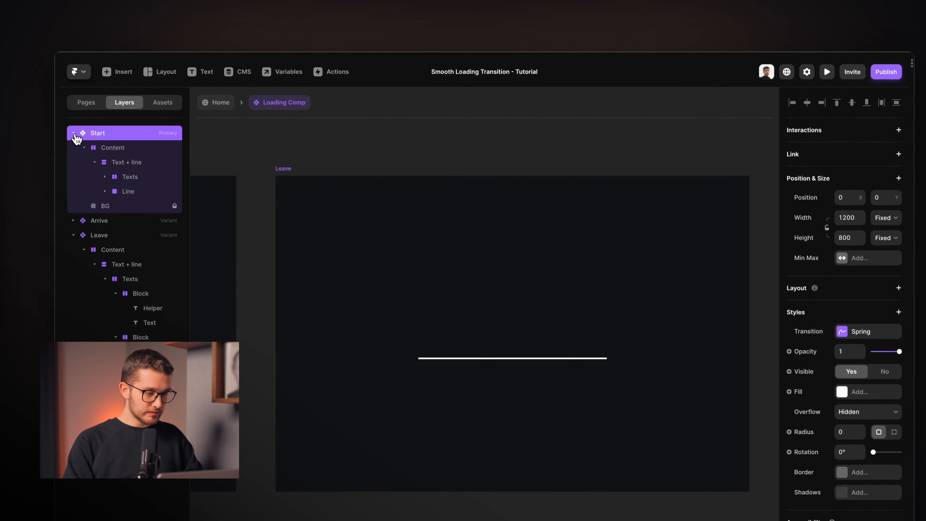
left_click(74, 235)
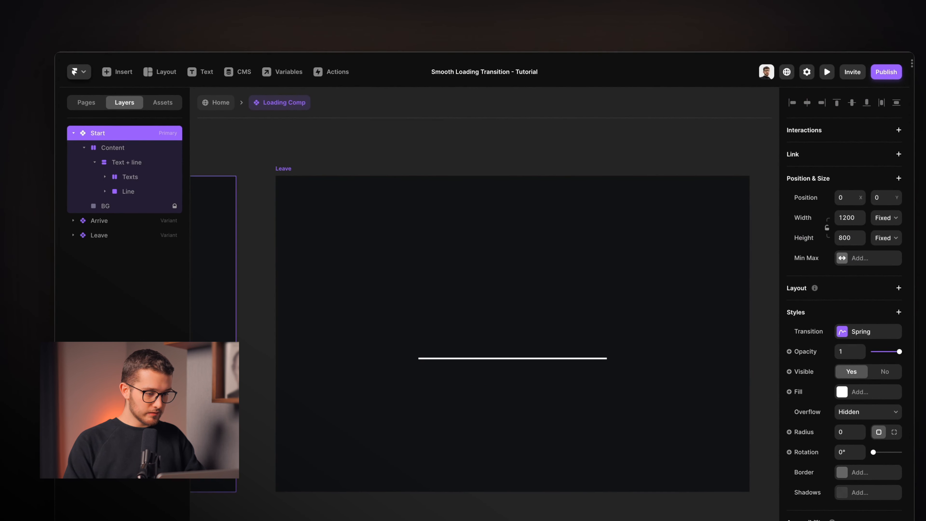
left_click(104, 209)
scroll(324, 205, "left", 18)
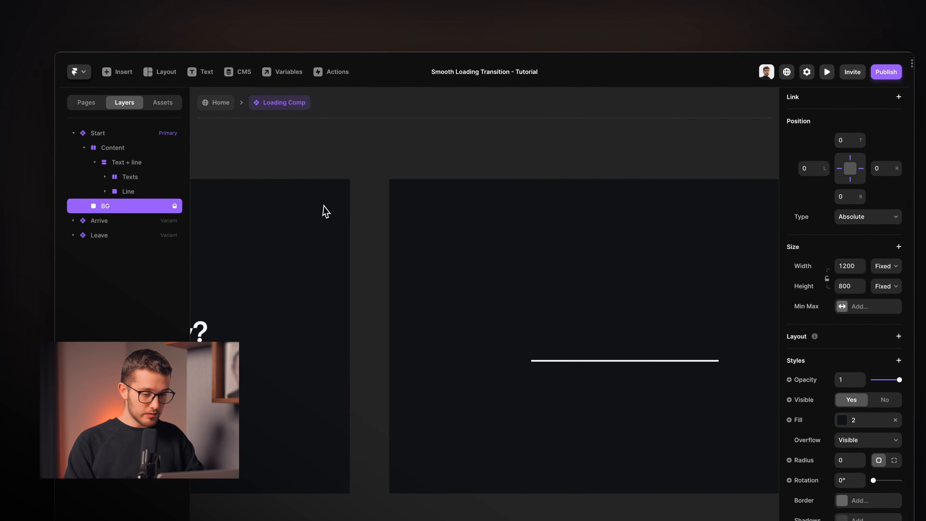
scroll(324, 205, "left", 6)
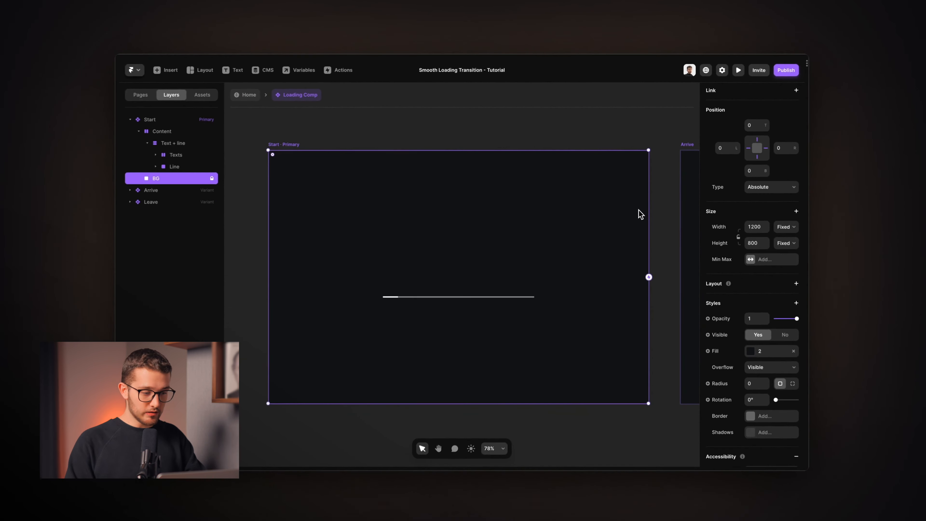
left_click(753, 158)
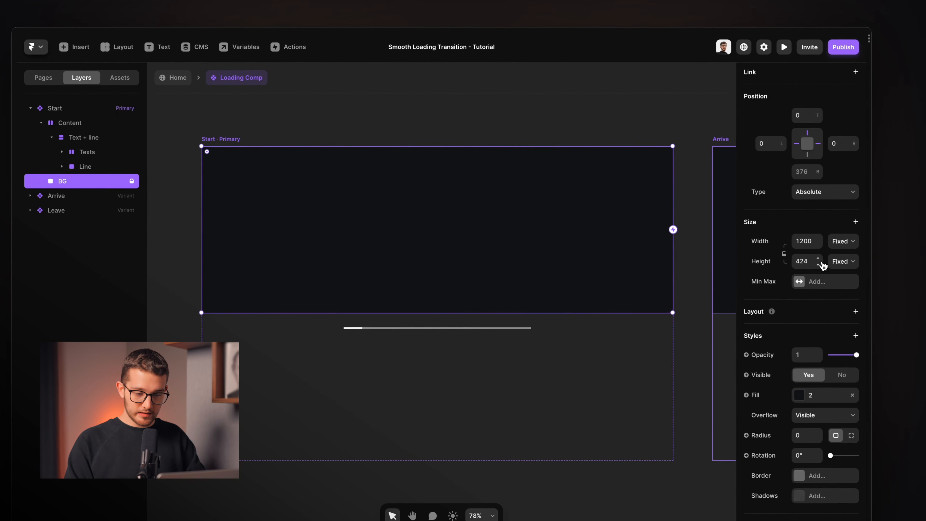
Set the height of Start's BG to 100vh and enlarge the preview viewport until the BG covers the frame
left_click_drag(820, 264, 803, 172)
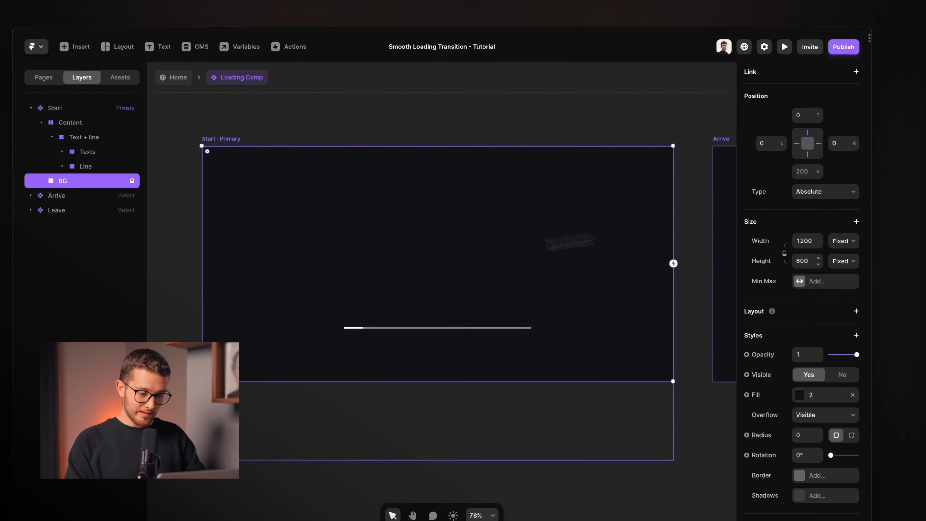
left_click_drag(818, 260, 817, 250)
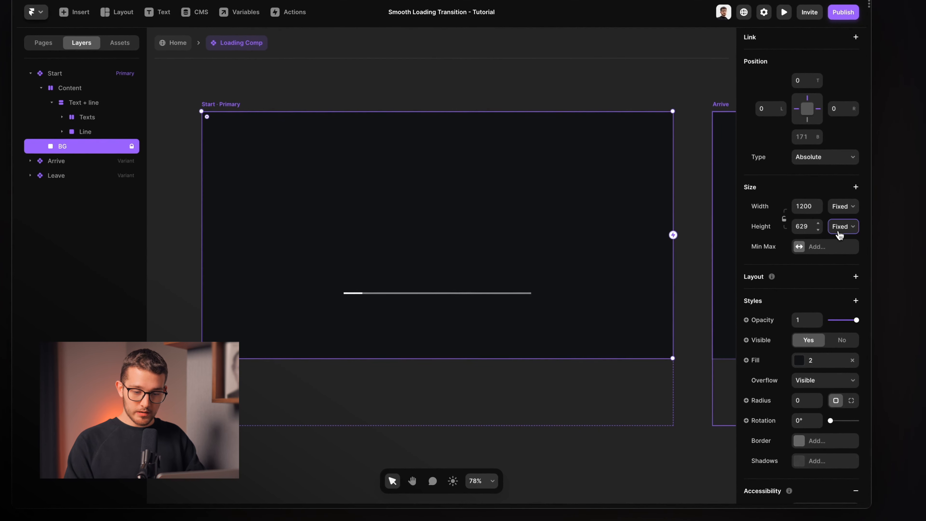
left_click(842, 269)
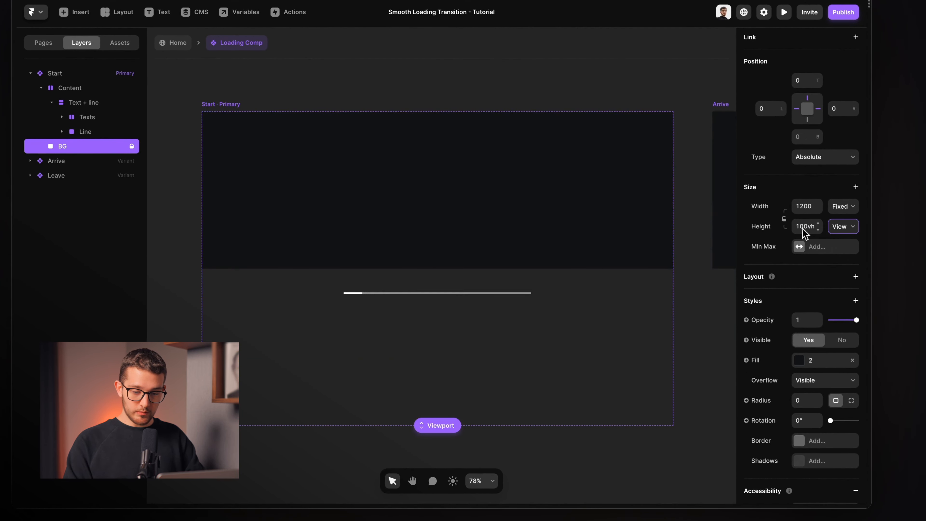
scroll(534, 361, "down", 2)
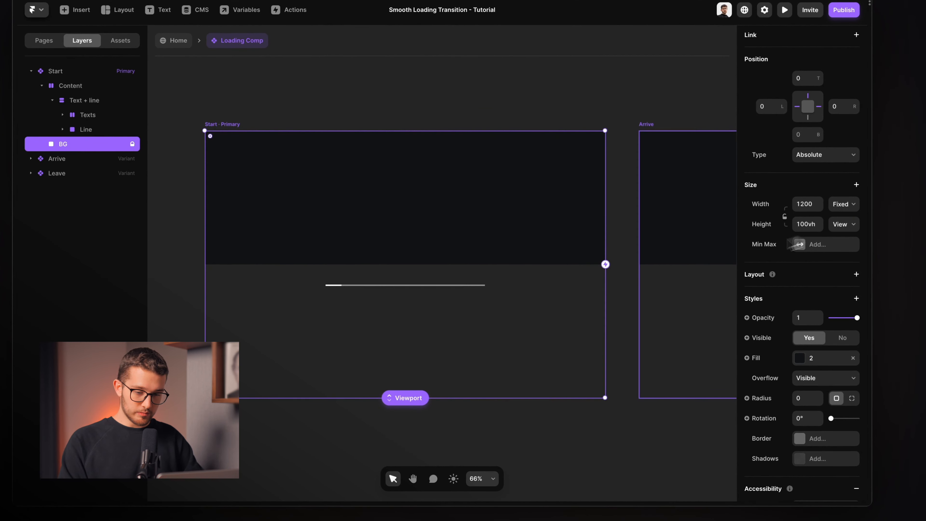
left_click_drag(406, 398, 434, 398)
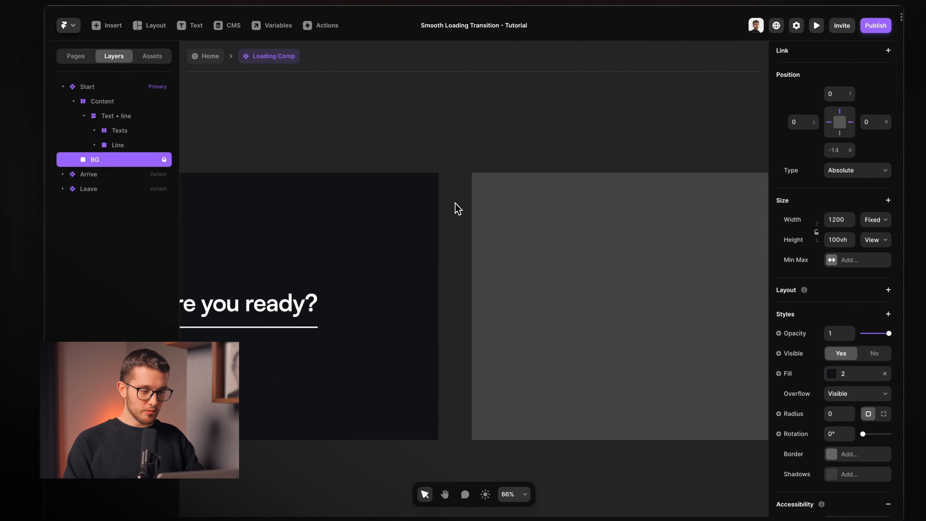
Collapse the text and line group in Leave and reset the overrides on Leave's BG
left_click(526, 241)
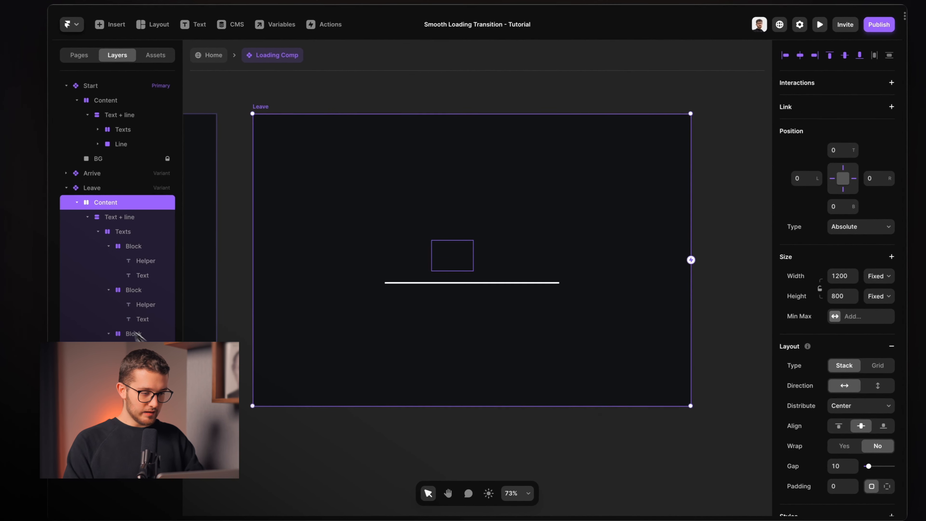
left_click(88, 216)
left_click(106, 231)
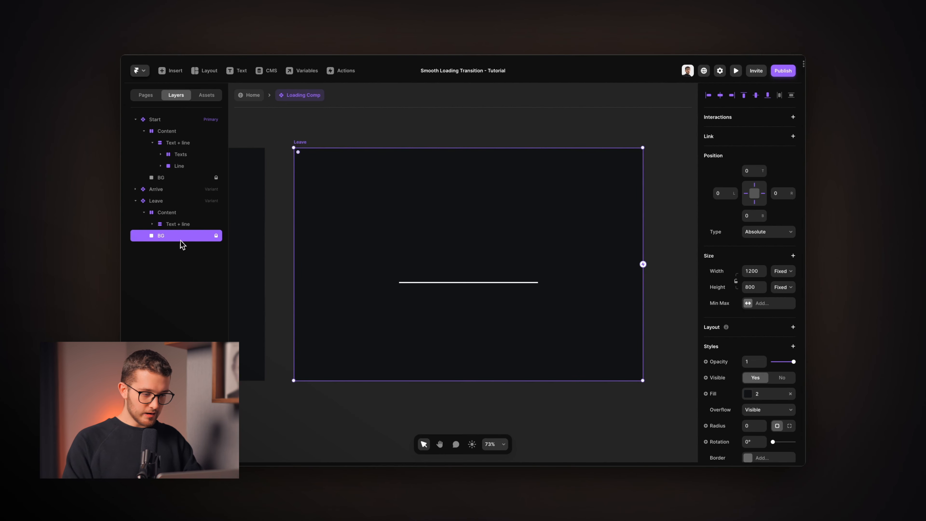
right_click(181, 242)
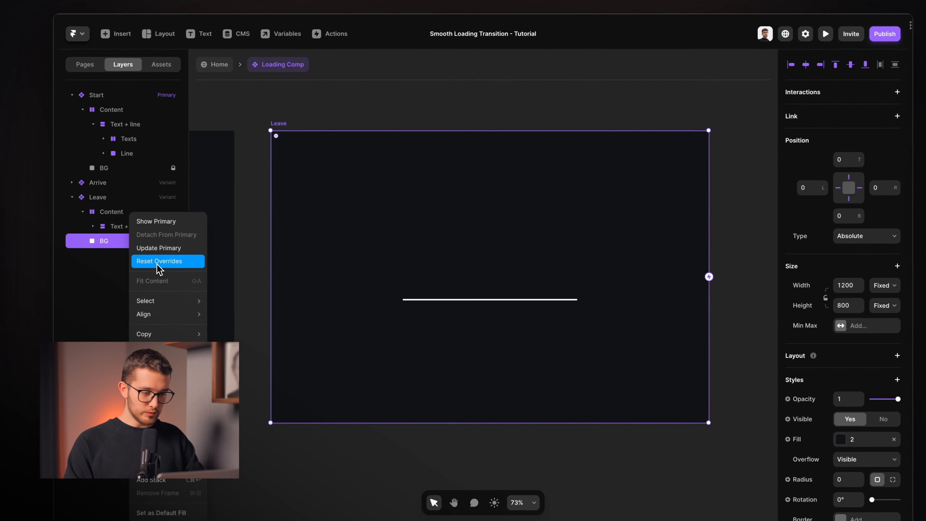
left_click(159, 262)
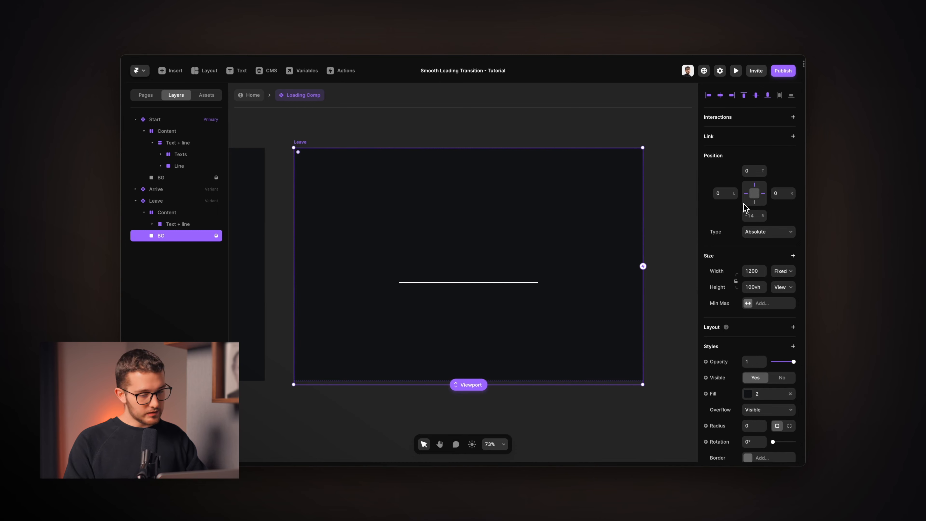
Set the height of the Leave variant's BG to 1vh
left_click(749, 289)
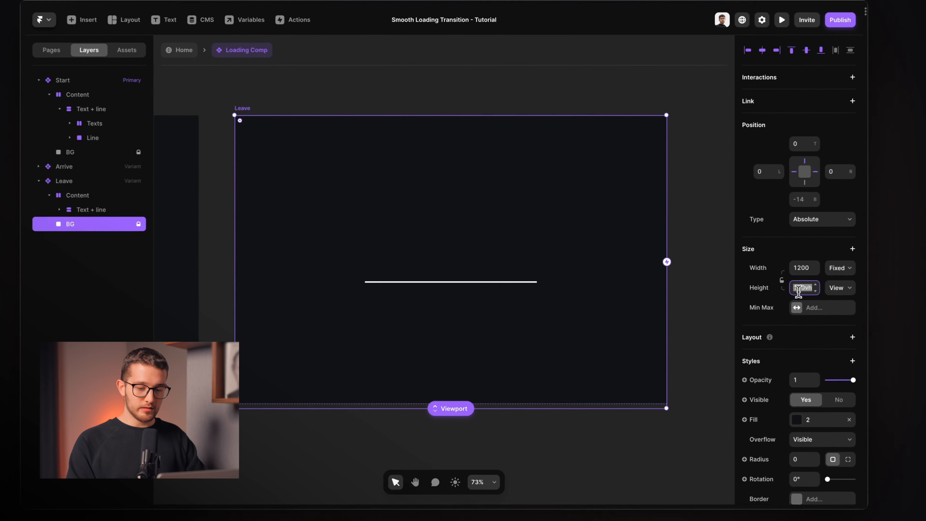
type("1")
key("Return")
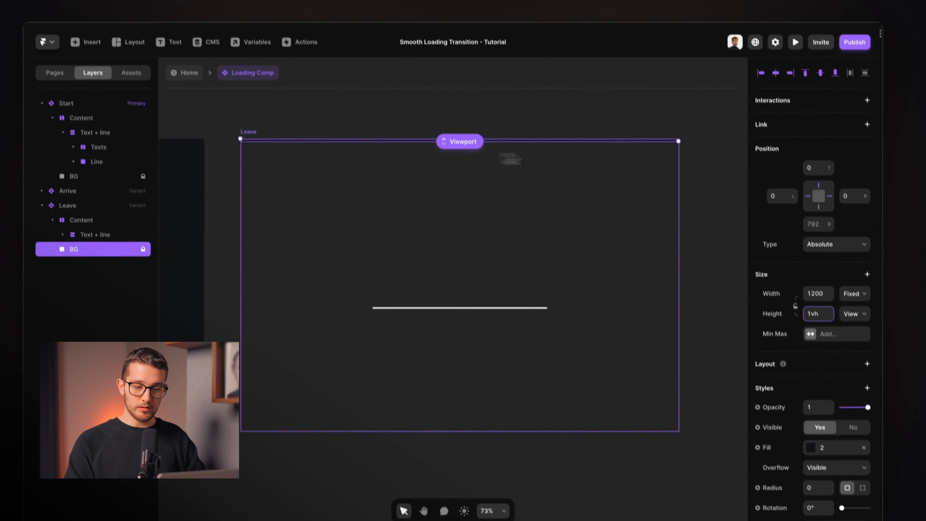
scroll(480, 157, "up", 3)
scroll(480, 156, "up", 1)
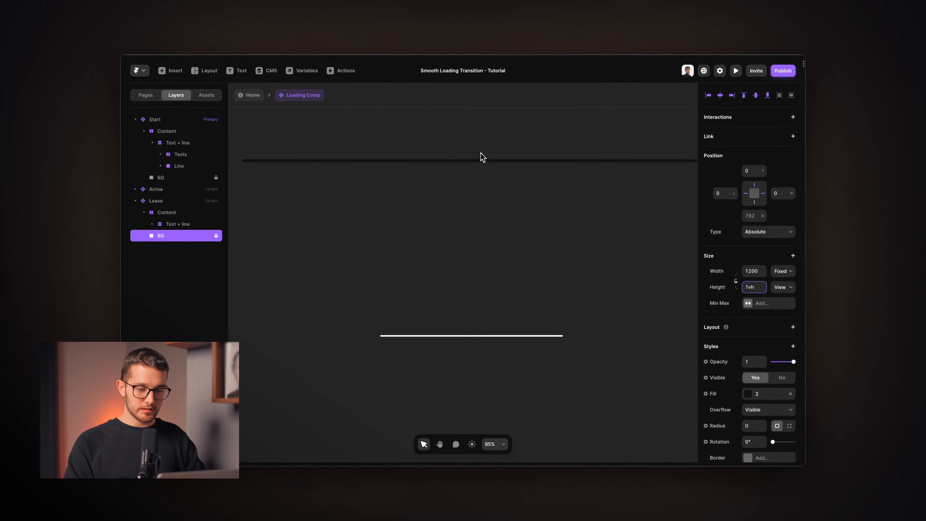
scroll(518, 172, "down", 3)
scroll(518, 165, "right", 1)
scroll(519, 166, "up", 1)
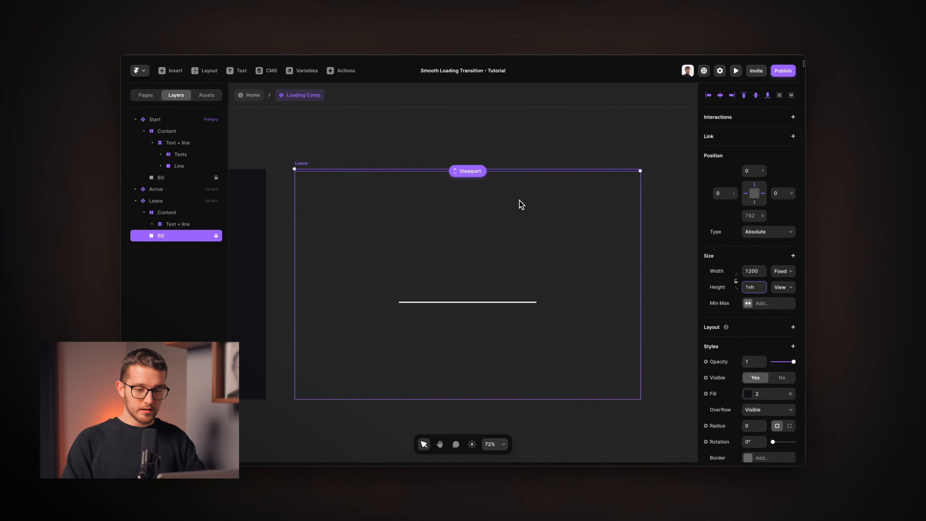
Move Leave's BG above the frame by setting its top position to -100
left_click(754, 170)
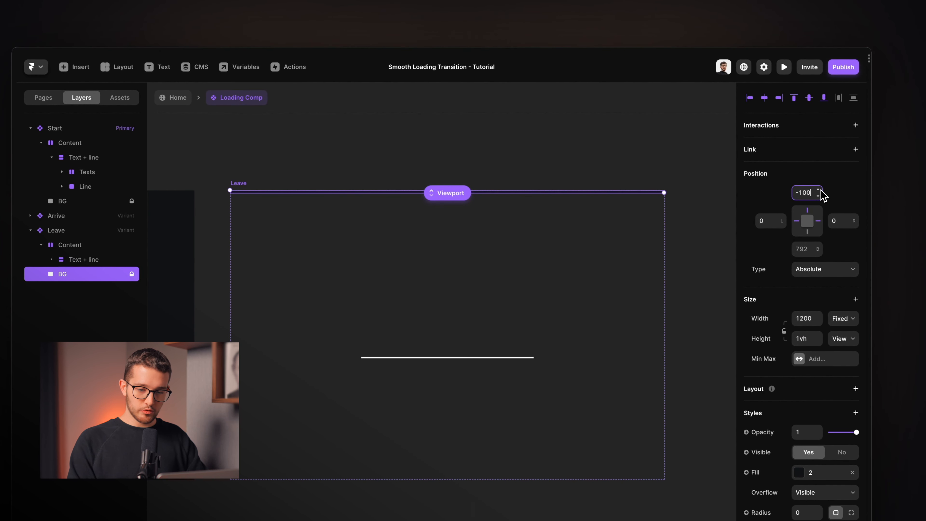
key("Return")
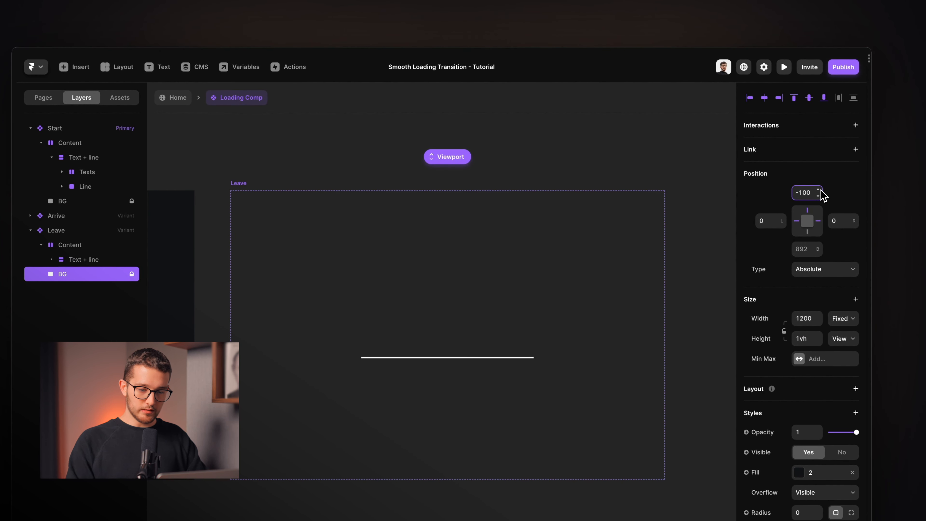
left_click(579, 204)
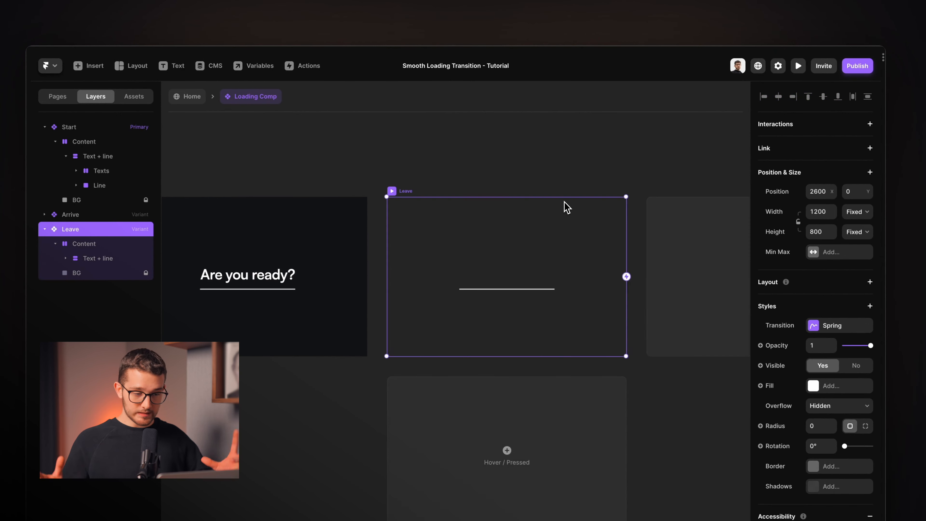
Select the Line frame in the Leave variant and make it fully transparent through its opacity
scroll(531, 226, "up", 5)
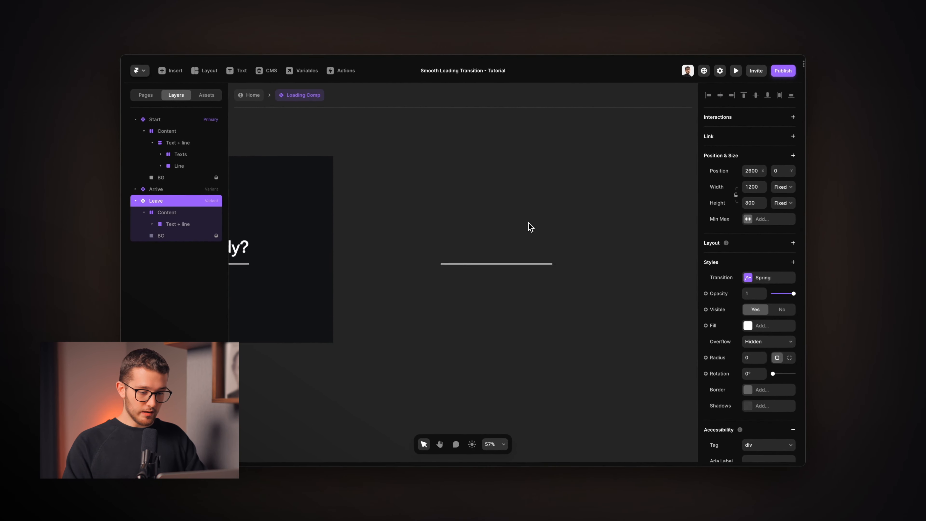
scroll(529, 227, "right", 1)
left_click(425, 257, "super")
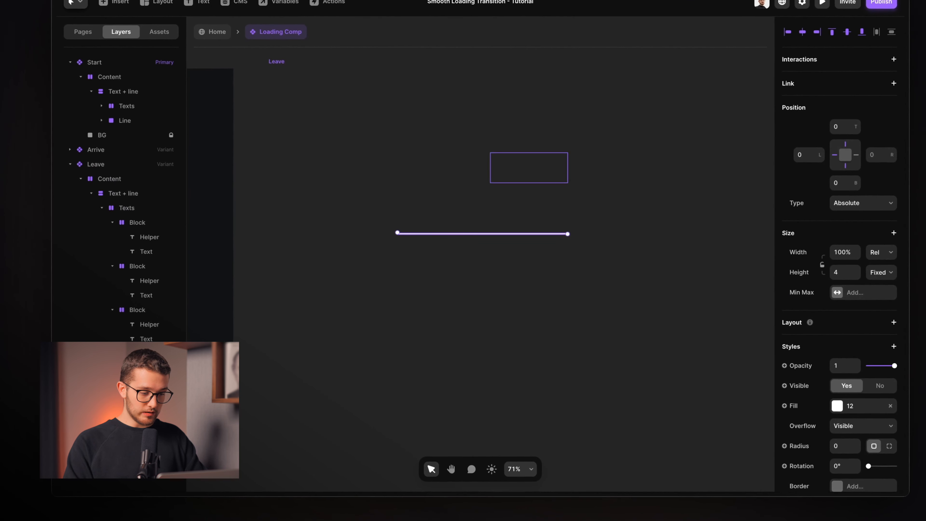
key("Escape")
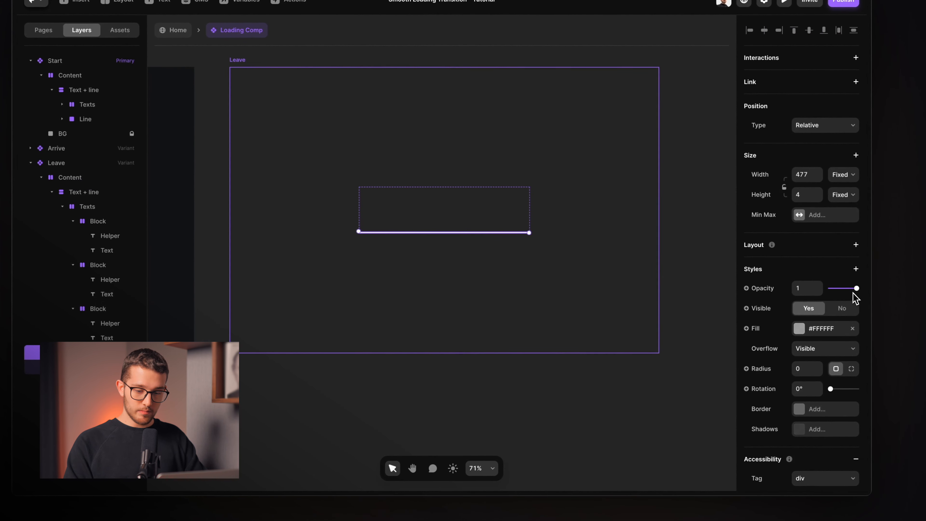
left_click(630, 301)
scroll(562, 277, "down", 3)
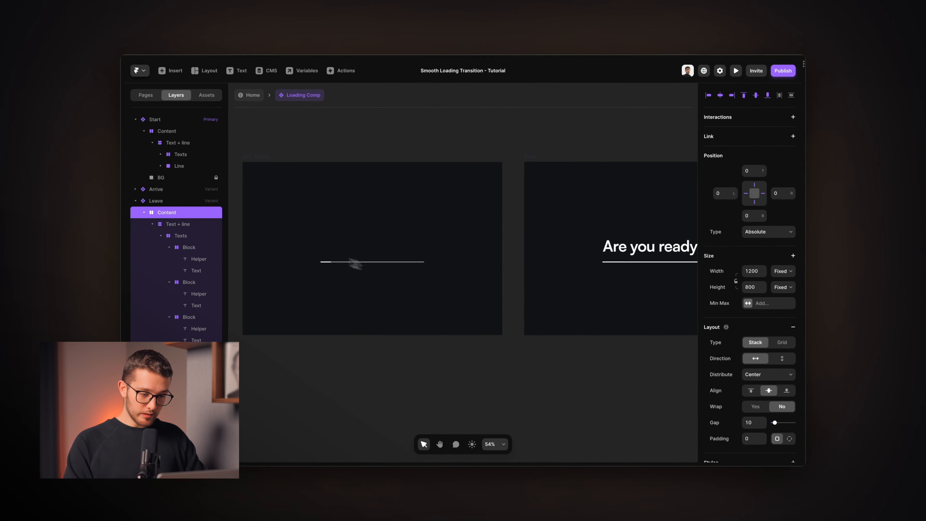
Select all Helper and Text layers in Start's three blocks and examine the additional style options, including Filters
left_click(327, 248, "super")
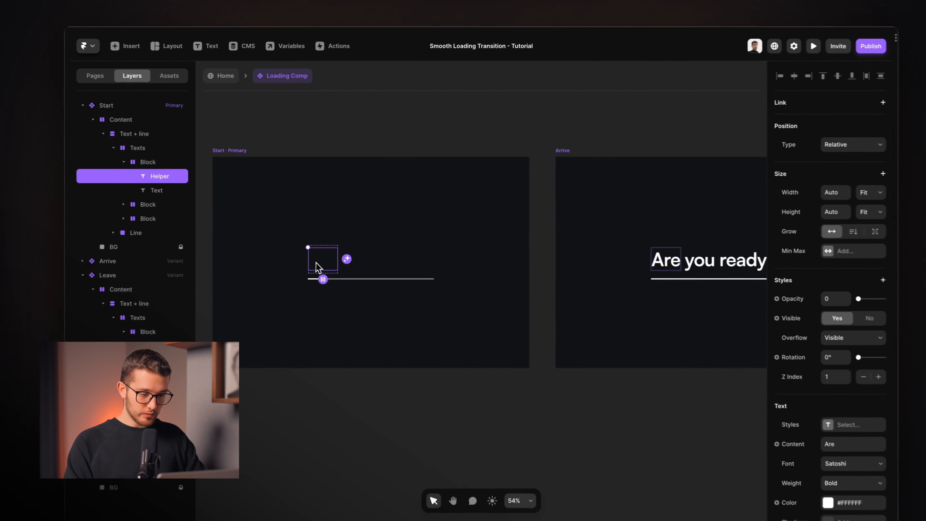
scroll(327, 248, "up", 3)
scroll(327, 248, "left", 1)
left_click(115, 205)
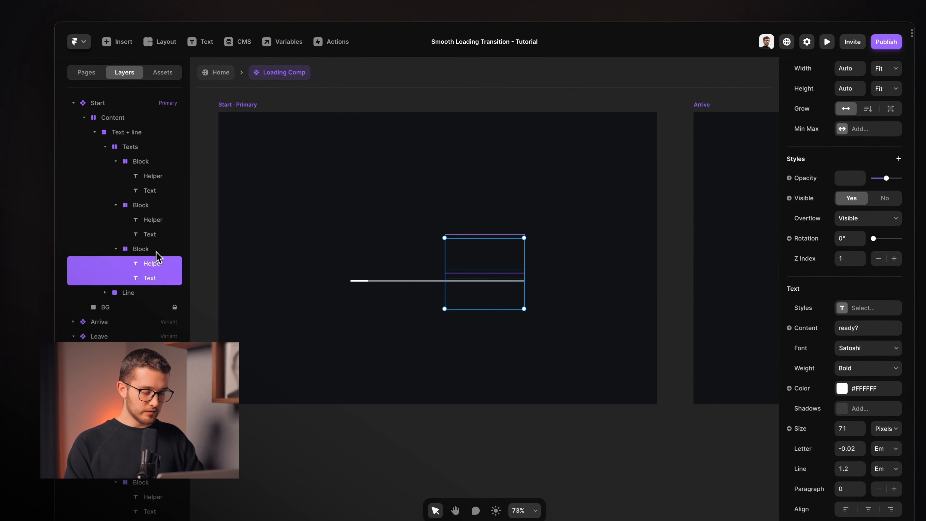
left_click(162, 234, "shift")
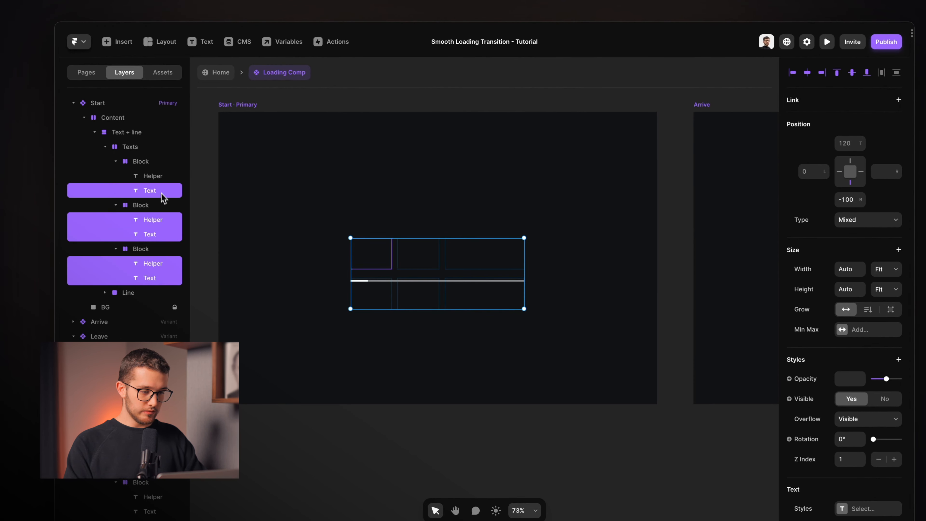
left_click(161, 176, "shift")
left_click(899, 359)
mouse_move(886, 387)
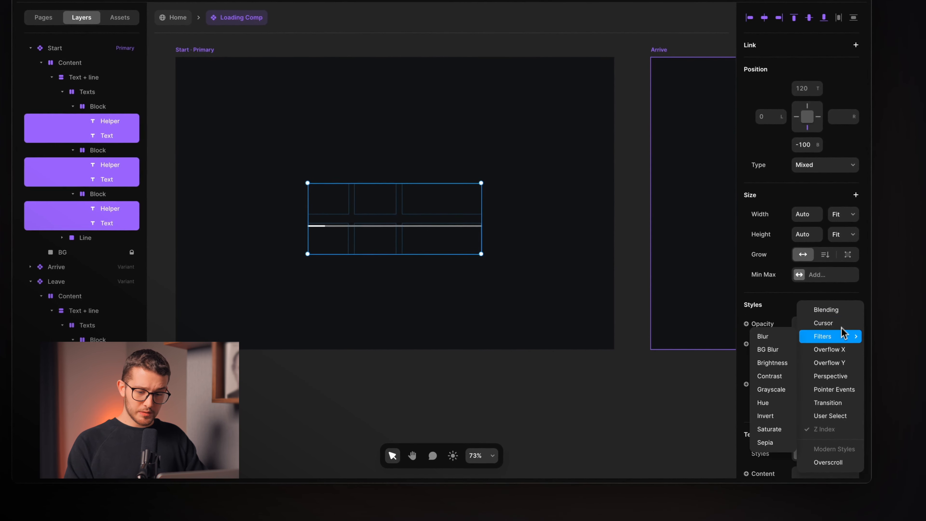
left_click(833, 349)
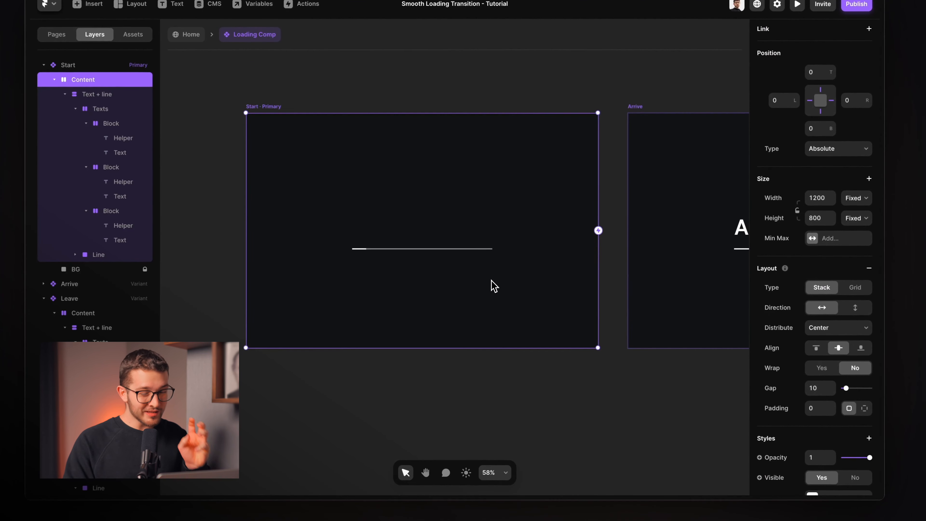
Connect the Start variant to Arrive with an Appear interaction and a 0.5 s delay
scroll(494, 294, "right", 2)
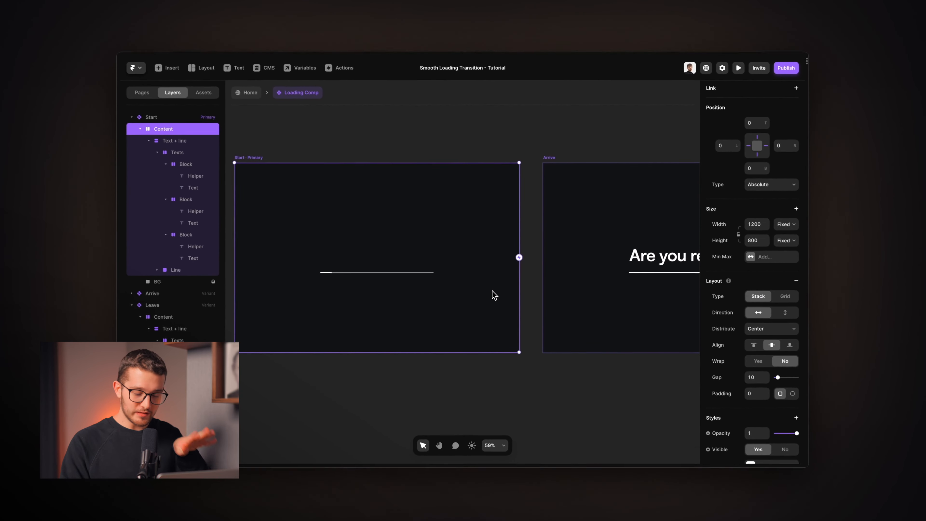
scroll(494, 286, "right", 2)
scroll(494, 296, "right", 5)
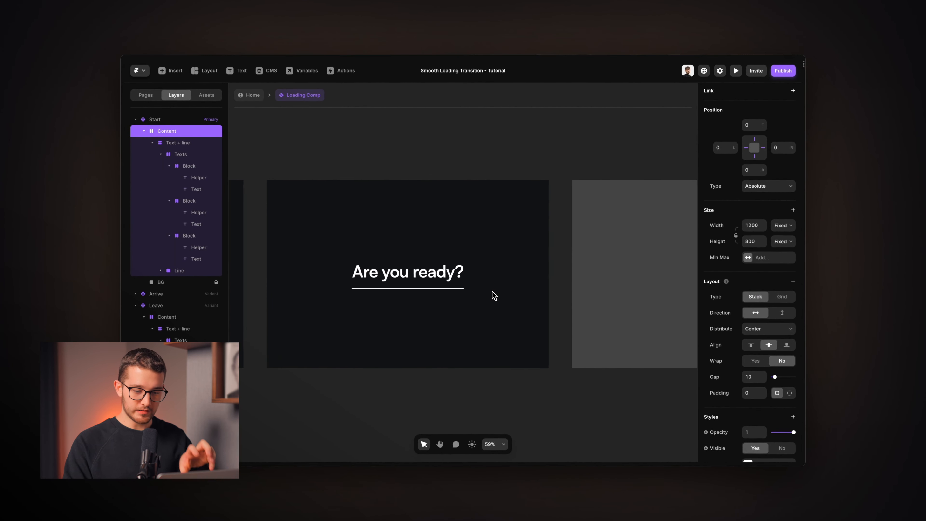
scroll(494, 295, "right", 2)
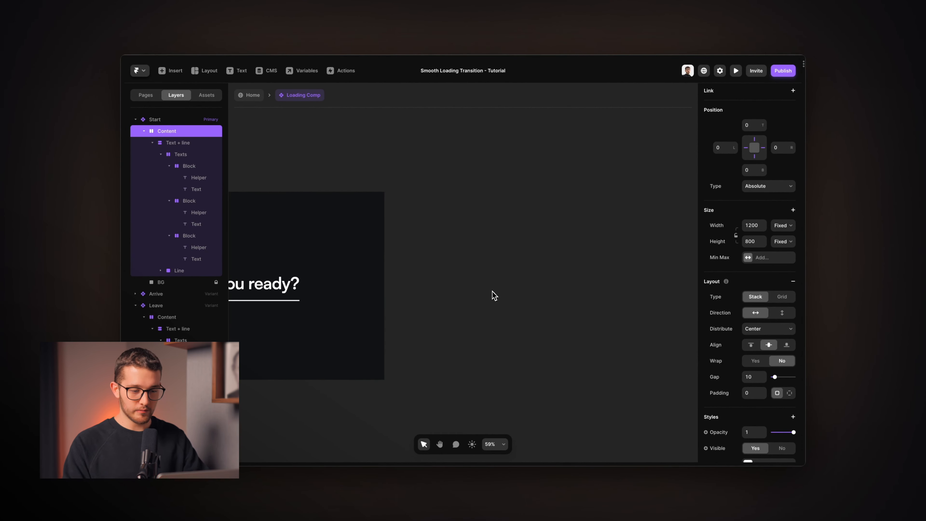
scroll(494, 295, "left", 3)
scroll(494, 295, "down", 3)
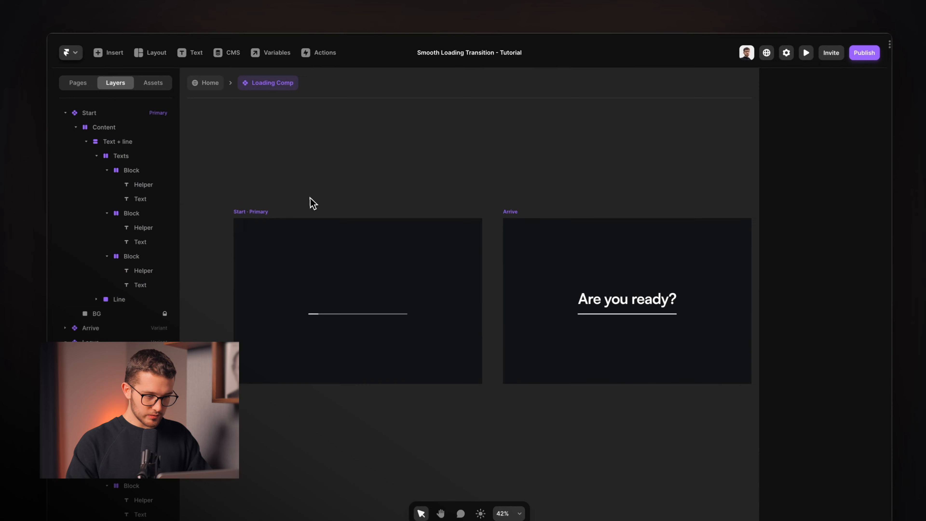
left_click(251, 213)
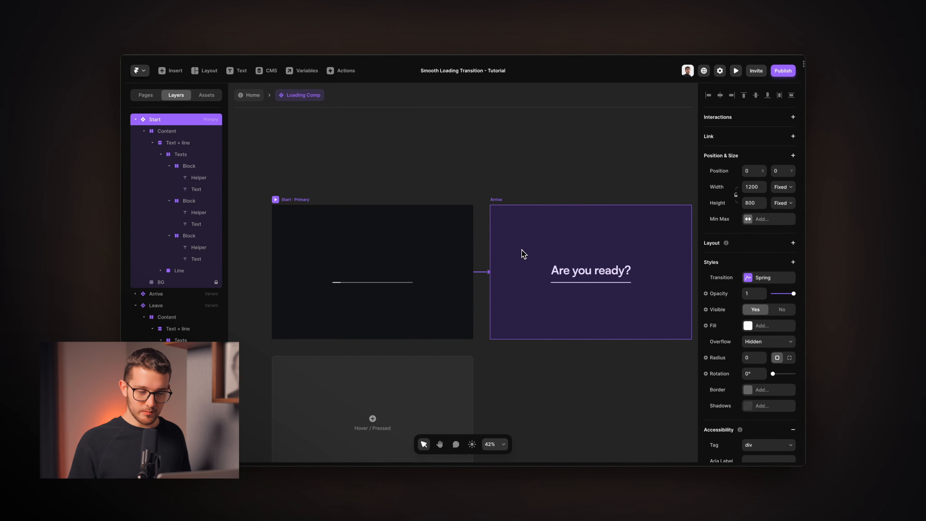
mouse_move(521, 251)
left_mouse_down()
mouse_move(494, 248)
mouse_move(533, 249)
left_mouse_up()
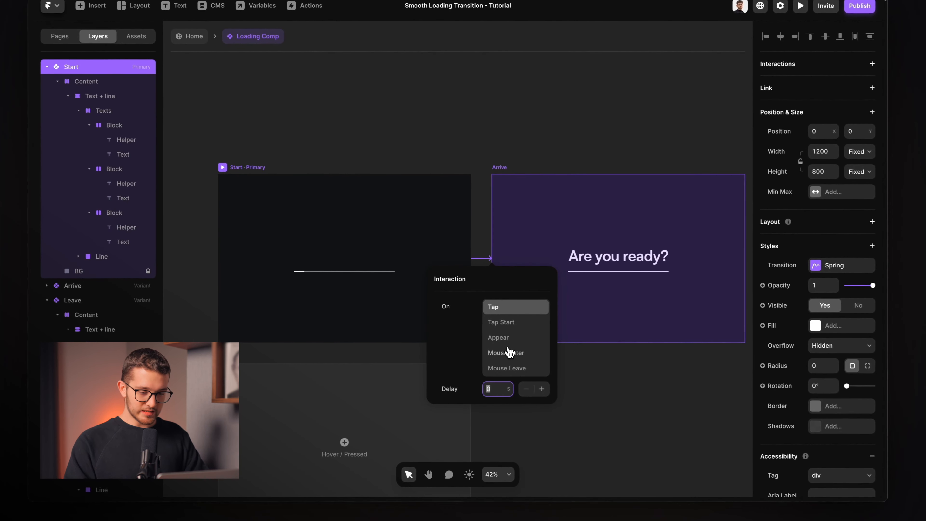
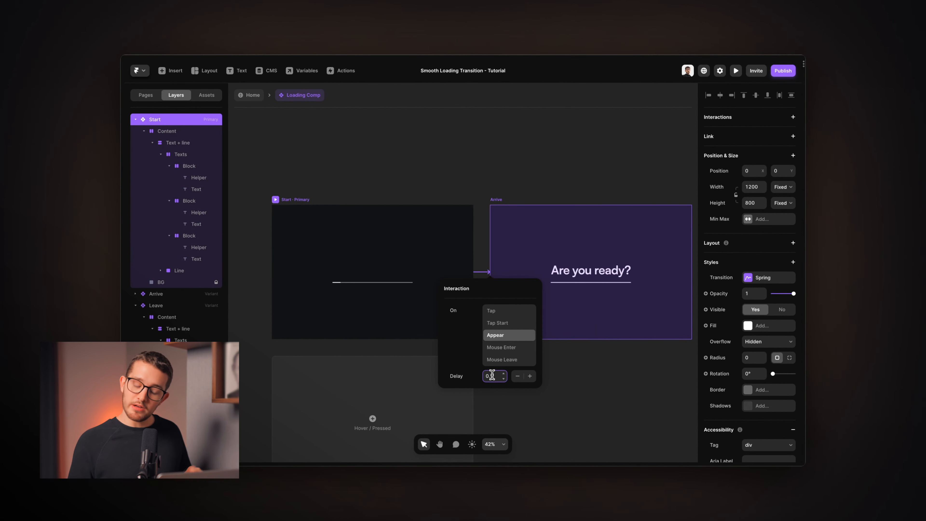
double_click(493, 375)
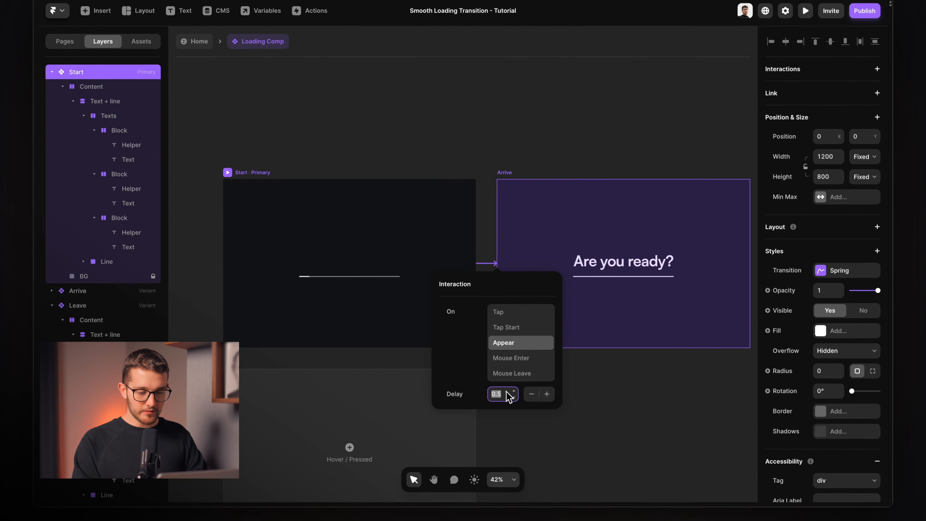
left_click(483, 224)
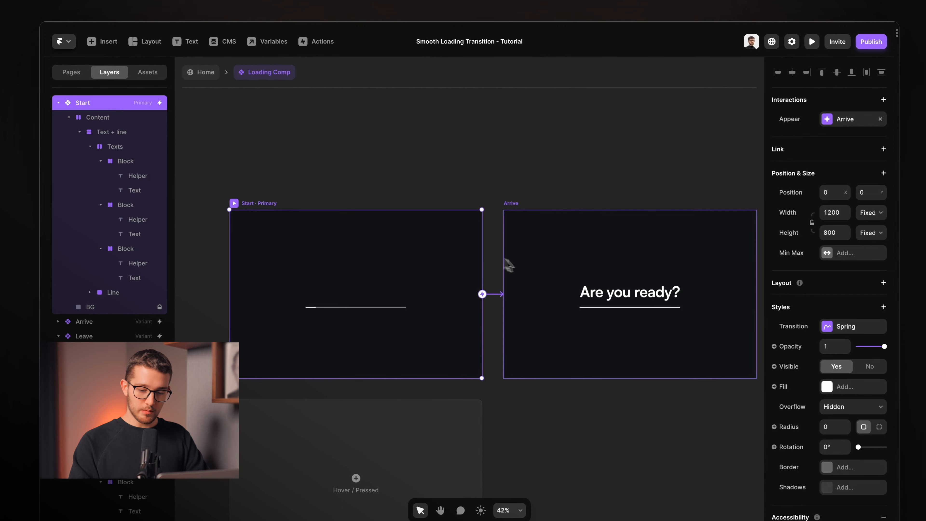
Set Start's transition to Ease with the Bezier curve 0.59, 0.25, 0.12, 1.17 copied from the note and a time of 1 s
left_click(846, 327)
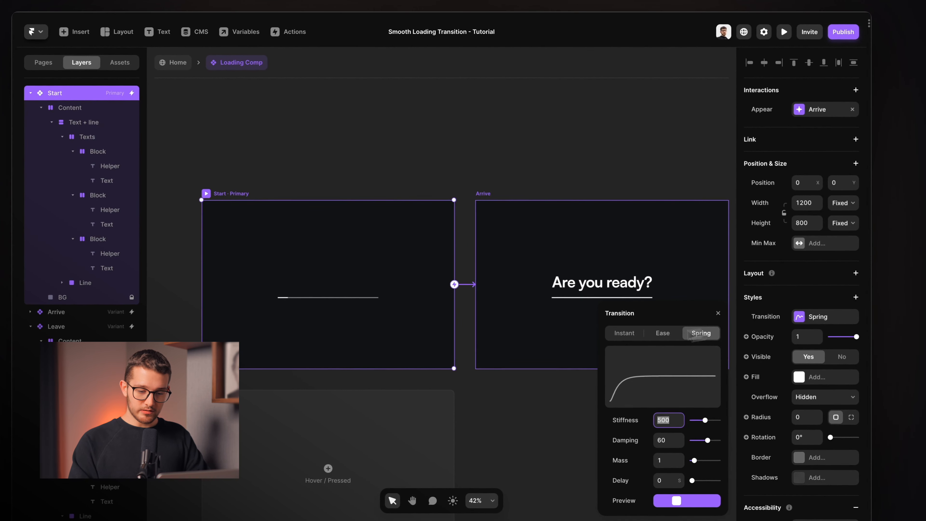
left_click_drag(664, 321, 544, 169)
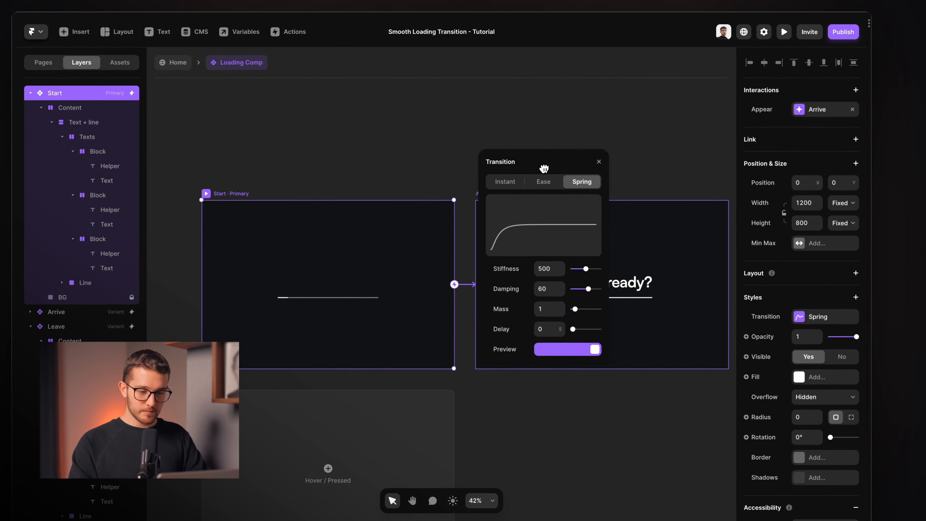
left_click(548, 182)
key("super+Tab")
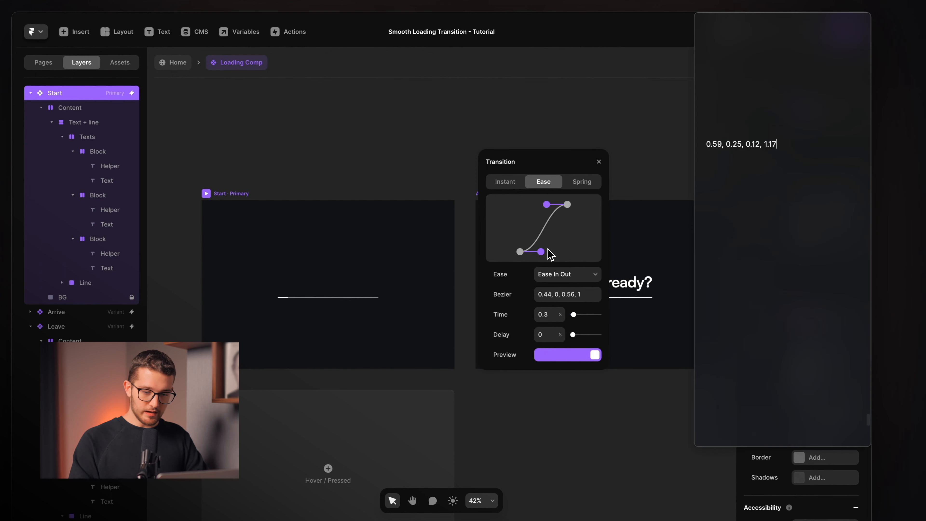
left_click(764, 140)
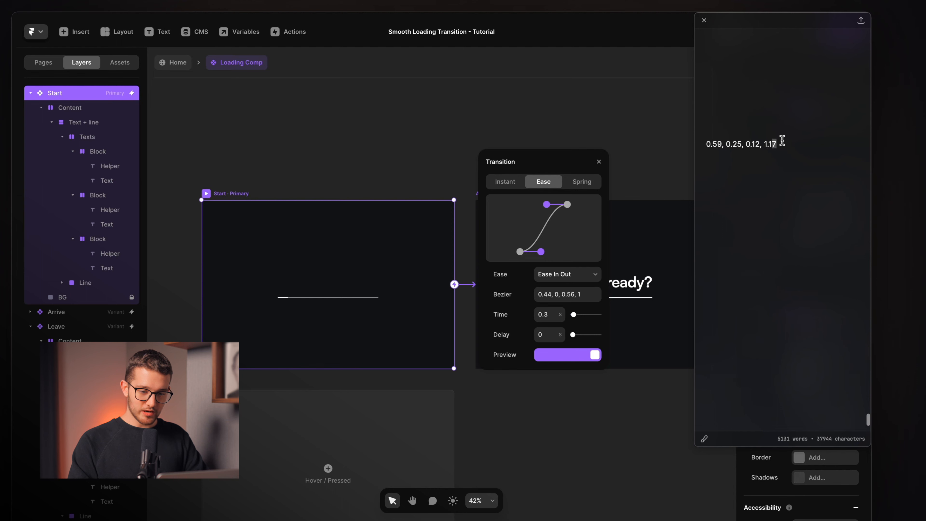
left_click(690, 140)
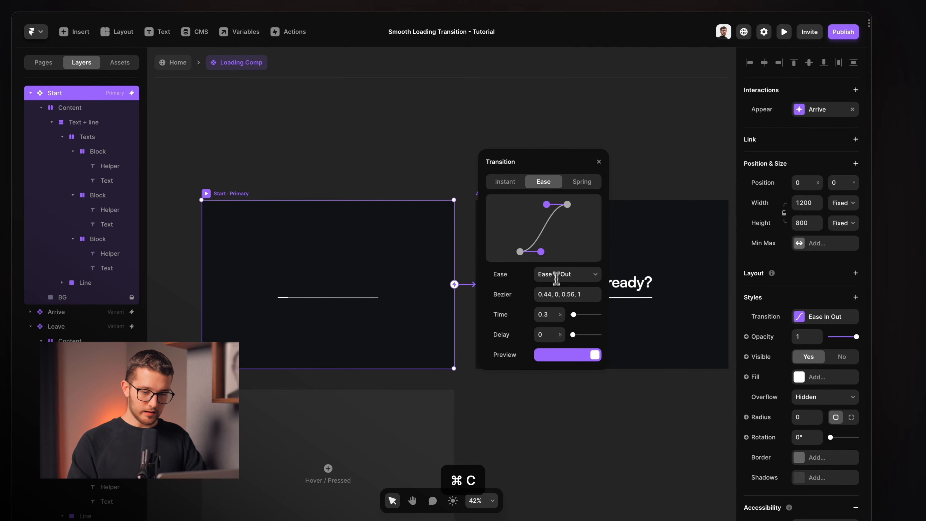
left_click(553, 293)
type("0.59, 0.25, 0.12, 1.17")
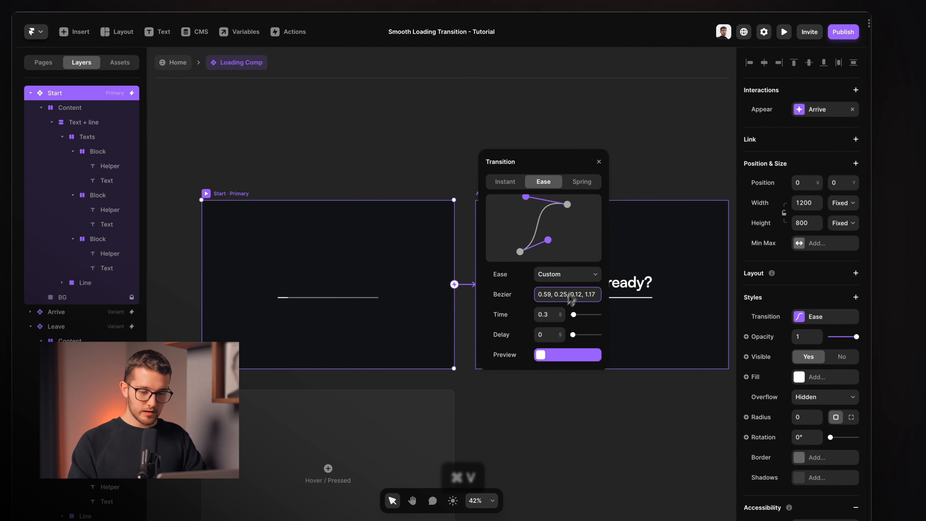
left_click(562, 355)
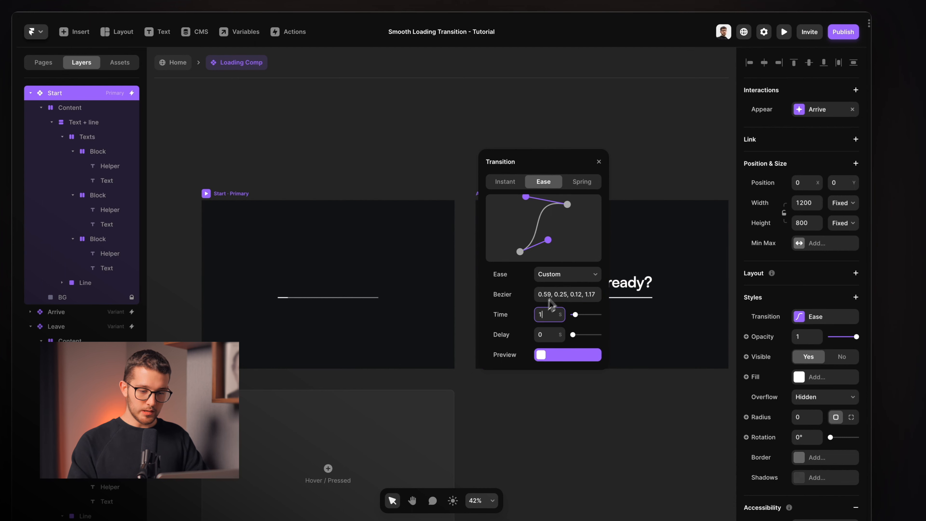
Connect Arrive to Leave with an Appear interaction delayed 2 s, and remove Leave's Appear interaction leading back to Arrive
scroll(522, 180, "right", 5)
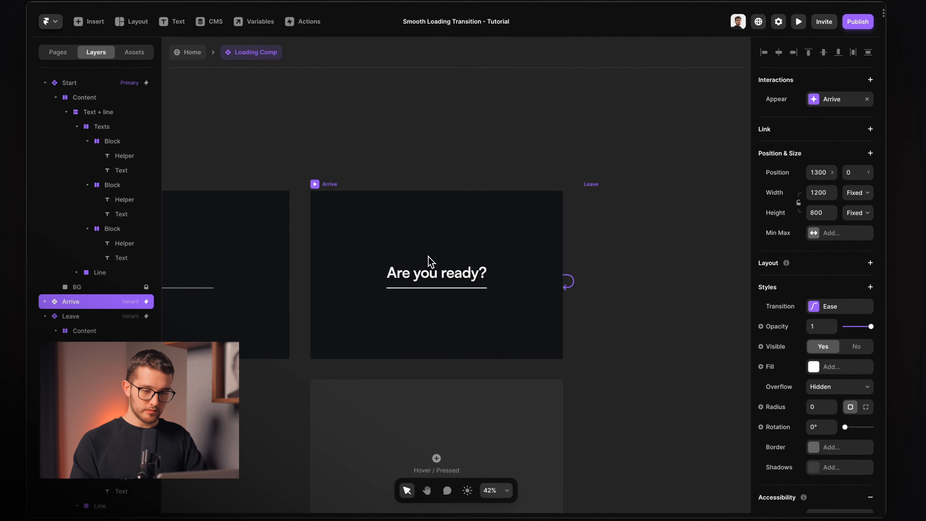
left_click_drag(562, 274, 619, 272)
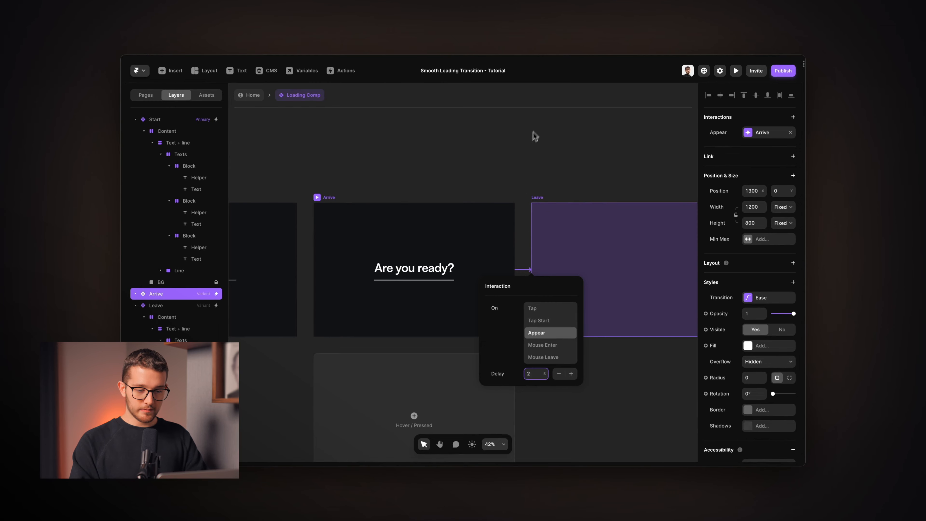
scroll(543, 227, "right", 2)
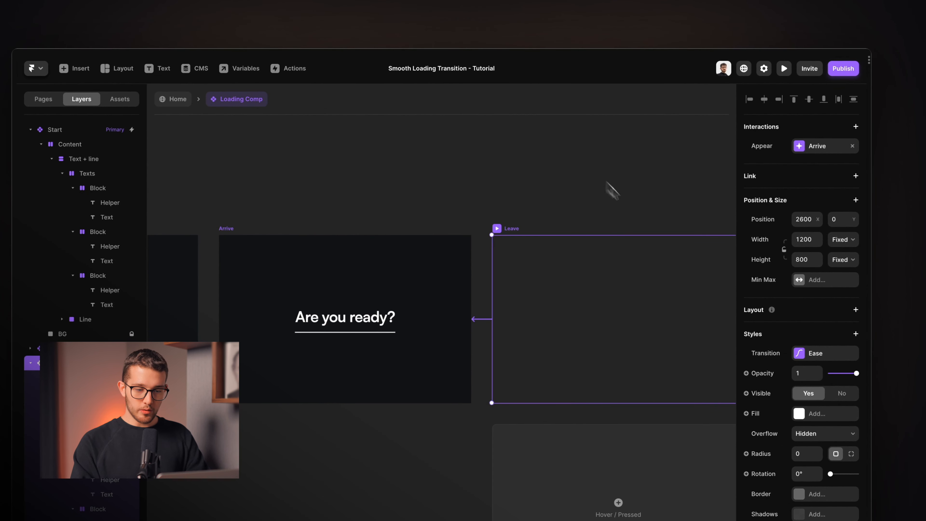
scroll(587, 250, "right", 2)
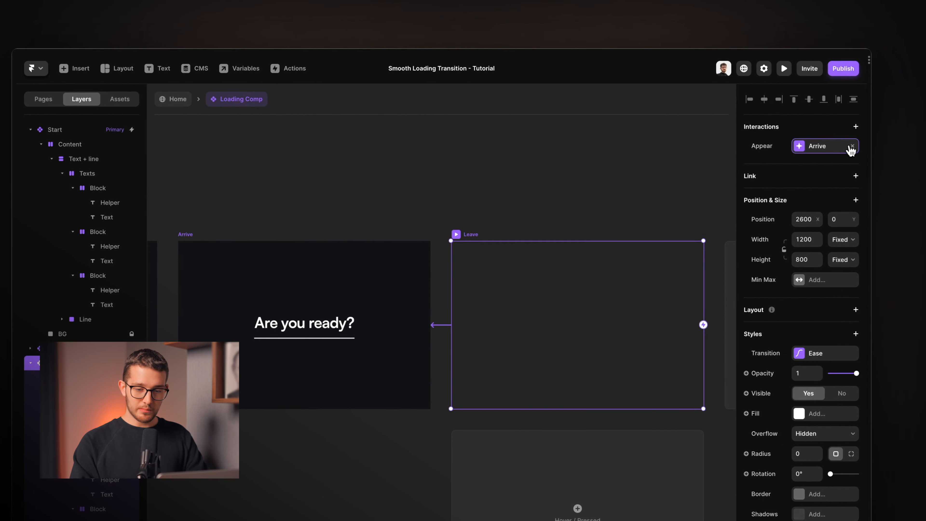
left_click(852, 146)
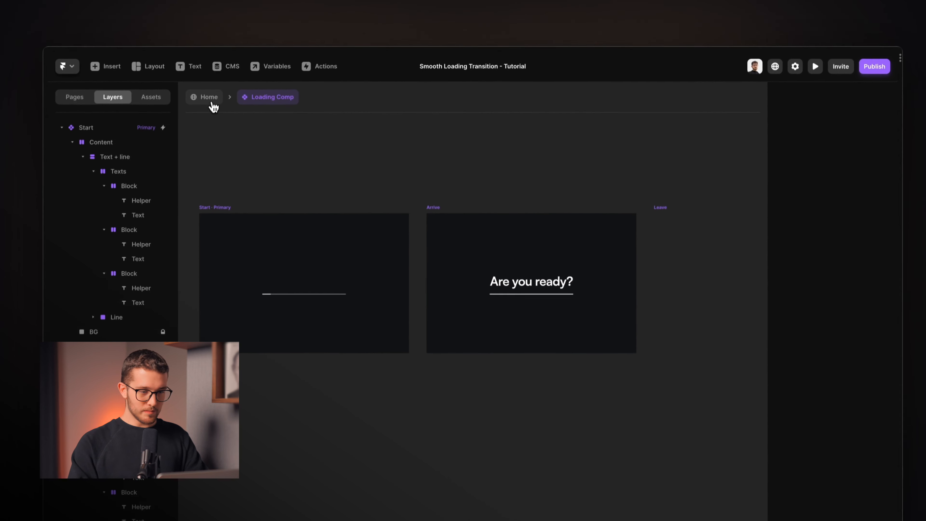
Return to the Home page and set the Z Index of the desktop Loading Comp to 10 so it covers the Nav
left_click(210, 99)
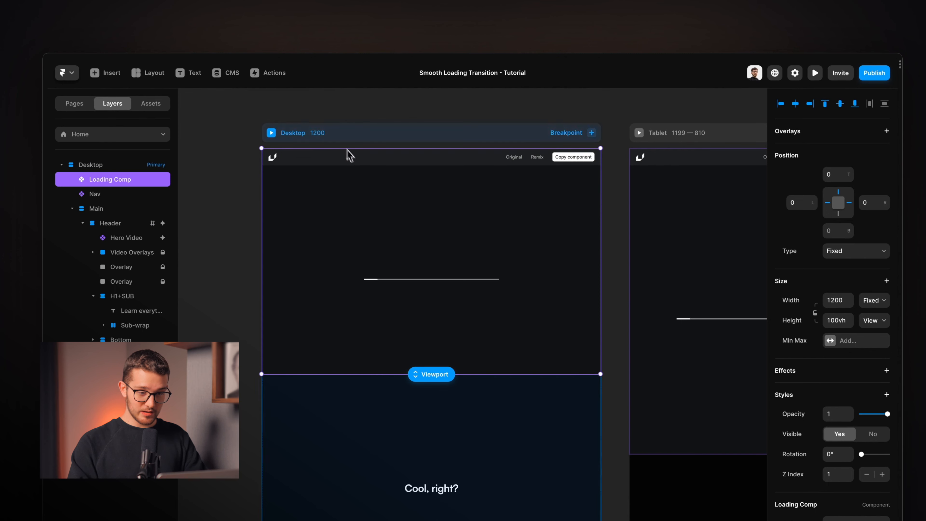
scroll(357, 267, "up", 2)
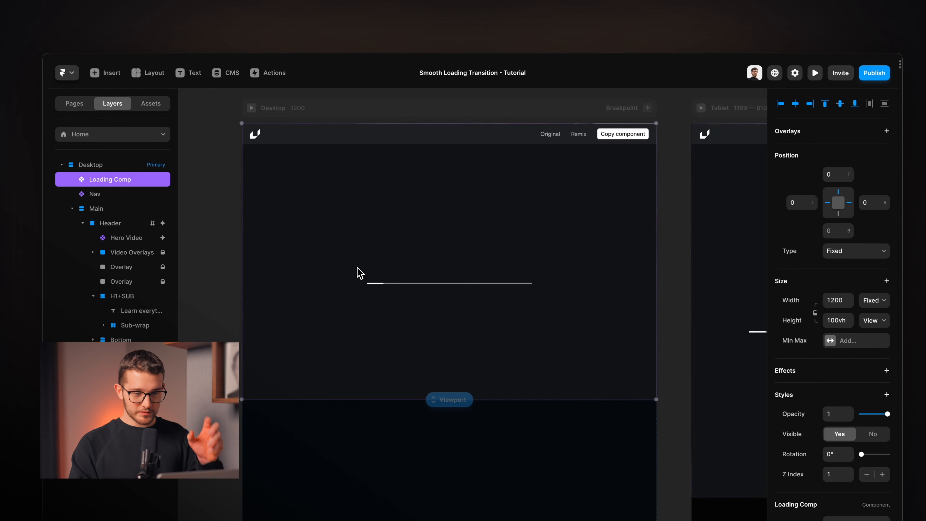
scroll(357, 268, "up", 1)
left_click(346, 156)
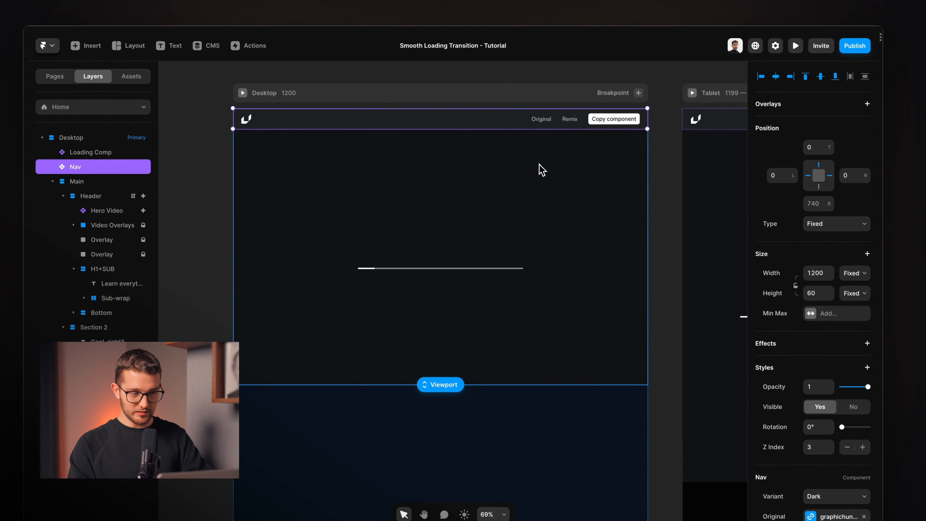
left_click(499, 224)
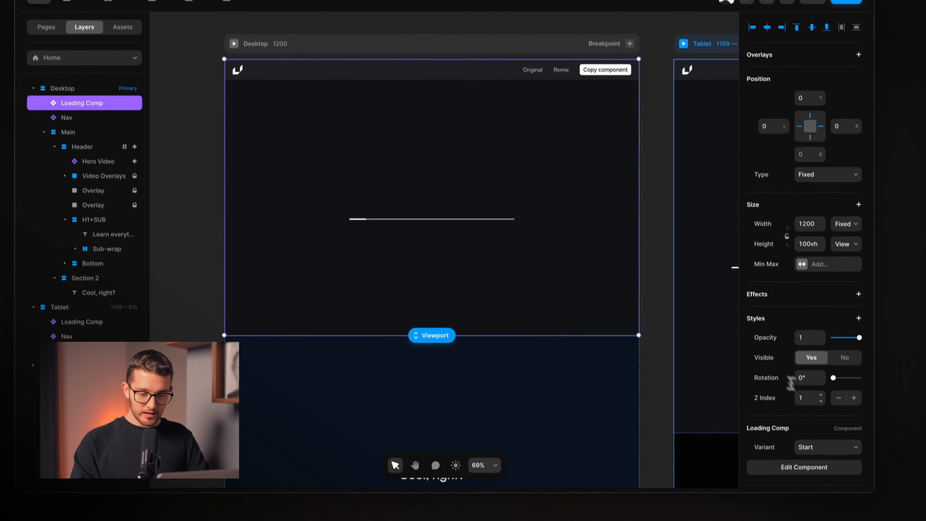
left_click(845, 459)
type("10")
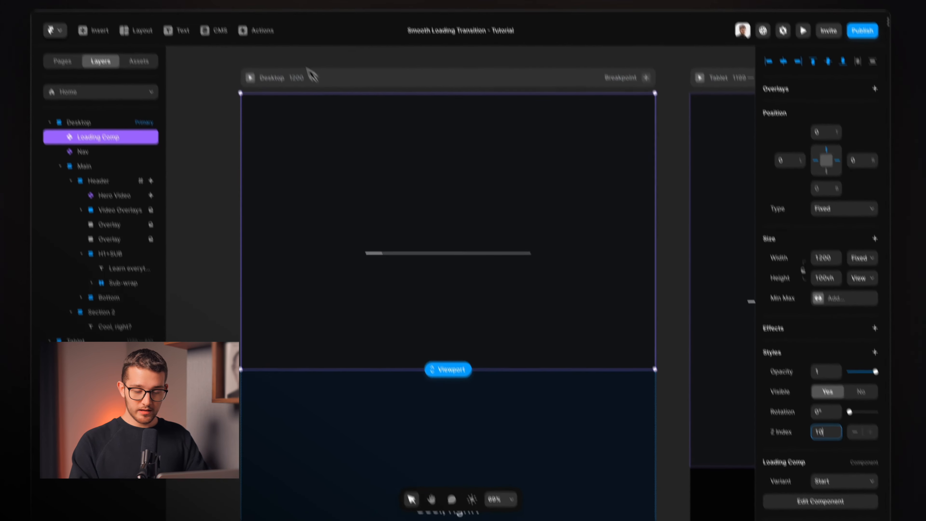
Preview the Desktop breakpoint and reload it several times to examine the loading transition
left_click(258, 124)
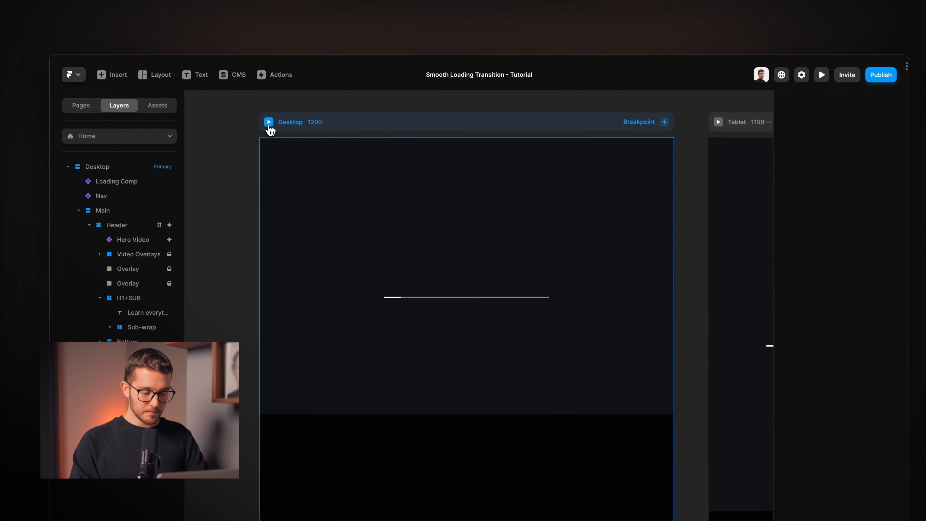
left_click(269, 122)
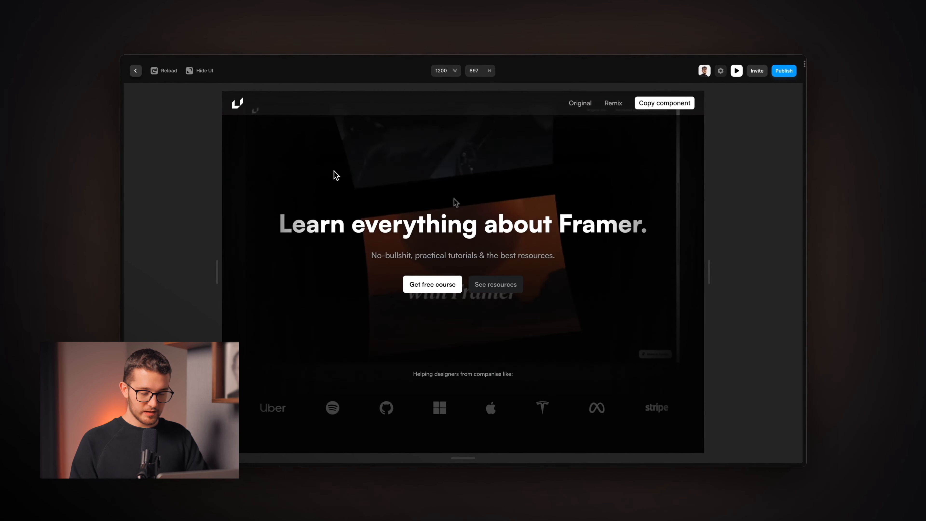
key("super+r")
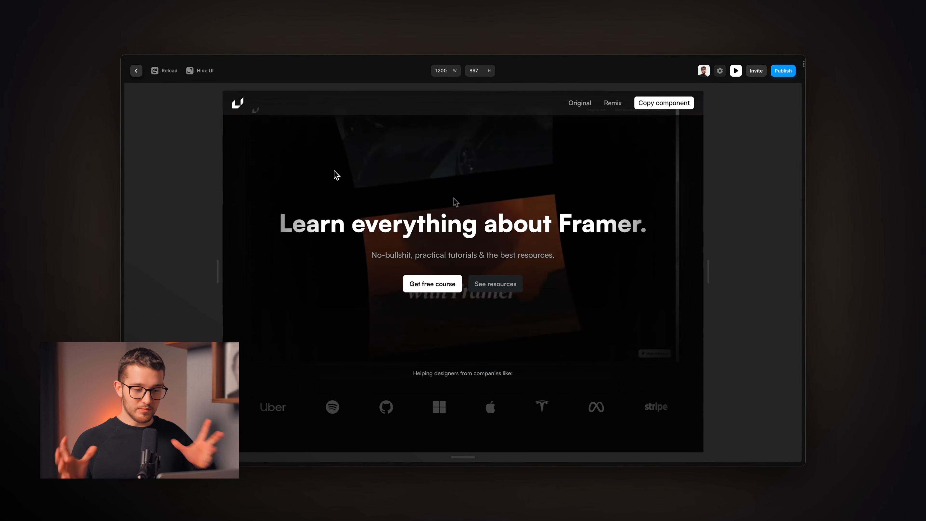
key("super+r")
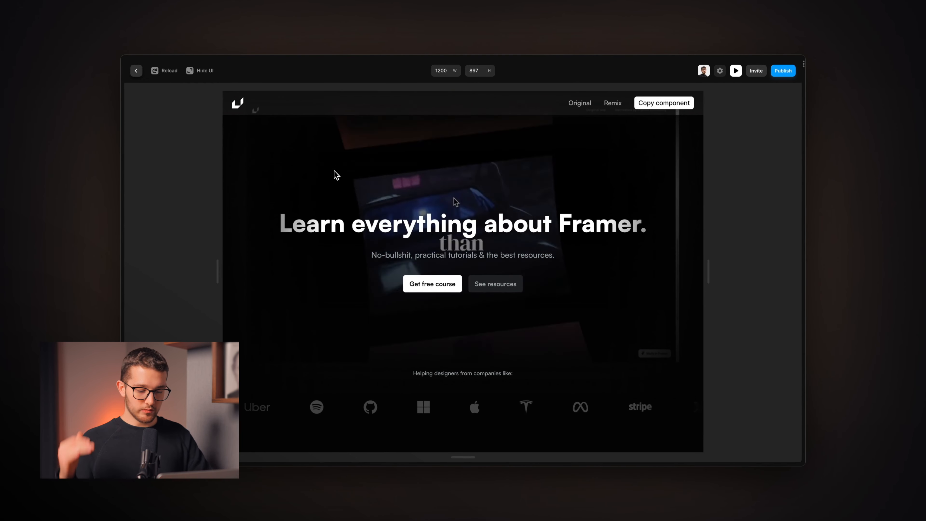
key("super+r")
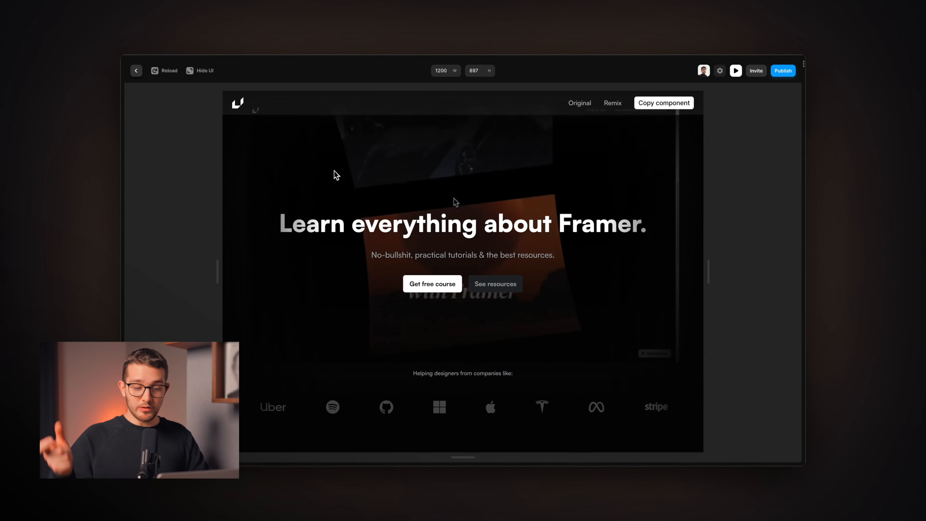
key("super+r")
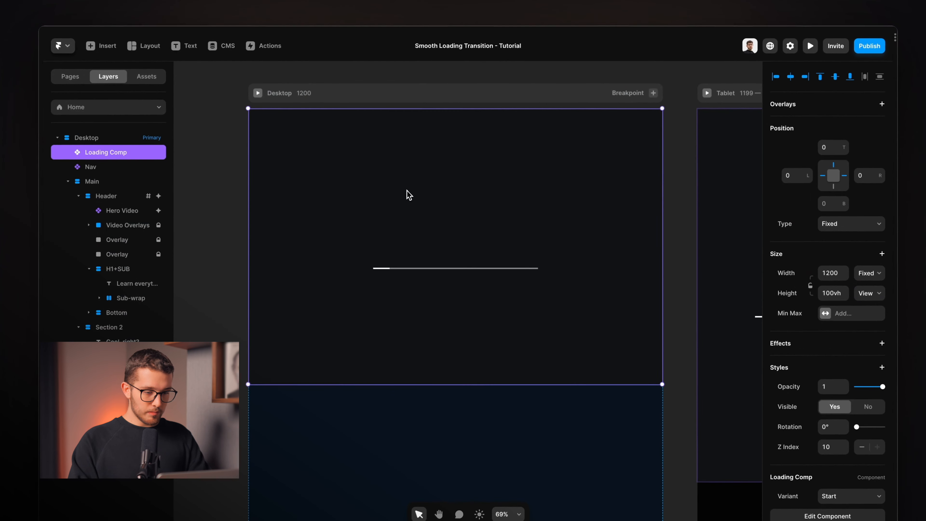
Give Start's three text Blocks and BG an Ease transition with Bezier 0.59, 0.25, 0.12, 1.17 and a time of 0.8 s in the Loading Comp
double_click(409, 196)
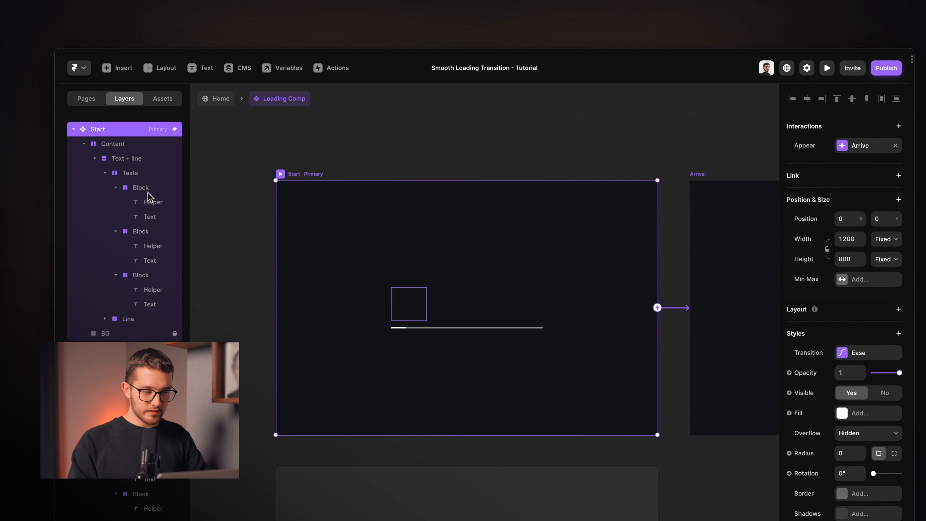
left_click(149, 190)
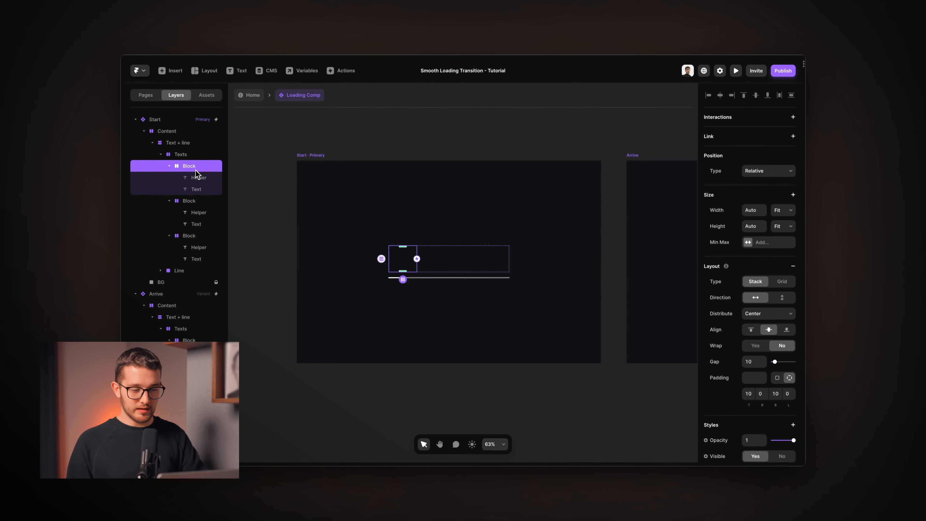
left_click(194, 202, "shift")
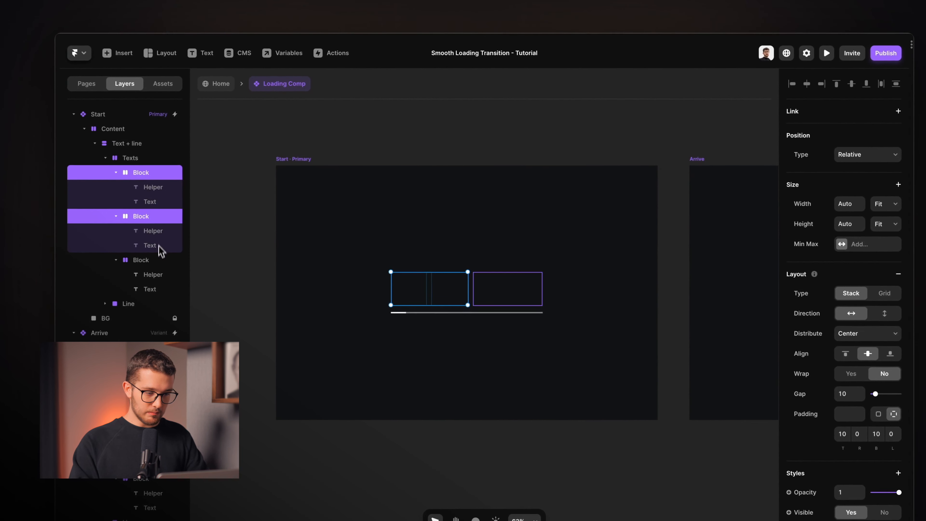
left_click(153, 260, "shift")
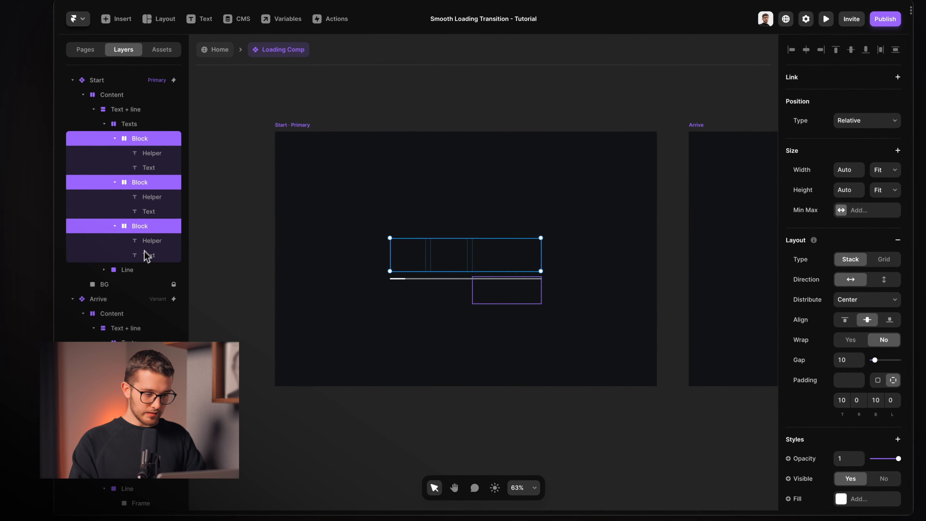
left_click(110, 286, "shift")
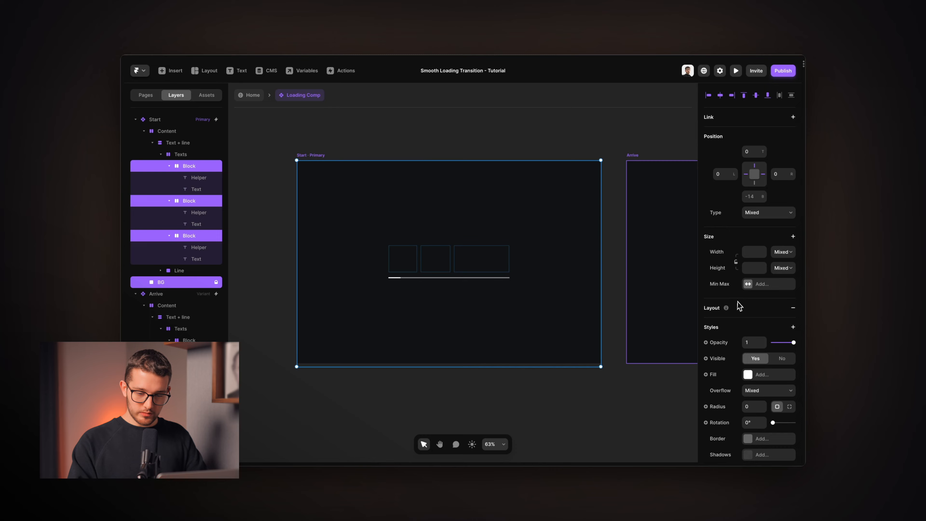
left_click(793, 327)
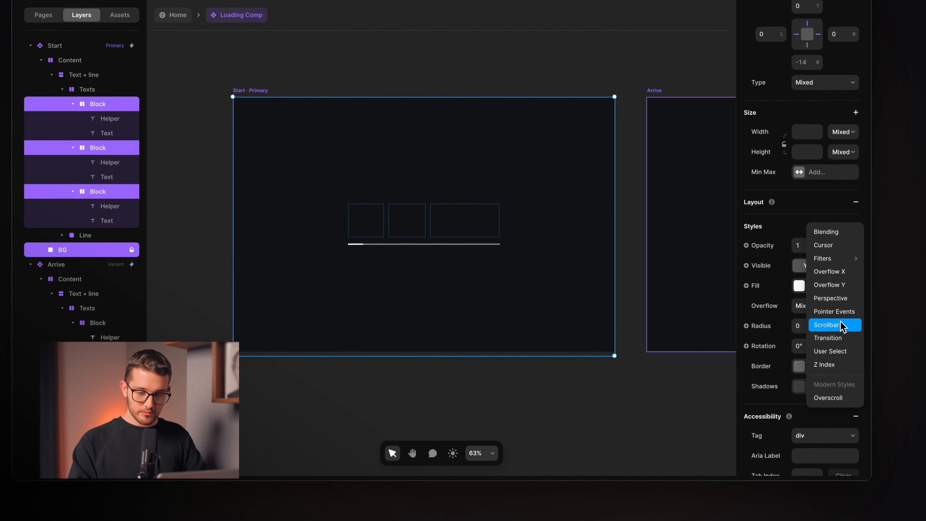
left_click(835, 338)
left_click(795, 256)
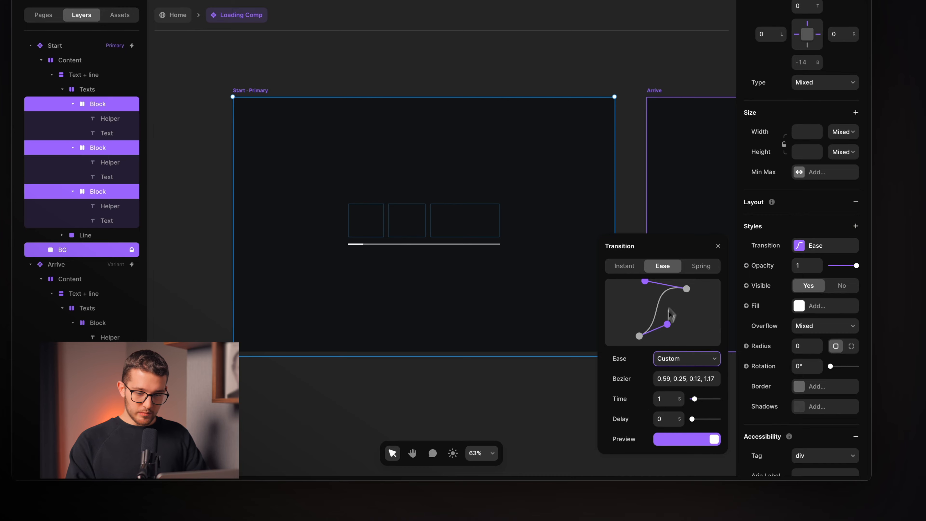
left_click(665, 398)
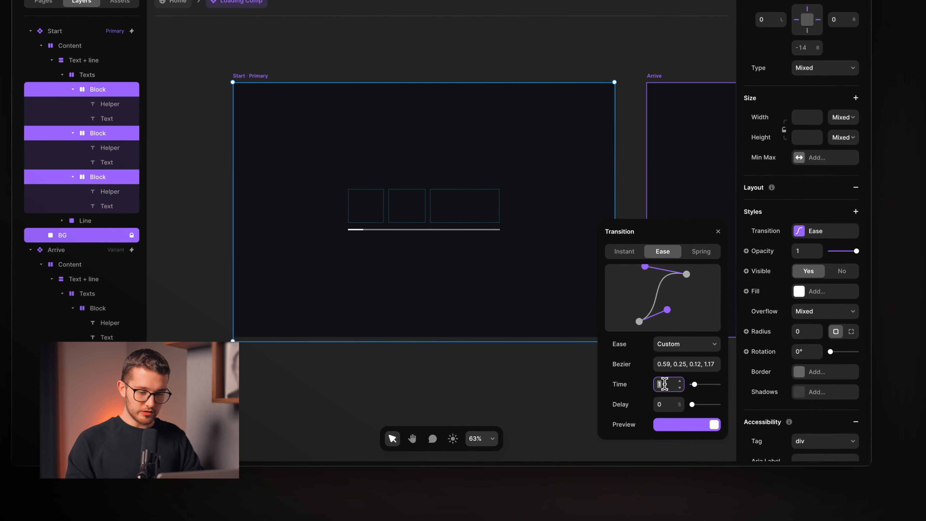
type("0.8")
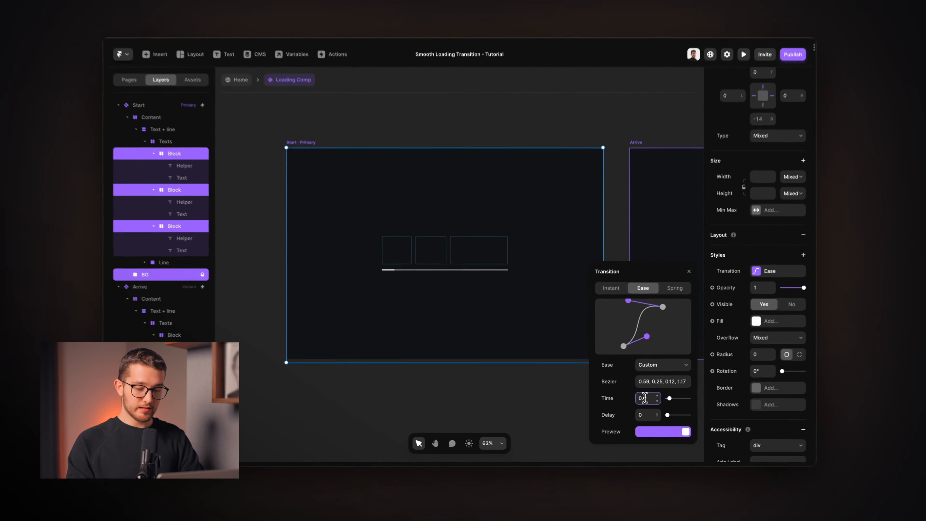
key("Return")
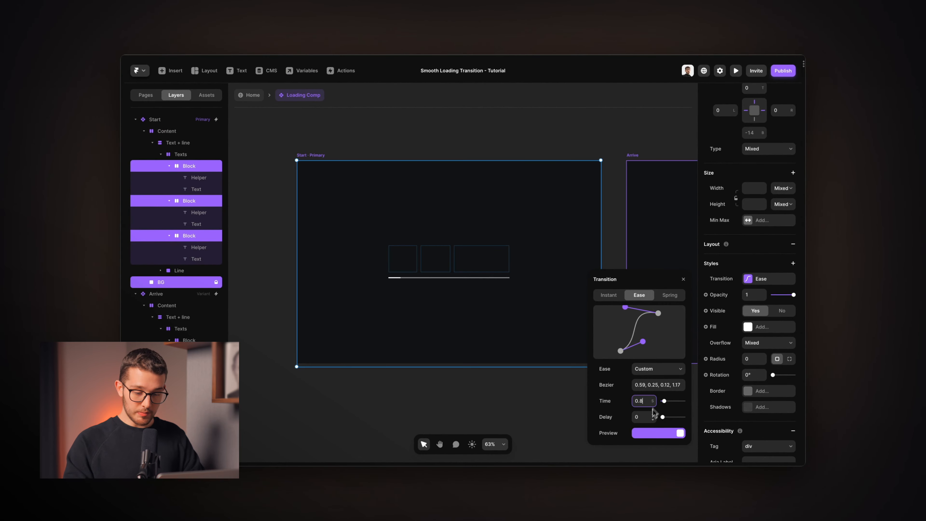
left_click(683, 279)
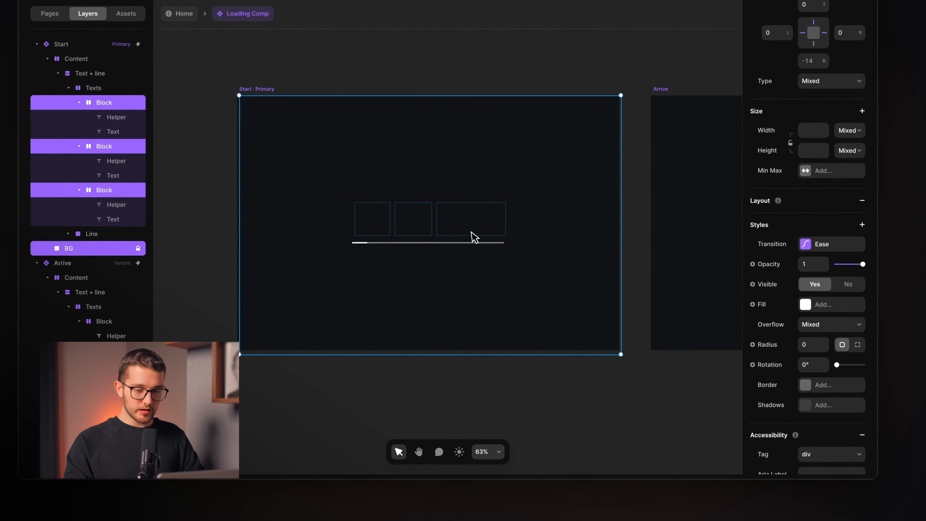
Examine the text Blocks of the Arrive variant and open the transition settings of the "Are" Block
scroll(474, 263, "right", 10)
left_click(475, 324)
left_click(505, 228)
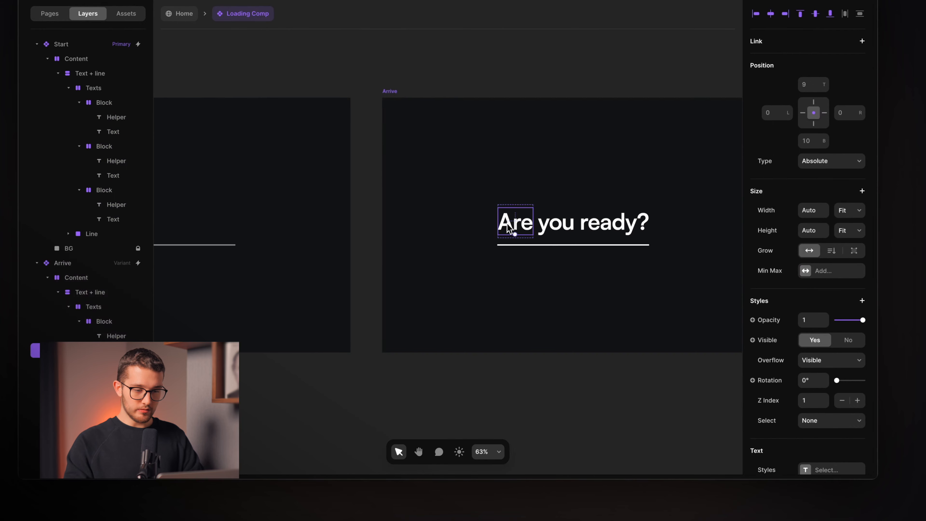
scroll(506, 234, "right", 3)
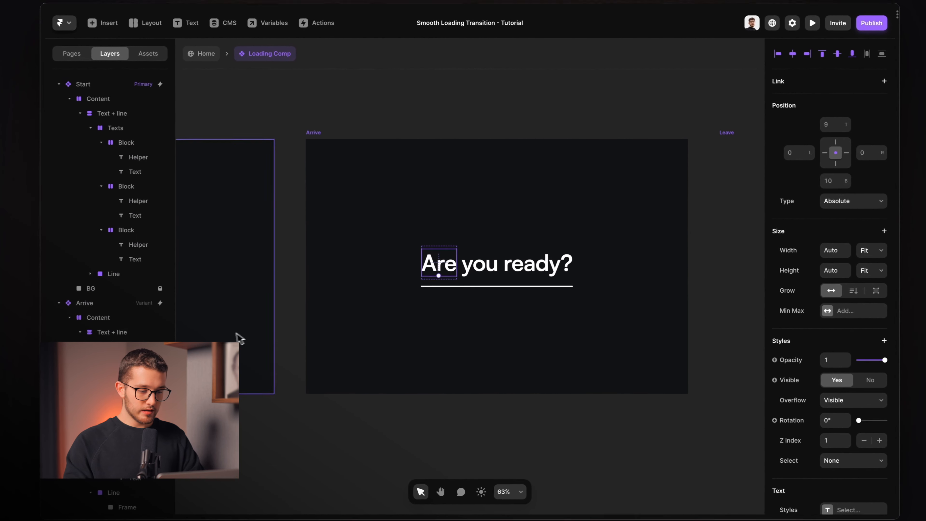
scroll(146, 339, "down", 6)
left_click(152, 138)
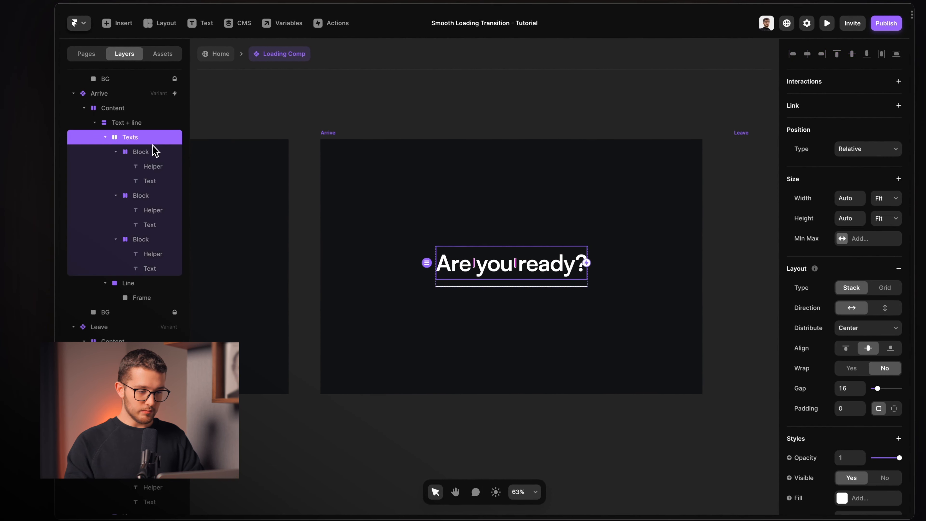
left_click(151, 152)
left_click(143, 197)
left_click(155, 153)
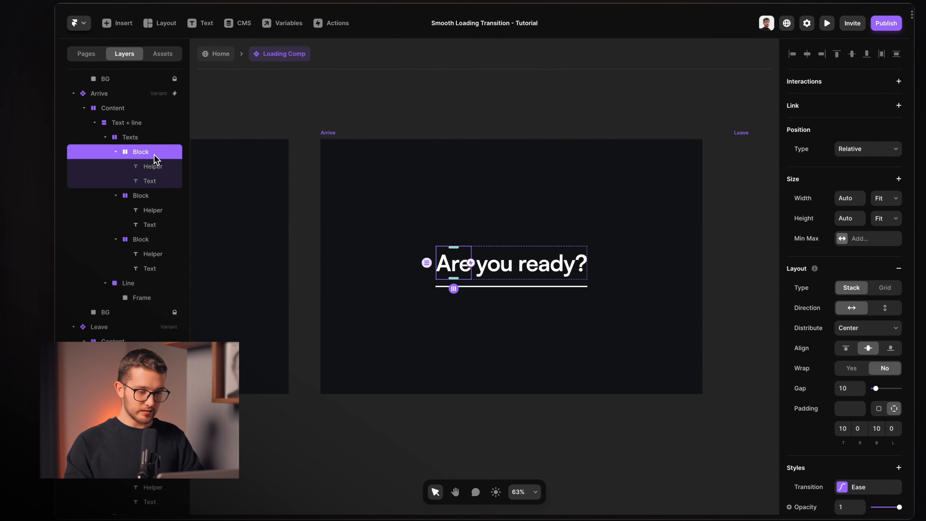
scroll(754, 310, "down", 7)
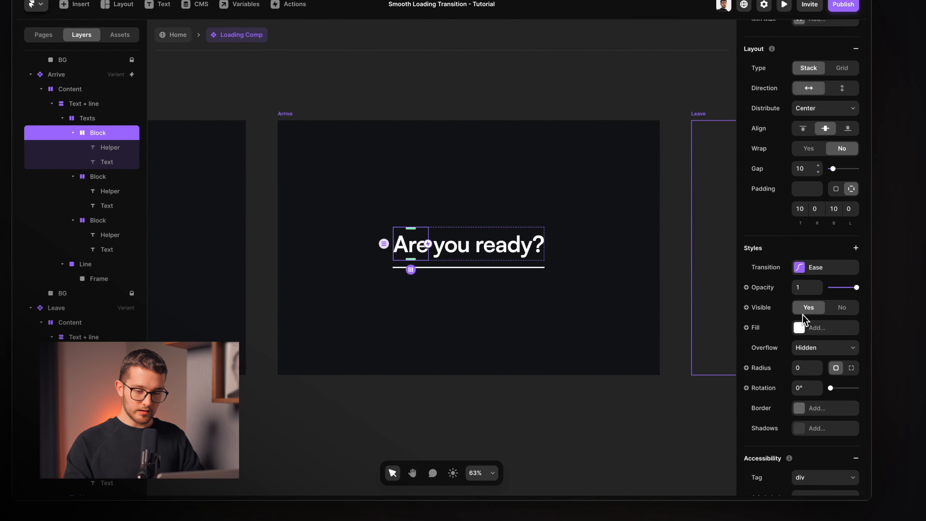
left_click(803, 210)
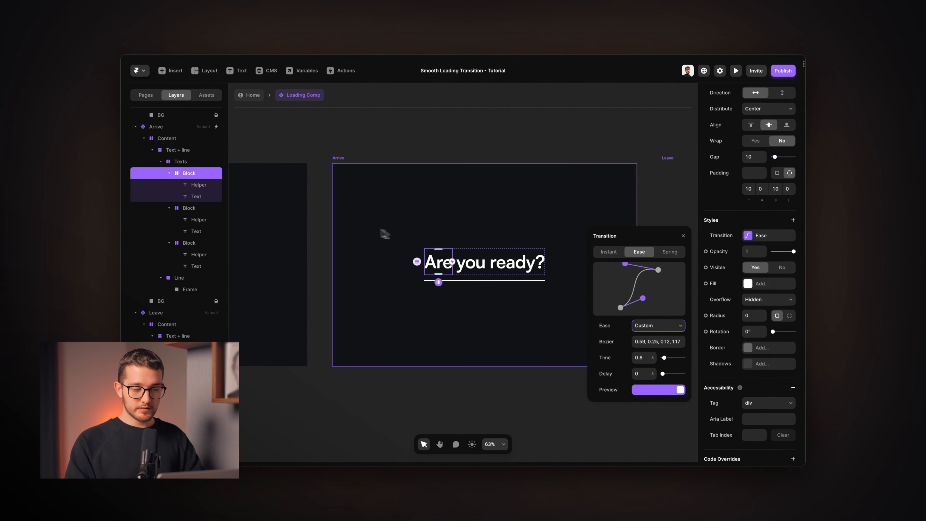
Set the transition delay of Arrive's "you" Block to 0.1 s
left_click(184, 208)
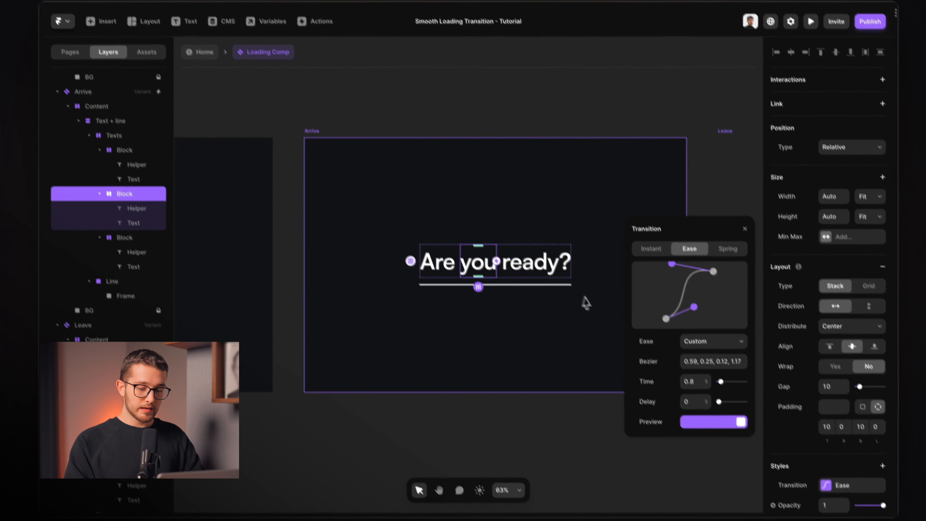
left_click(707, 423)
type("0")
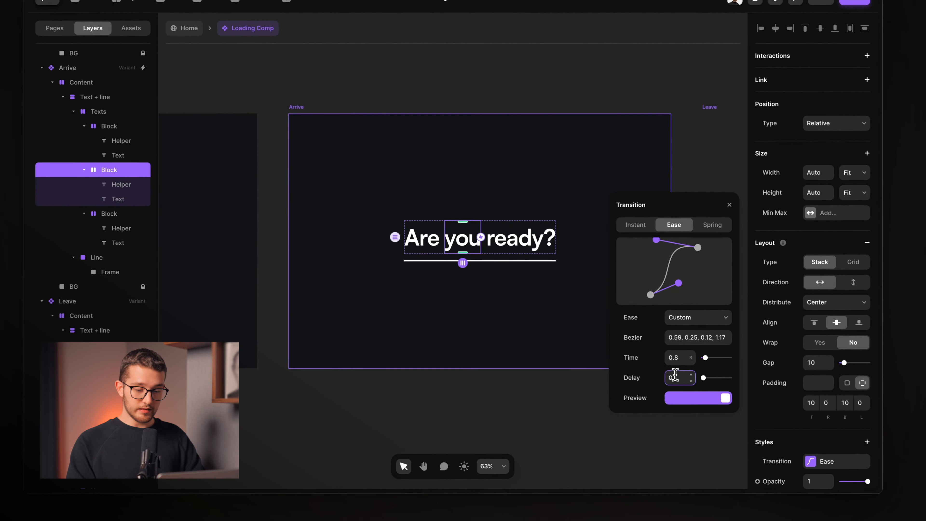
type(".1")
key("Return")
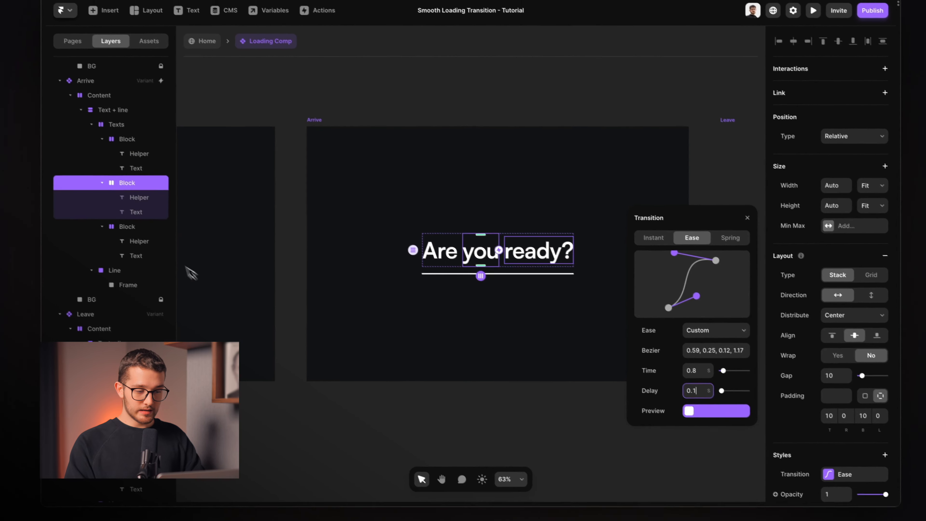
Set the transition delay of Arrive's "ready?" Block to 0.2 s
left_click(114, 214)
left_click(691, 390)
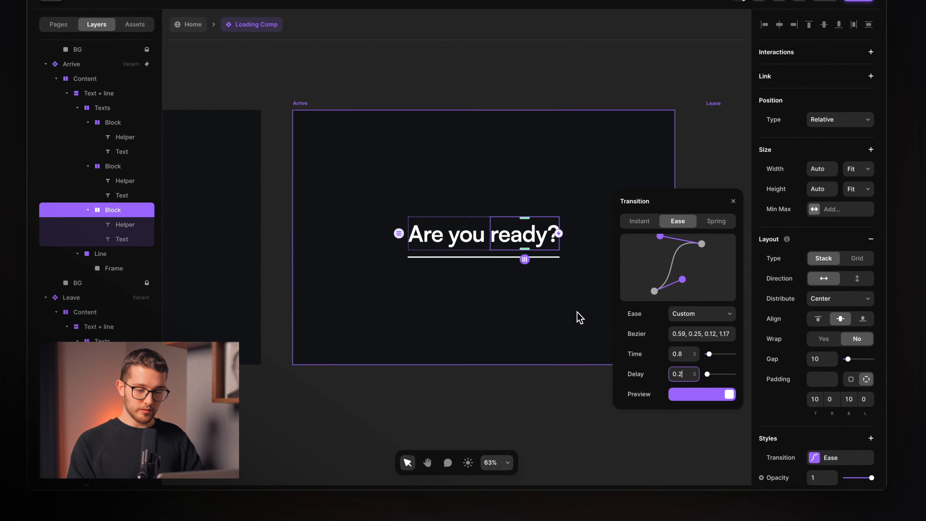
type("0.2")
key("Return")
left_click(348, 383)
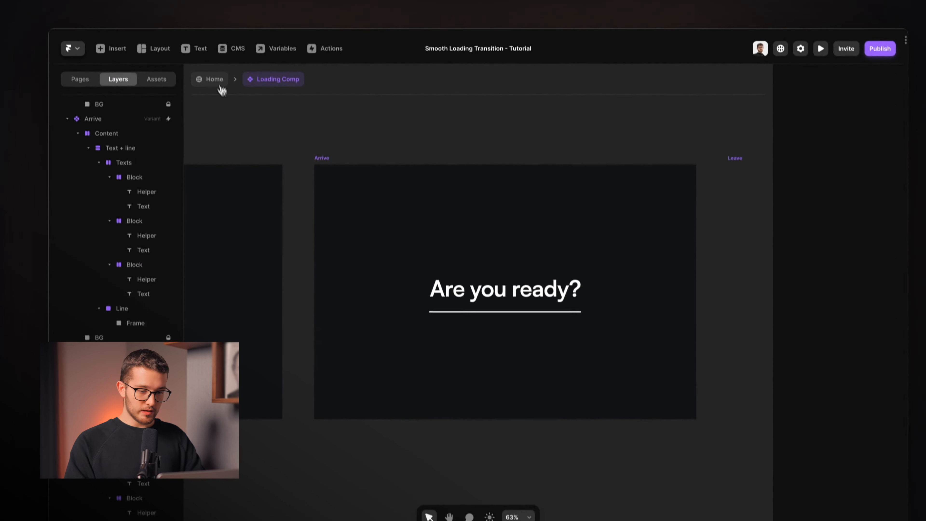
Return to the Home page, preview the Desktop breakpoint and reload it to check the staggered loading text
left_click(221, 86)
left_click(269, 108)
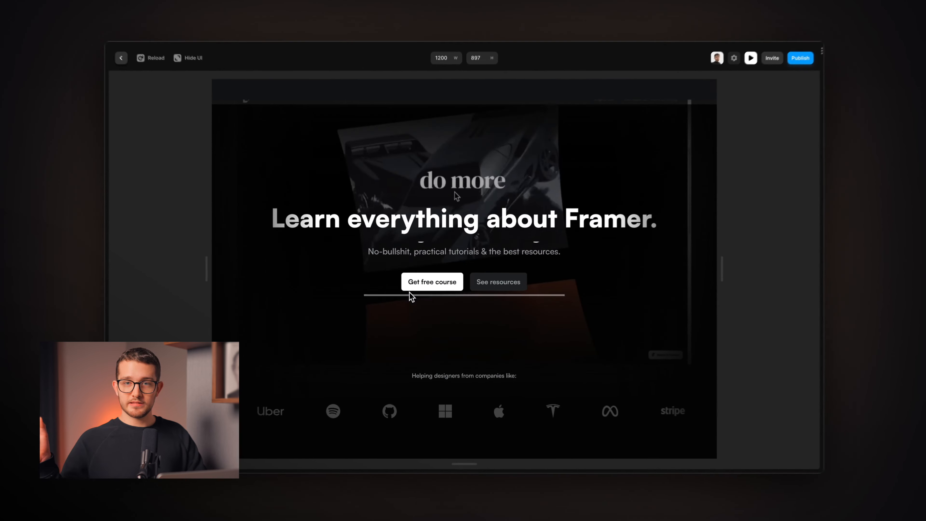
key("super+r")
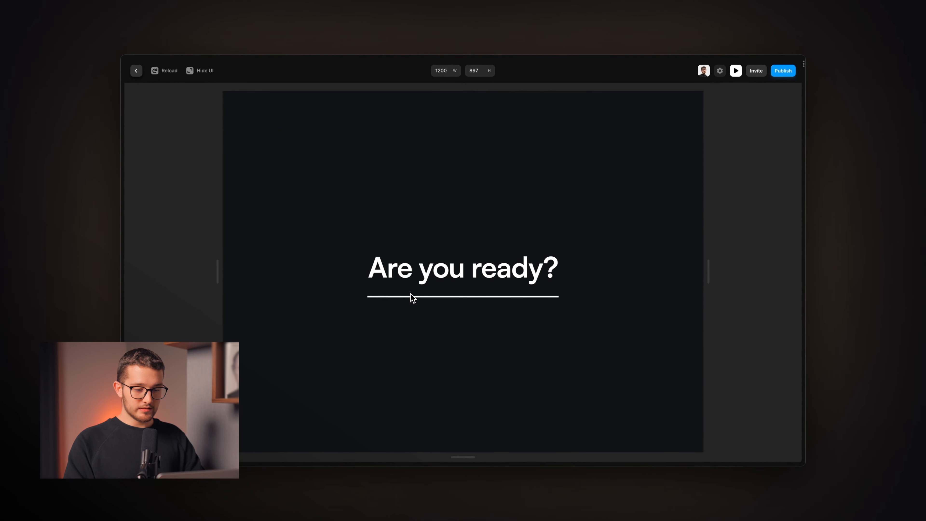
key("Escape")
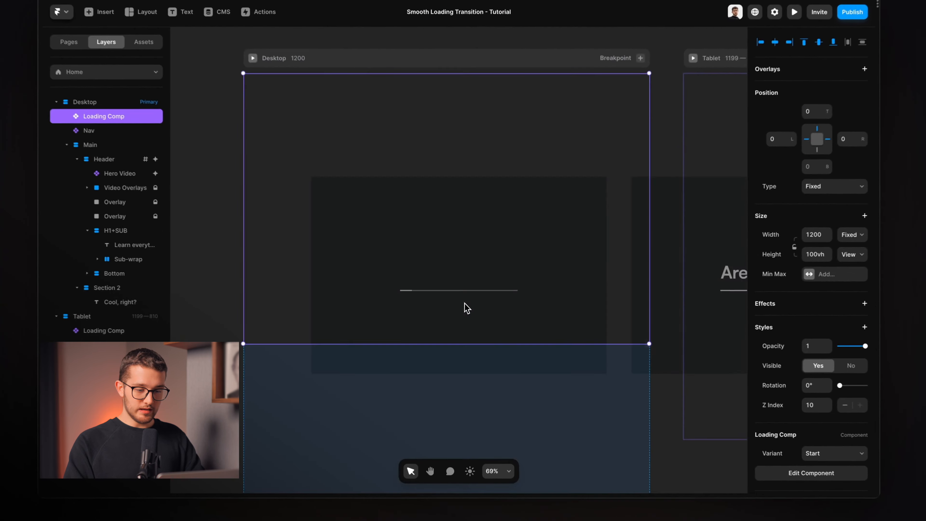
Reopen the Loading Comp and set the transition delay of the Leave variant's middle text Block to 0.1 s
double_click(464, 308)
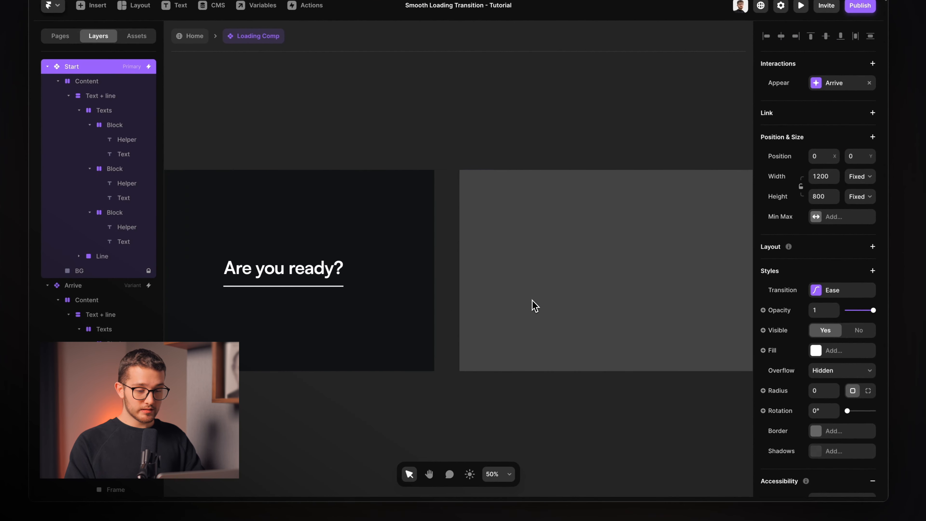
scroll(532, 300, "right", 1)
scroll(600, 257, "right", 2)
scroll(600, 257, "up", 3)
left_click(452, 237, "super")
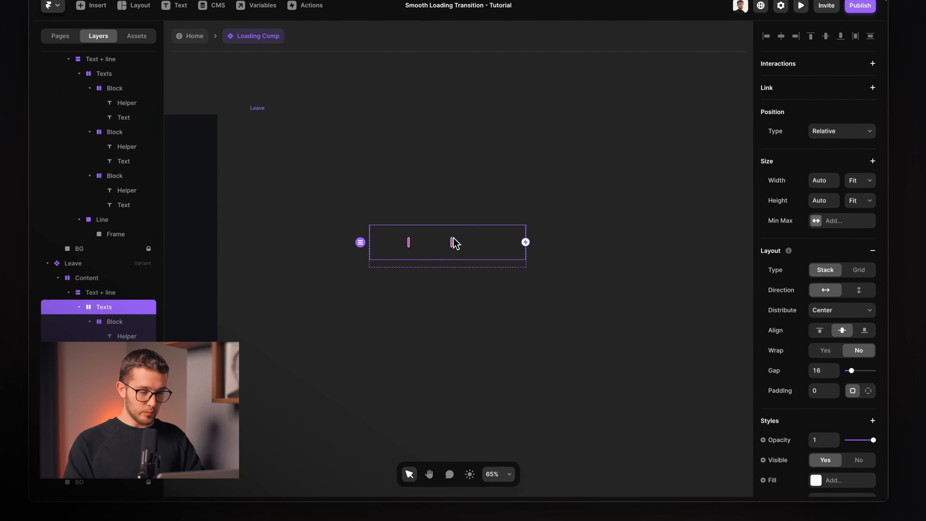
left_click(120, 321)
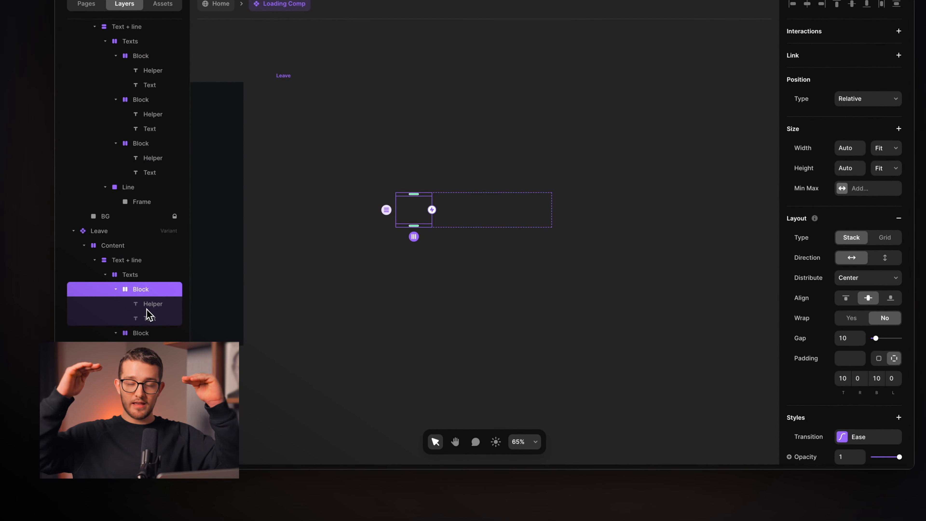
left_click(142, 332)
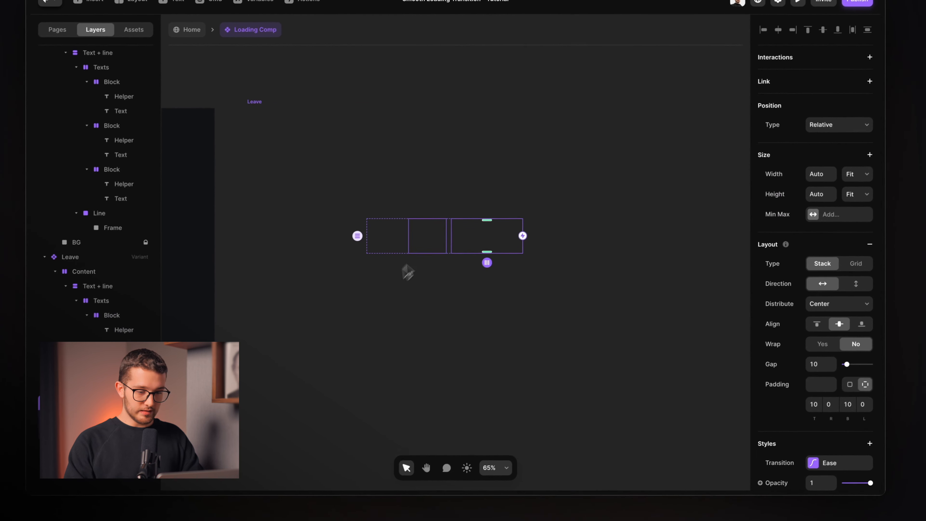
scroll(804, 316, "down", 5)
left_click(830, 276)
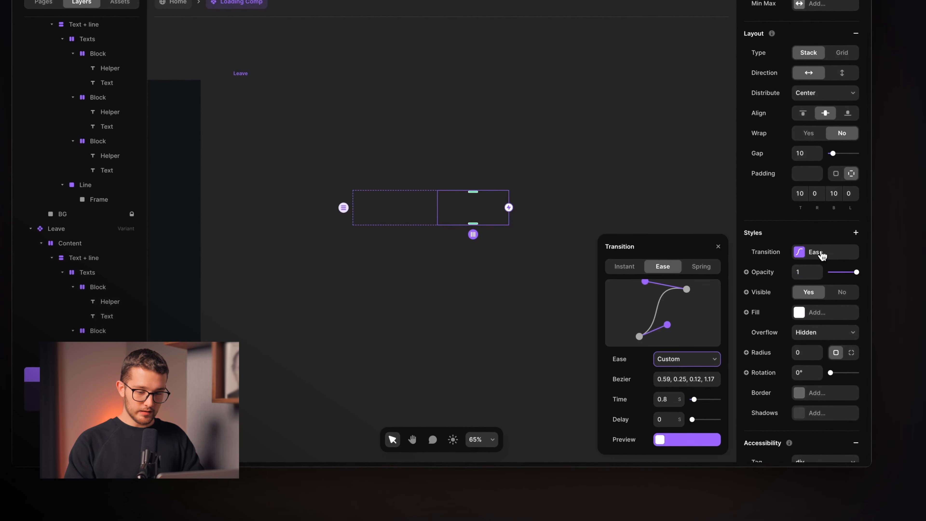
left_click(411, 206)
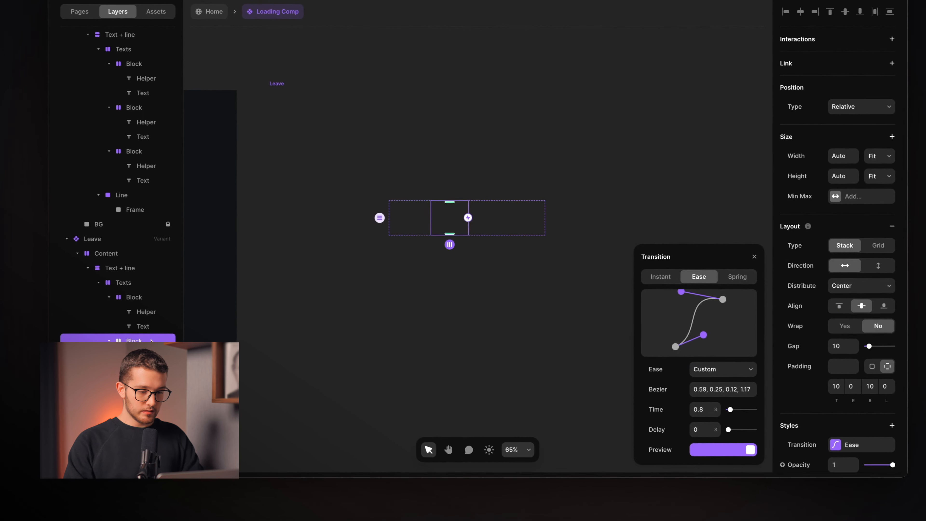
left_click(676, 420)
type(".1")
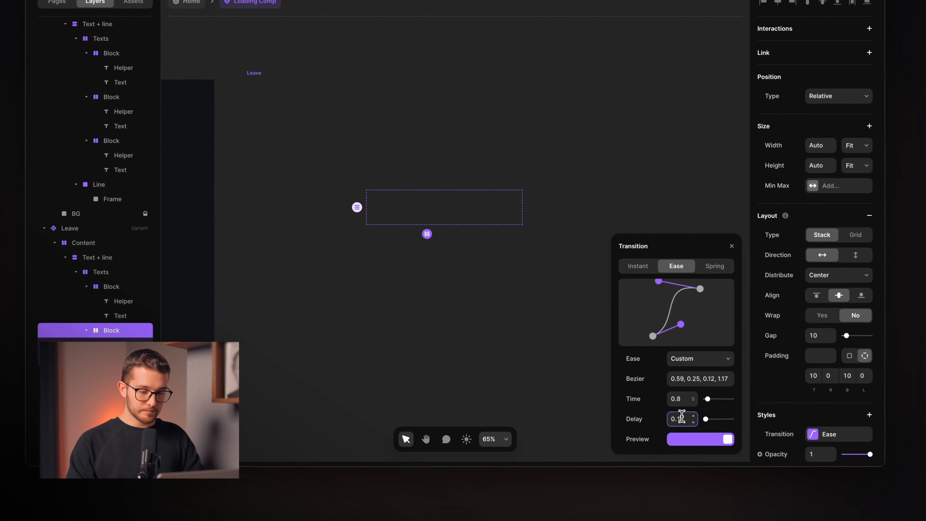
Set the transition delay of the Leave variant's first text Block to 0.2 s and close its transition settings
left_click(148, 288)
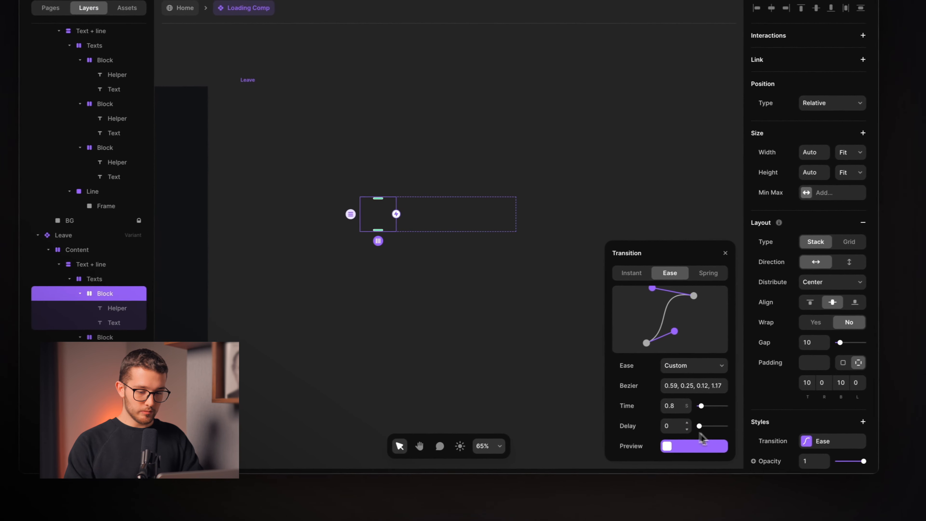
left_click(713, 421)
type("0.2")
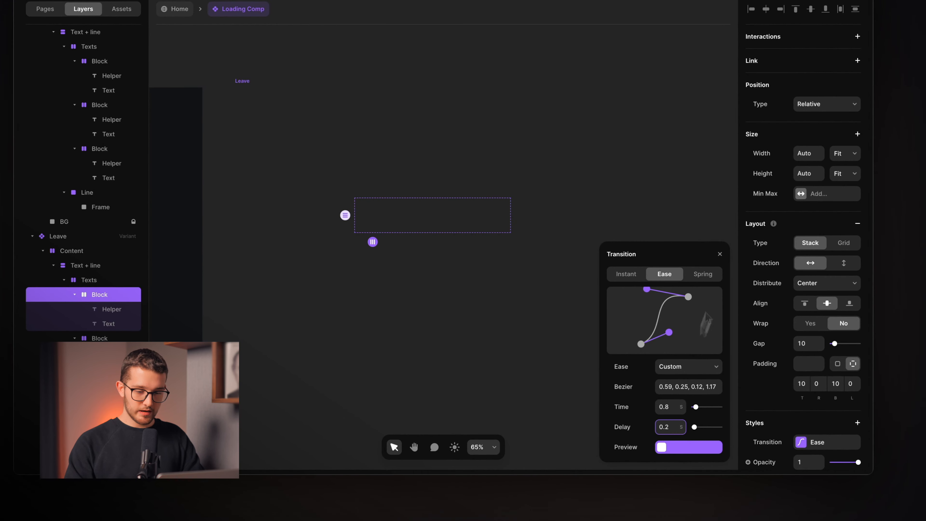
left_click(720, 255)
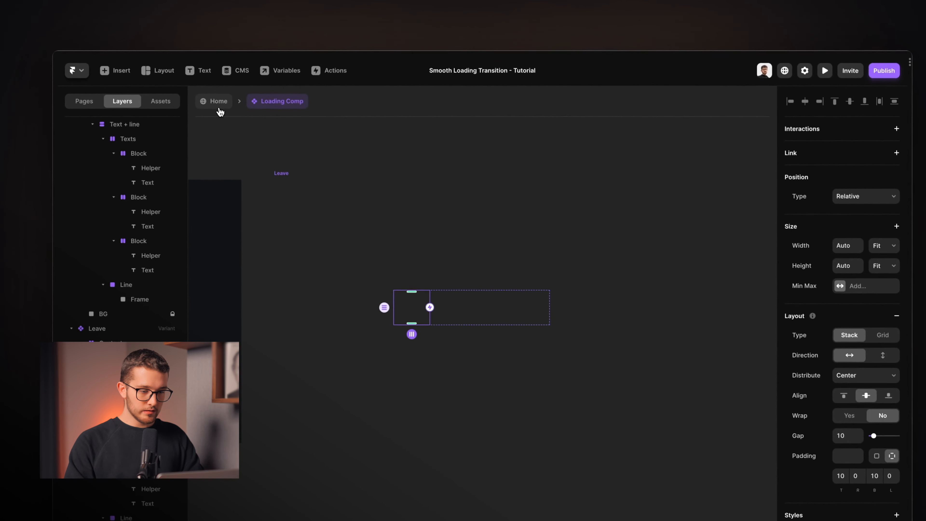
Return to the Home page and preview it to check the Leave variant's staggered text exit
left_click(175, 9)
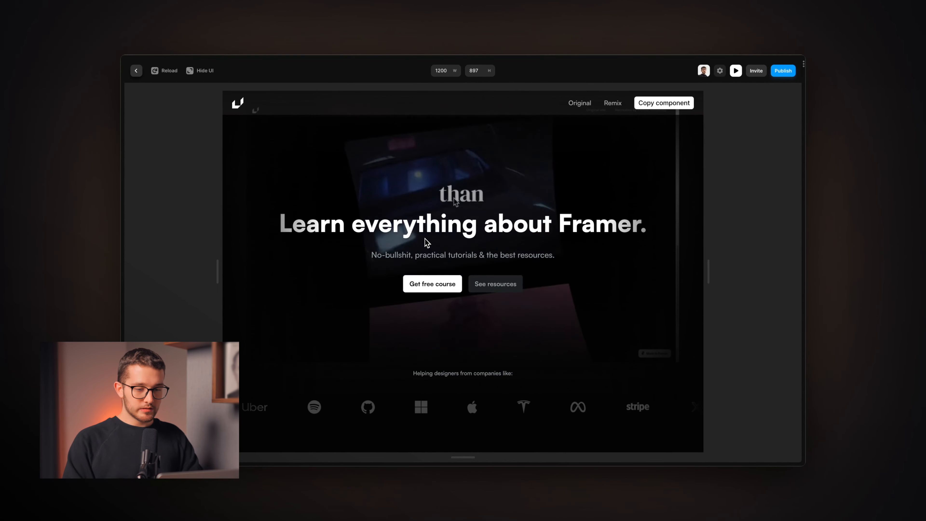
key("super+p")
Reopen the Loading Comp, locate the Leave variant and collapse the layer tree so its Content and BG are easy to reach
double_click(433, 196)
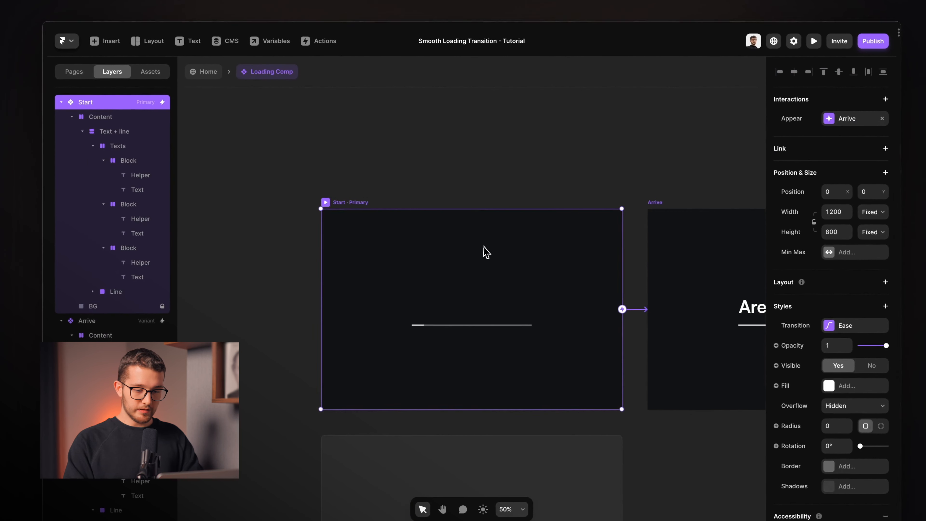
scroll(484, 252, "right", 10)
left_click(553, 271)
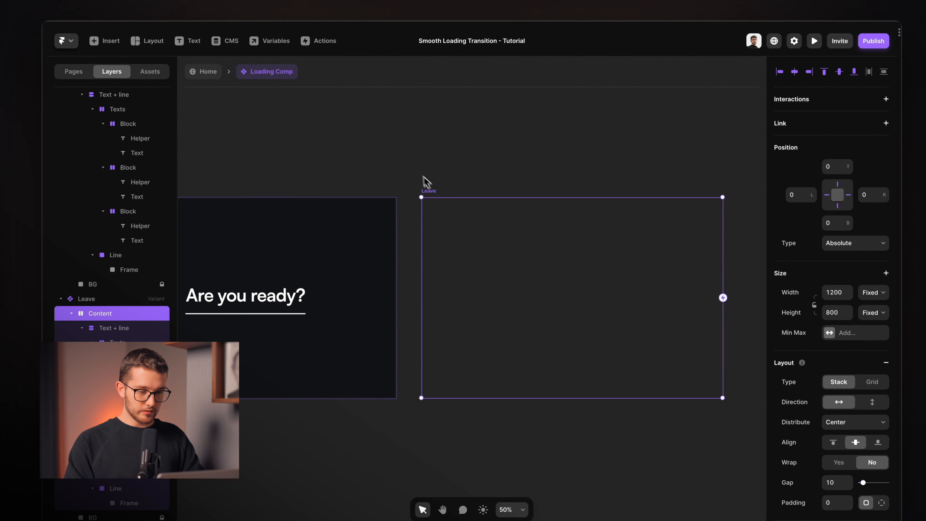
left_click(427, 190)
scroll(432, 199, "right", 3)
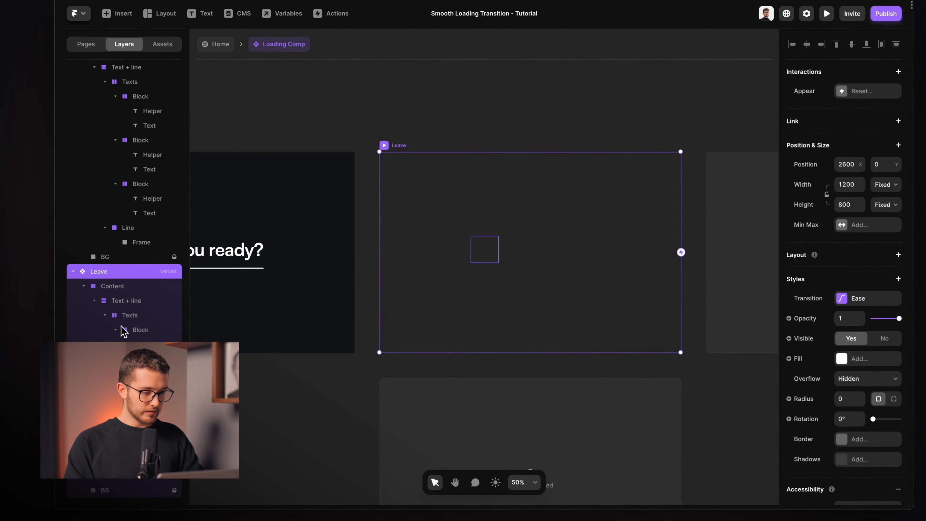
left_click(84, 286)
key("Escape")
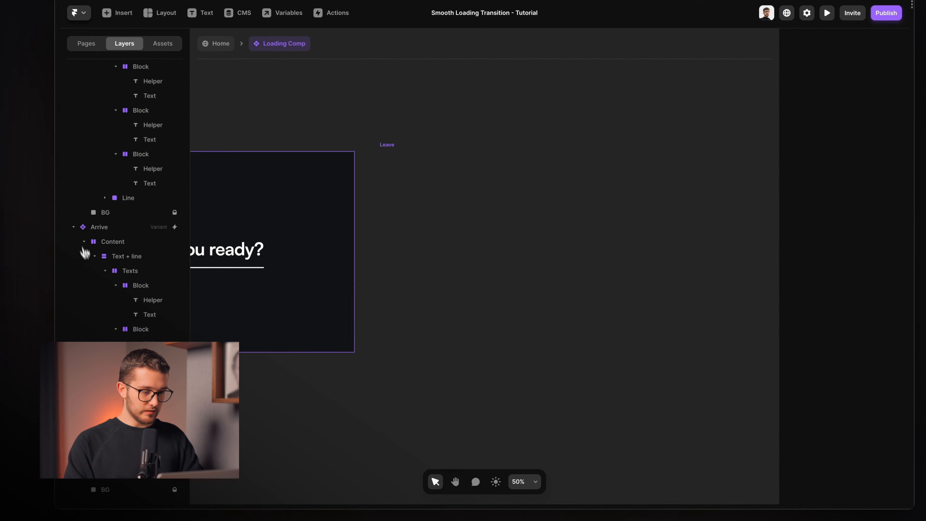
left_click(74, 75)
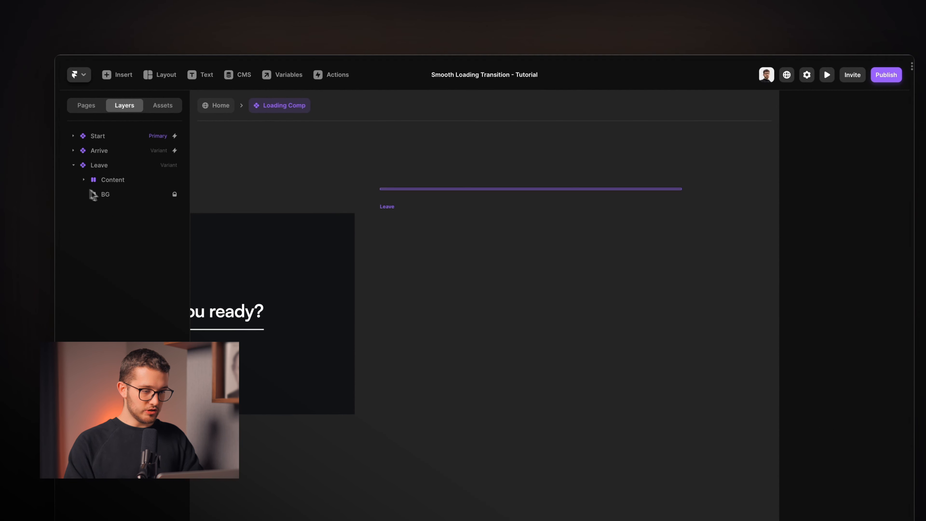
Change the transition delay of the Leave variant's BG layer and close its transition settings
left_click(93, 195)
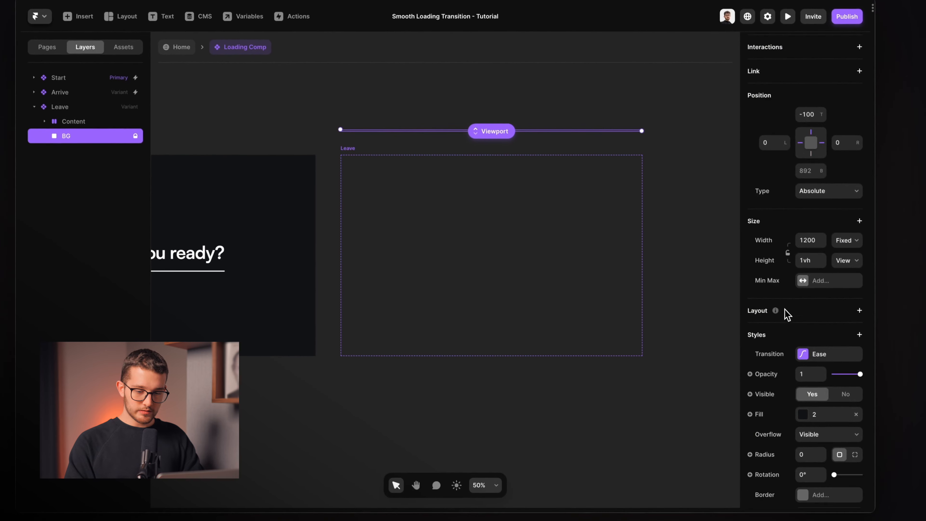
scroll(786, 314, "down", 3)
left_click(824, 231)
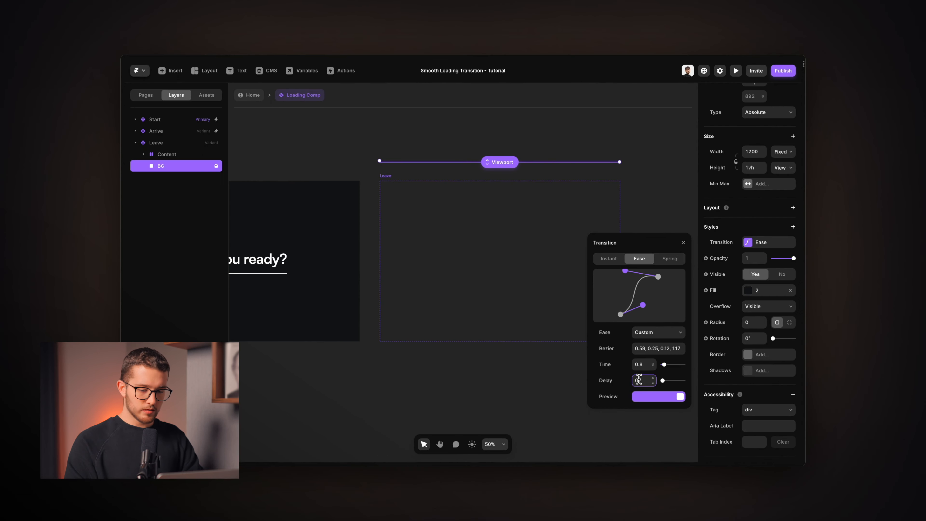
key("Return")
left_click(684, 243)
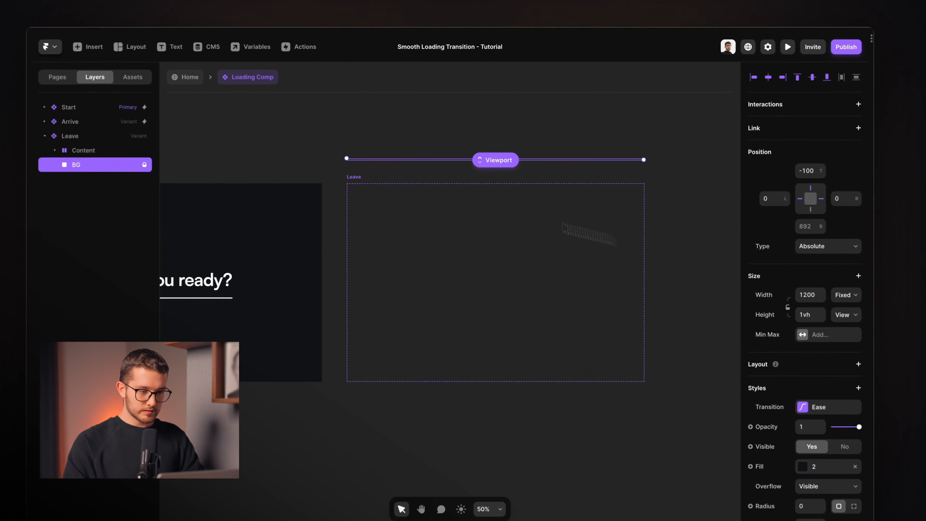
Return to the Home page and replay the loading transition in preview to check the timing of the background's exit
left_click(209, 101)
key("super+p")
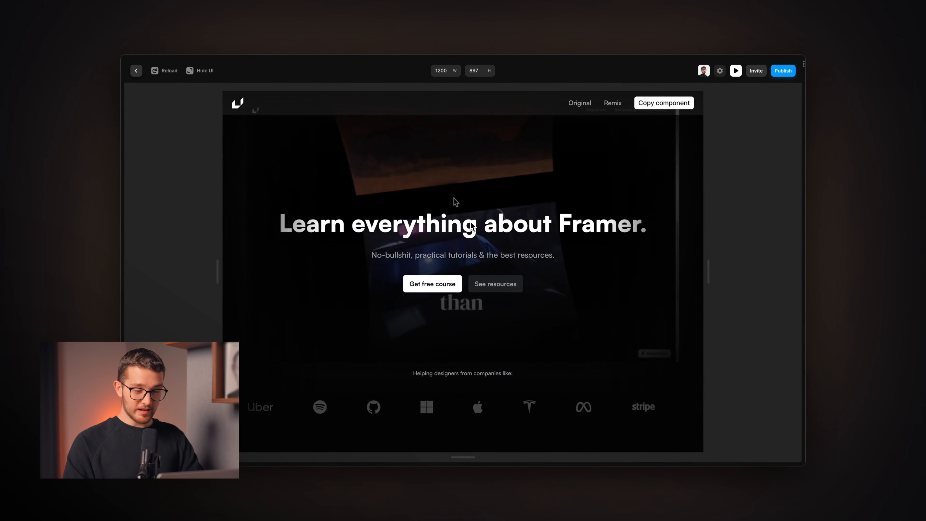
key("super+r")
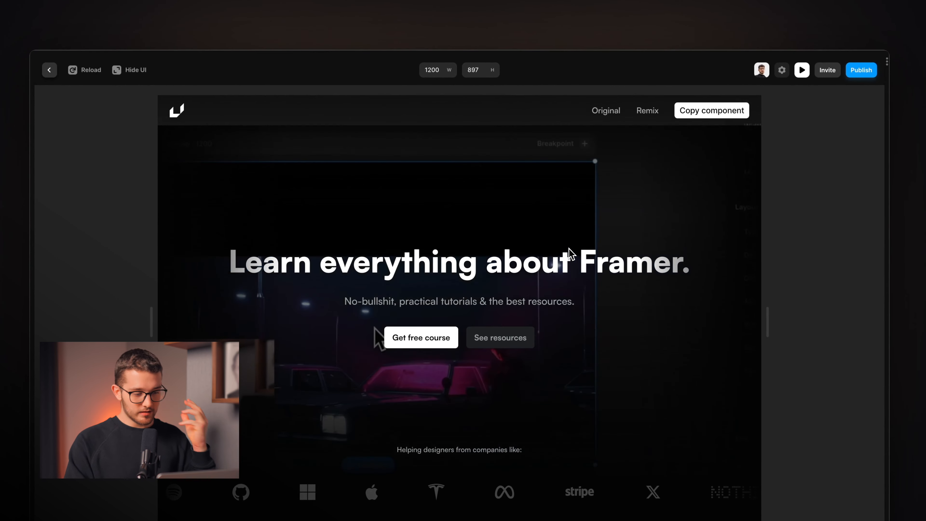
key("Escape")
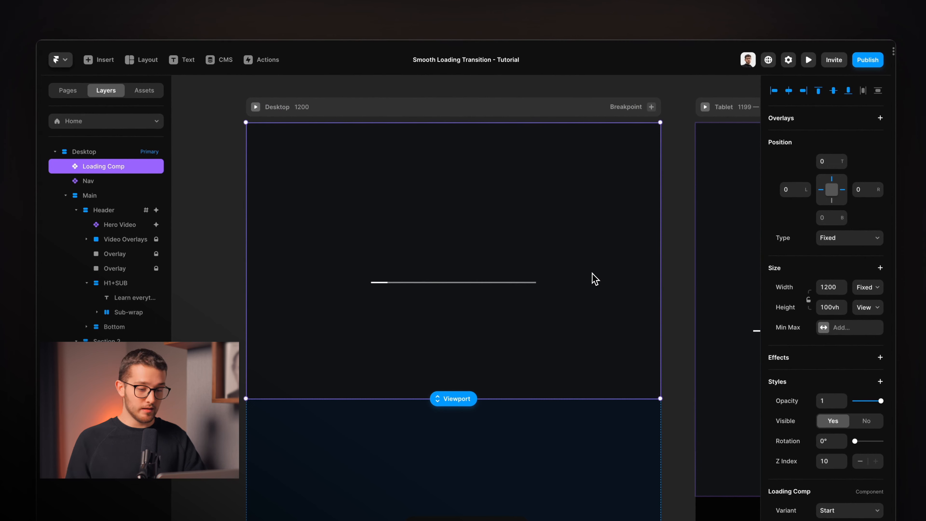
left_click(255, 107)
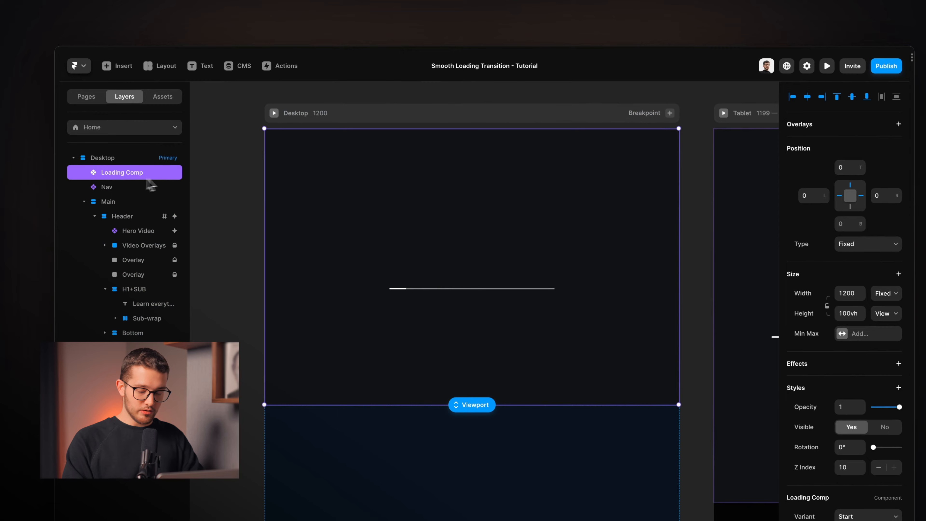
Add a Pointer style set to None to the Loading Comp on the Desktop breakpoint and preview that breakpoint
scroll(875, 365, "down", 2)
left_click(897, 338)
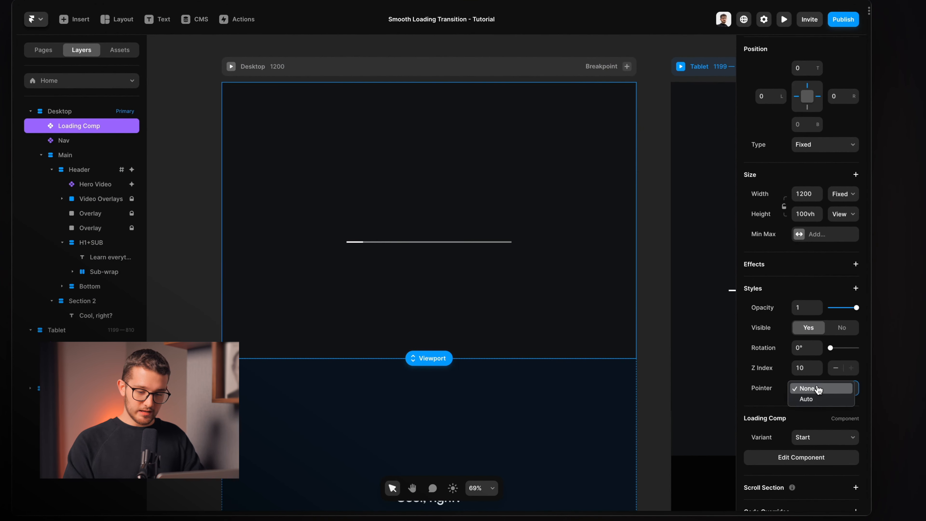
left_click(231, 66)
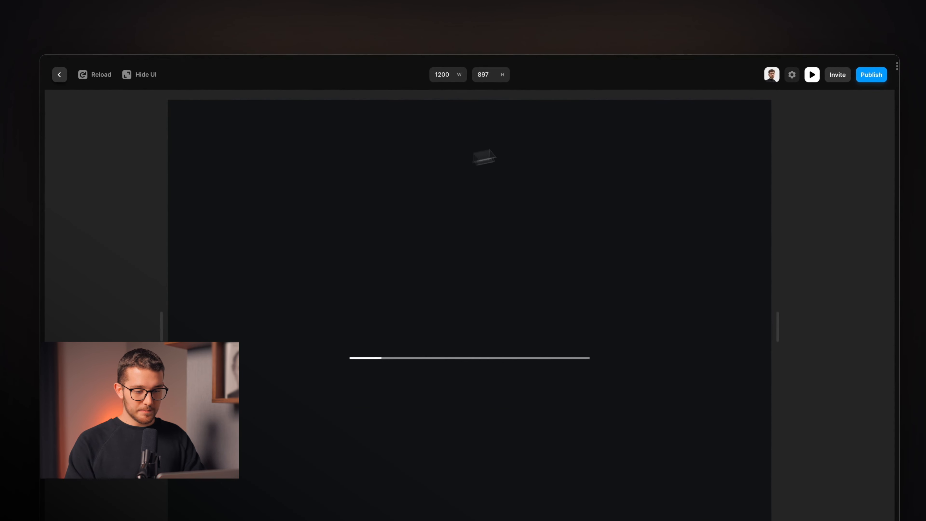